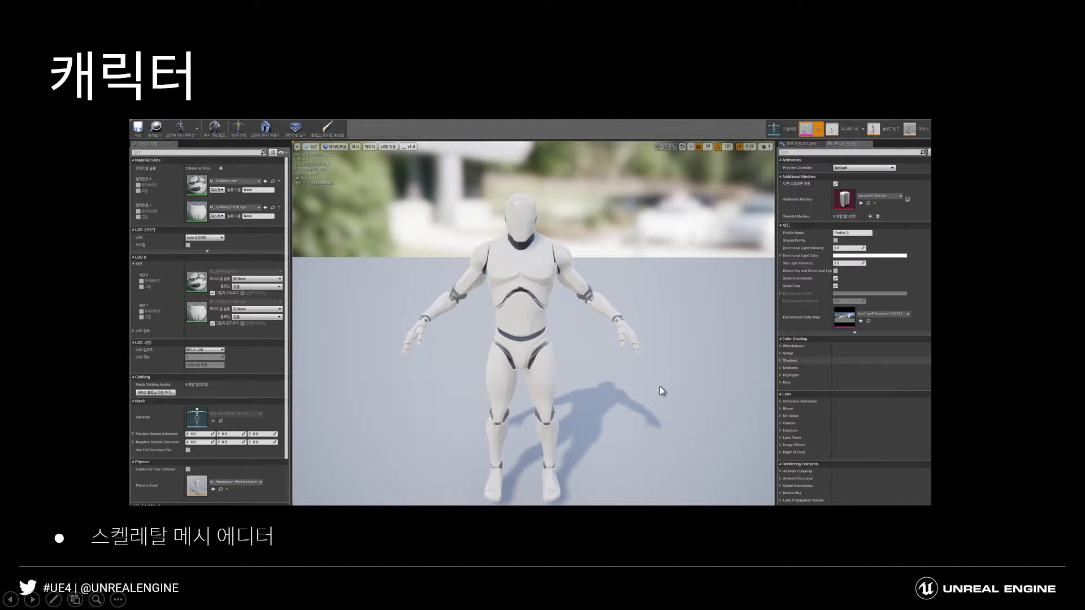
Switch to the Unreal Editor, remove the skeletal mesh filter and look through the test01 and UA_EDU_SneakGame content folders.
key(super+Tab)
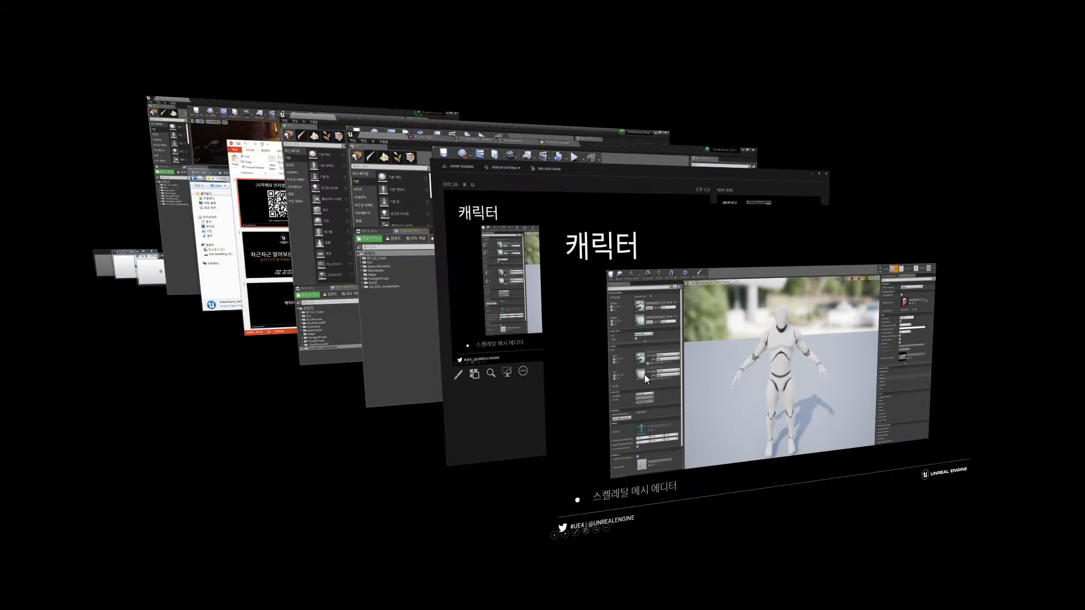
click(384, 193)
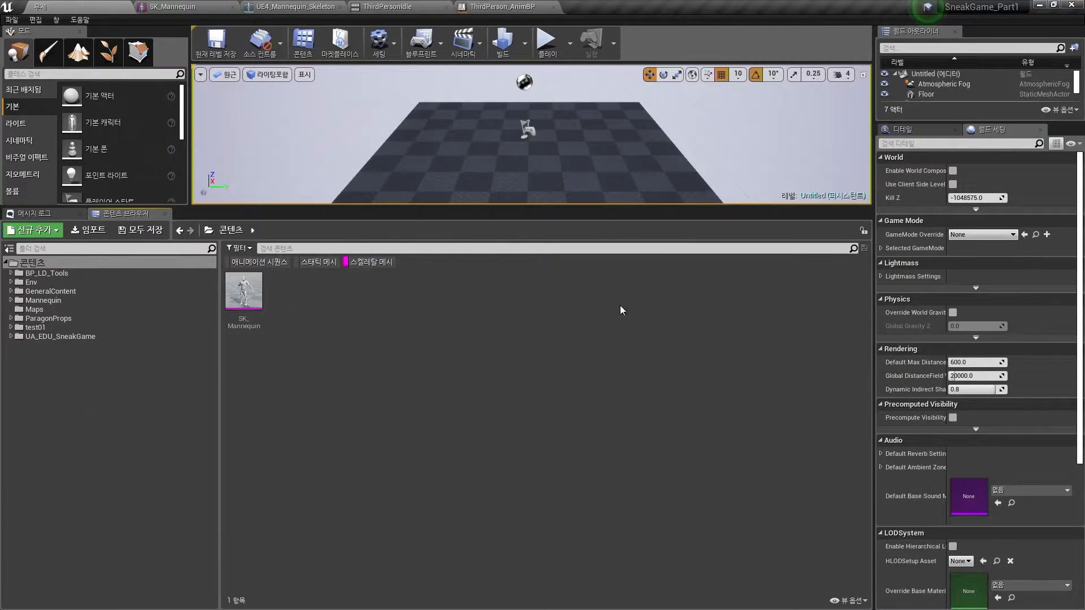
click(362, 261)
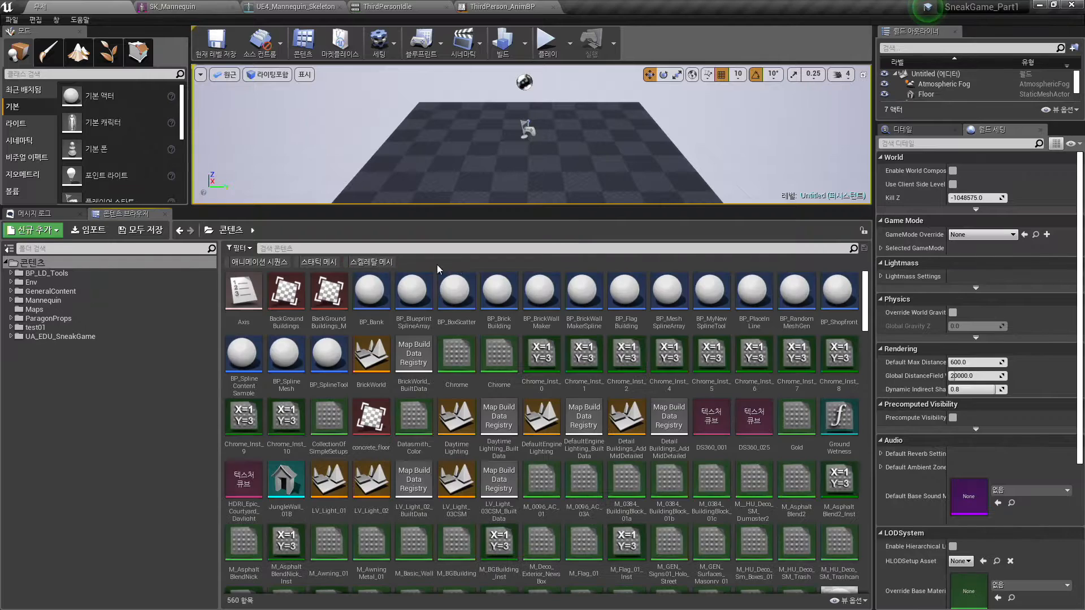
click(34, 328)
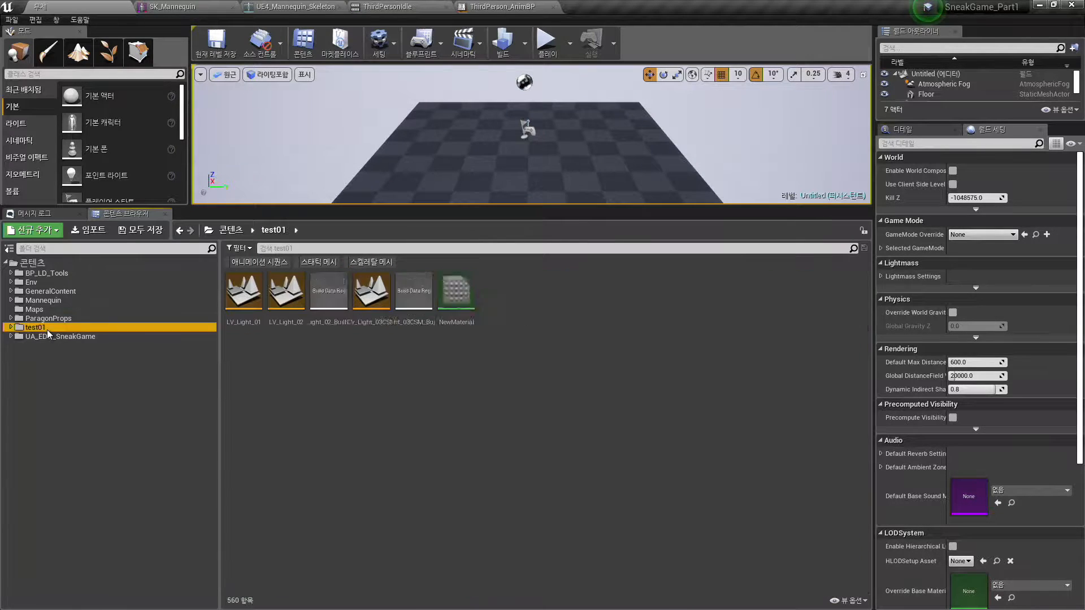
click(57, 336)
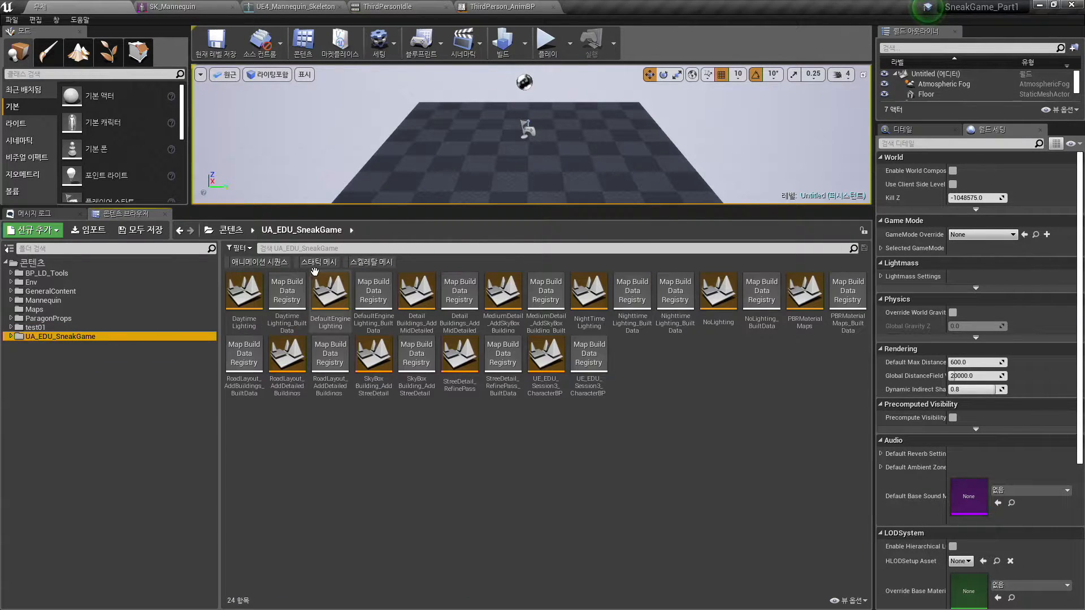
Filter the whole content folder for skeletal meshes and open SK_Mannequin in the skeletal mesh editor.
click(239, 248)
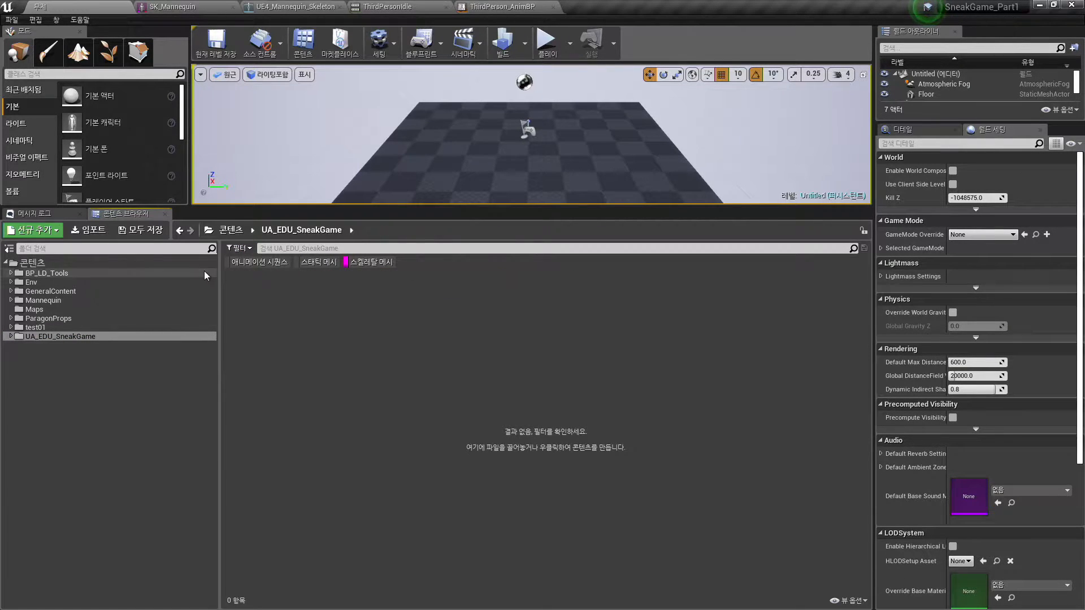
click(58, 264)
double_click(244, 290)
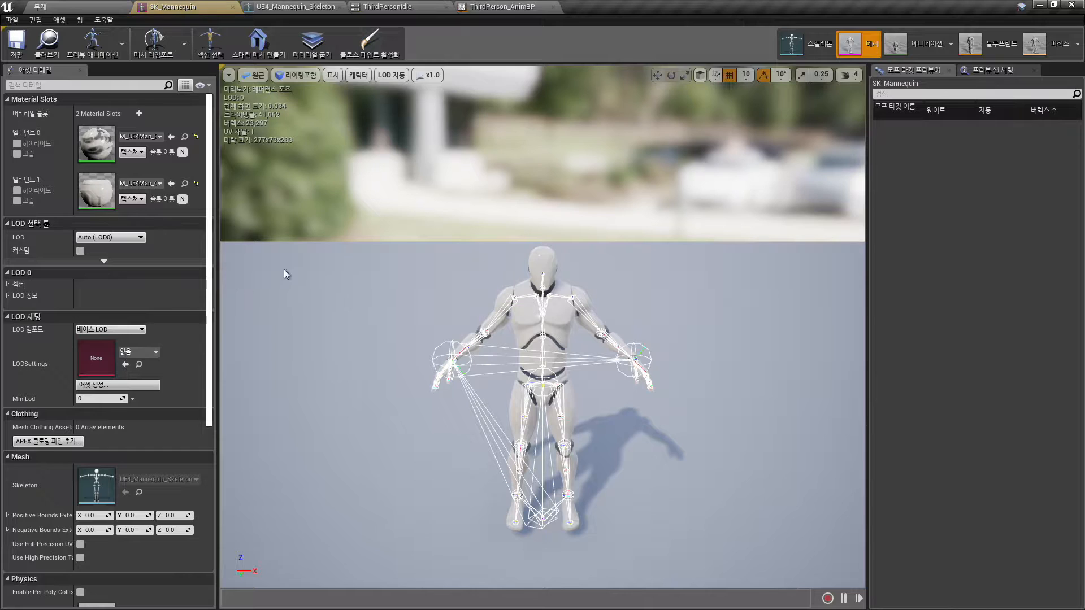
drag(662, 252, 655, 202)
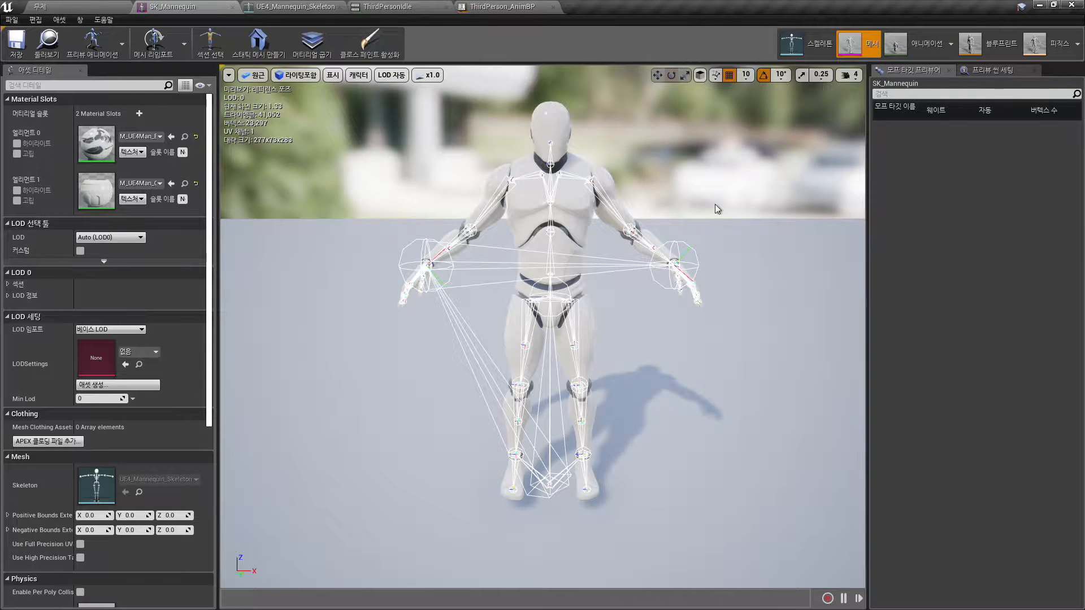
Switch back to the slide show and advance to the FBX import slide.
key(super+Tab)
click(468, 232)
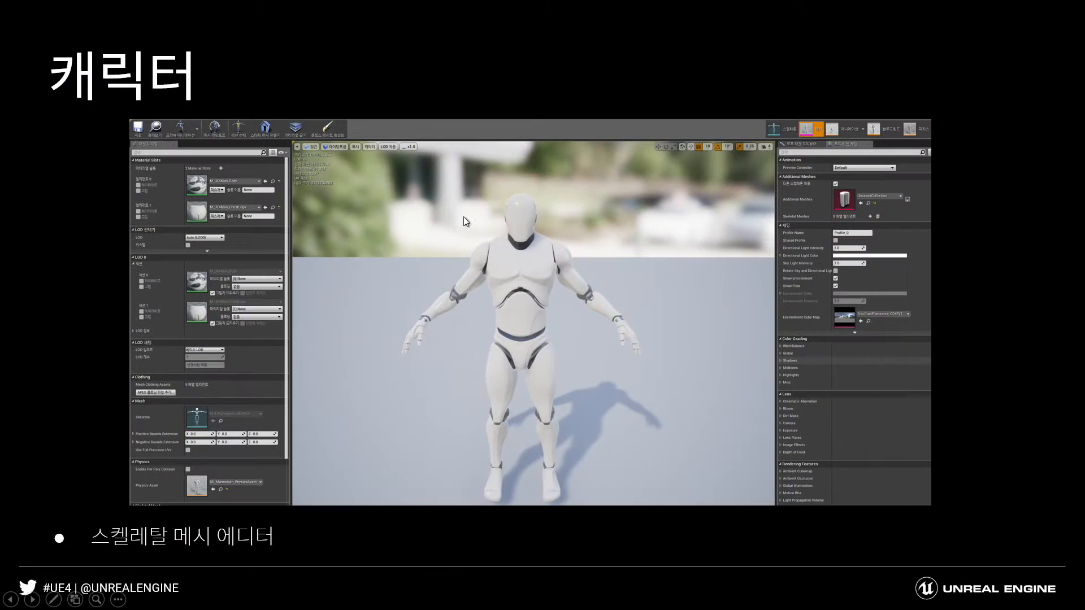
click(690, 171)
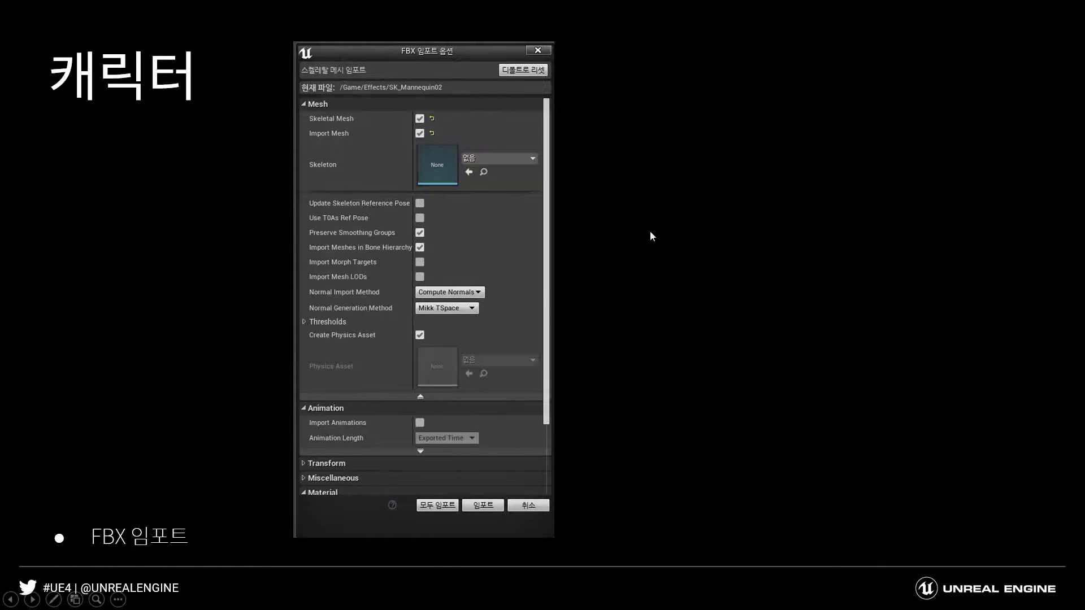
Switch to the Unreal level editor and open the meshs folder inside test01, with the skeletal mesh filter off.
key(super+Tab)
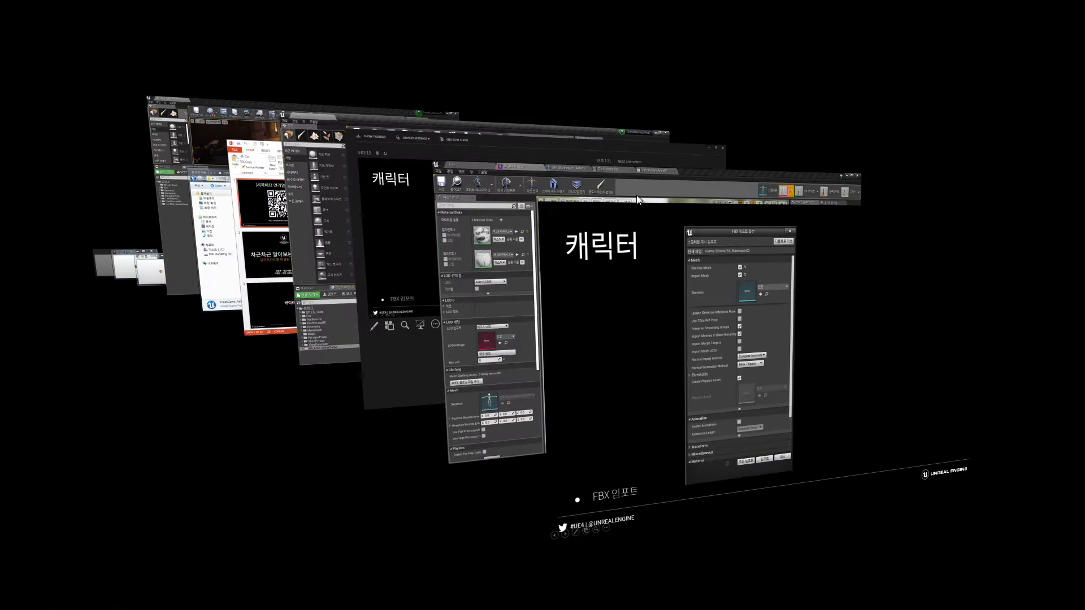
click(526, 244)
click(88, 6)
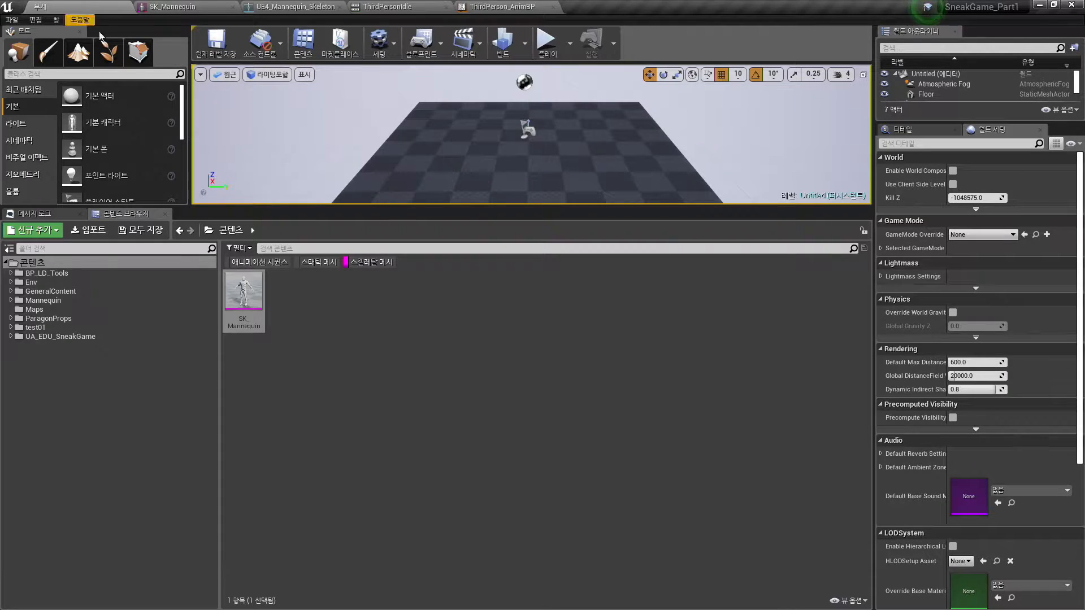
click(34, 319)
click(23, 328)
double_click(18, 329)
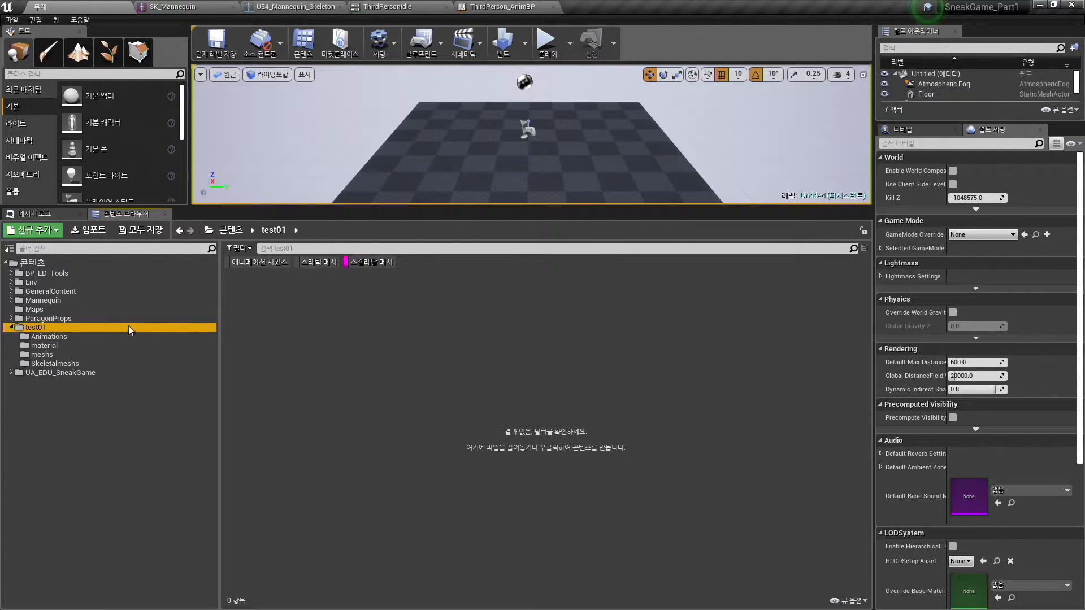
click(48, 355)
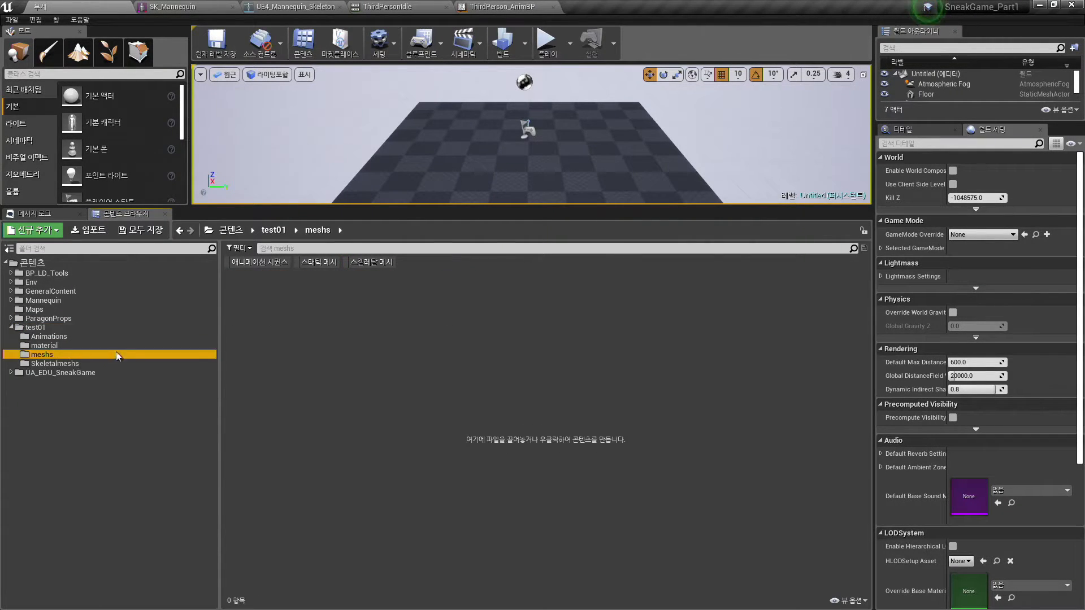
Start an asset import into the meshs folder using SK_Mannequin.FBX from the Skeletalmesh folder.
right_click(379, 323)
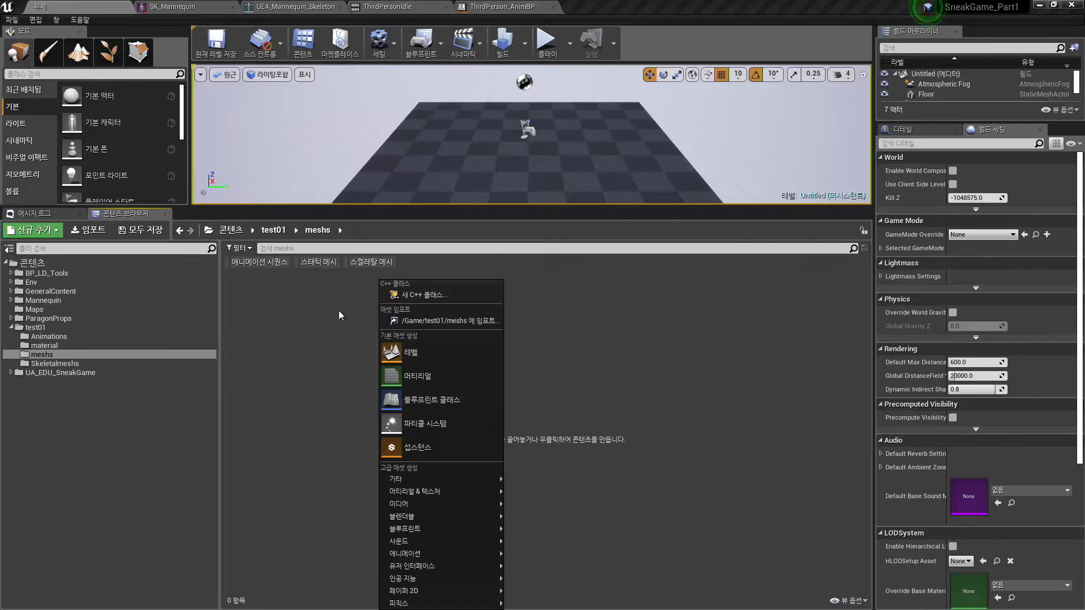
click(453, 321)
click(332, 105)
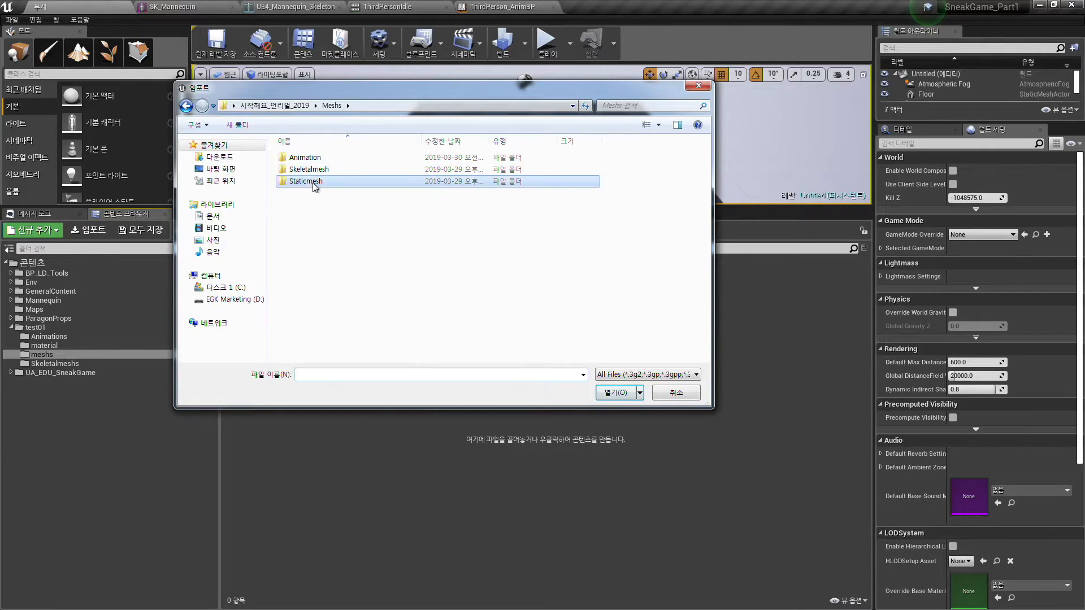
double_click(317, 169)
click(331, 159)
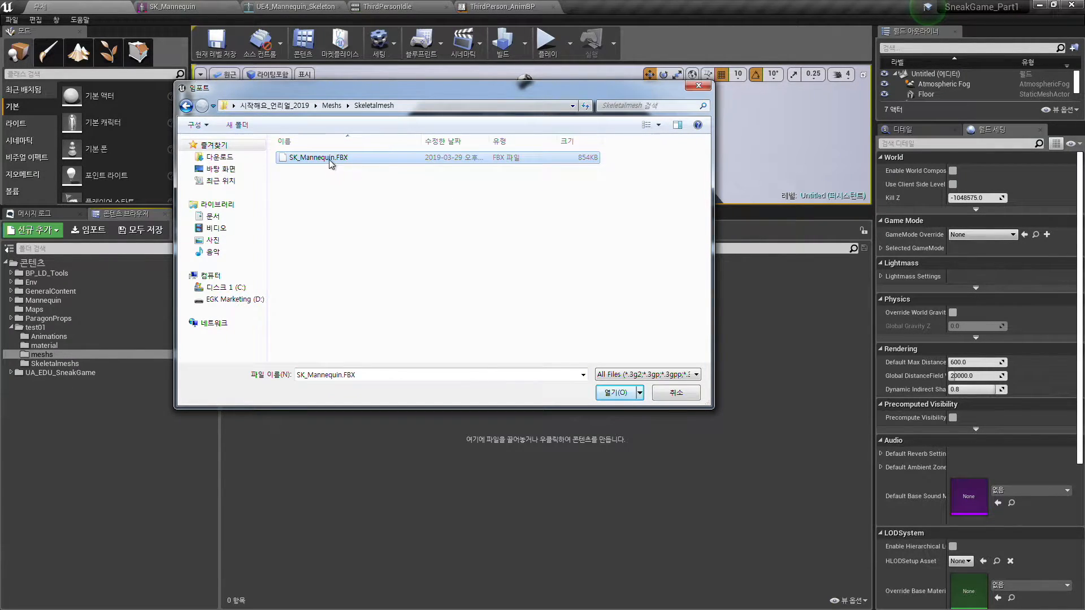
double_click(331, 161)
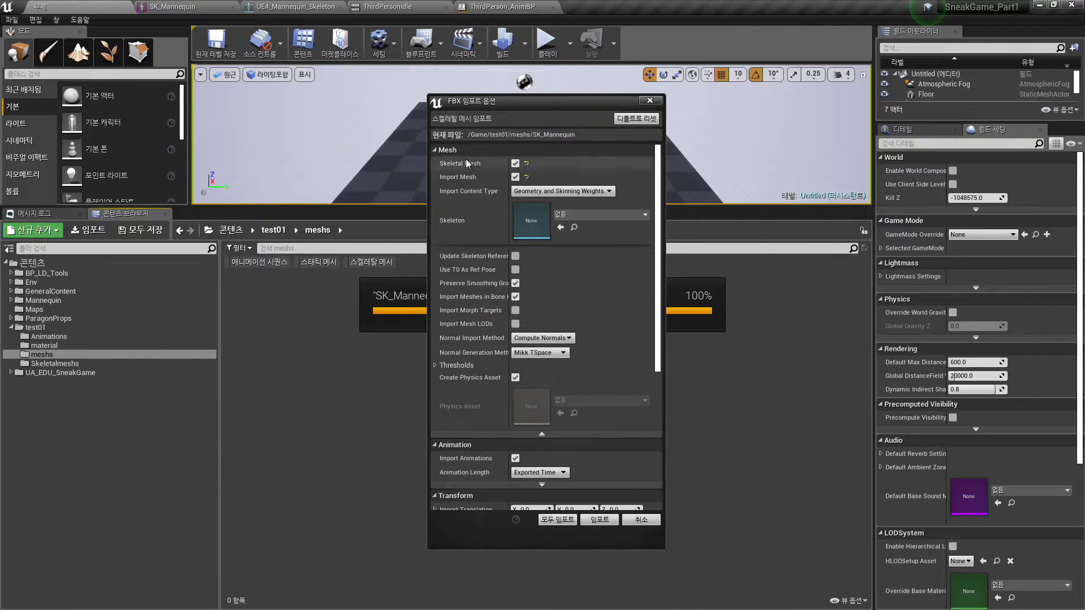
Toggle the Import Mesh option off and on again, and import the skeletal mesh with no existing skeleton assigned.
drag(664, 165, 672, 134)
click(515, 178)
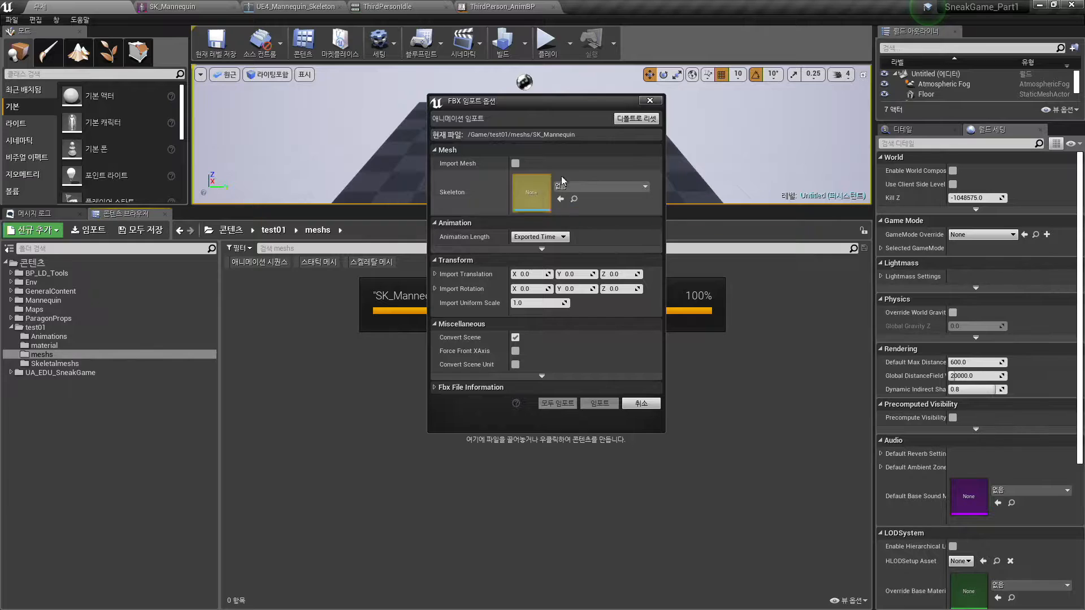
click(516, 163)
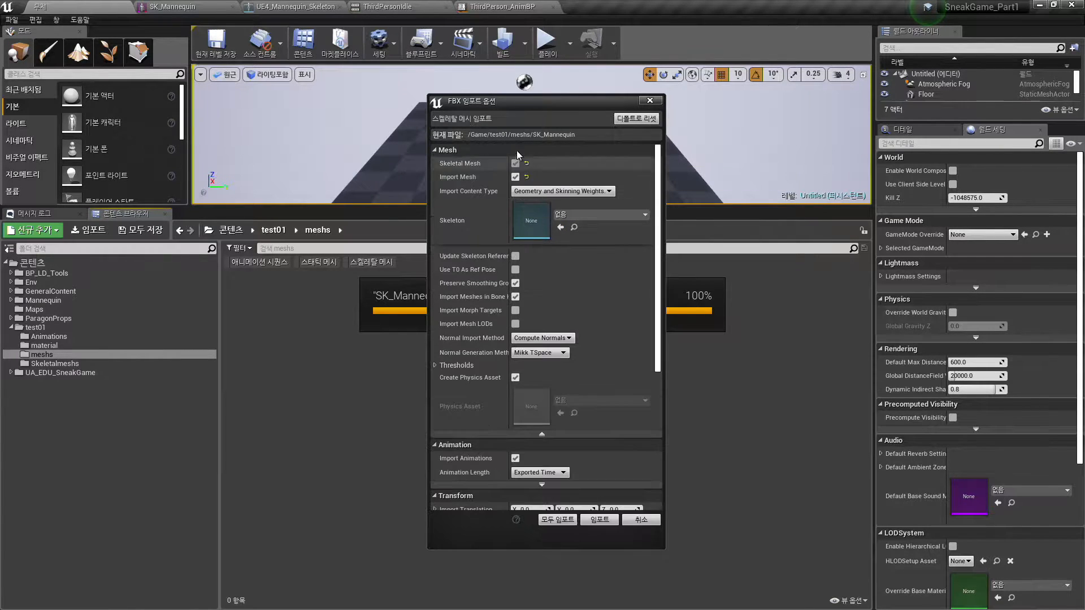
click(599, 519)
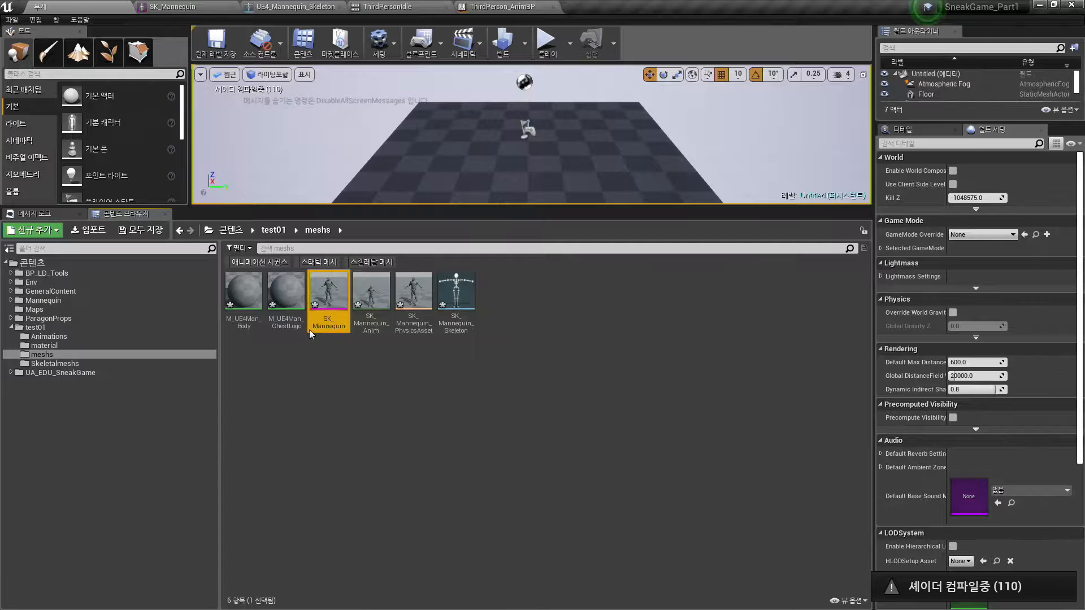
Inspect the imported mesh, animation and skeleton assets, and bring up the open ThirdPersonIdle and UE4_Mannequin_Skeleton editors.
mouse_move(327, 291)
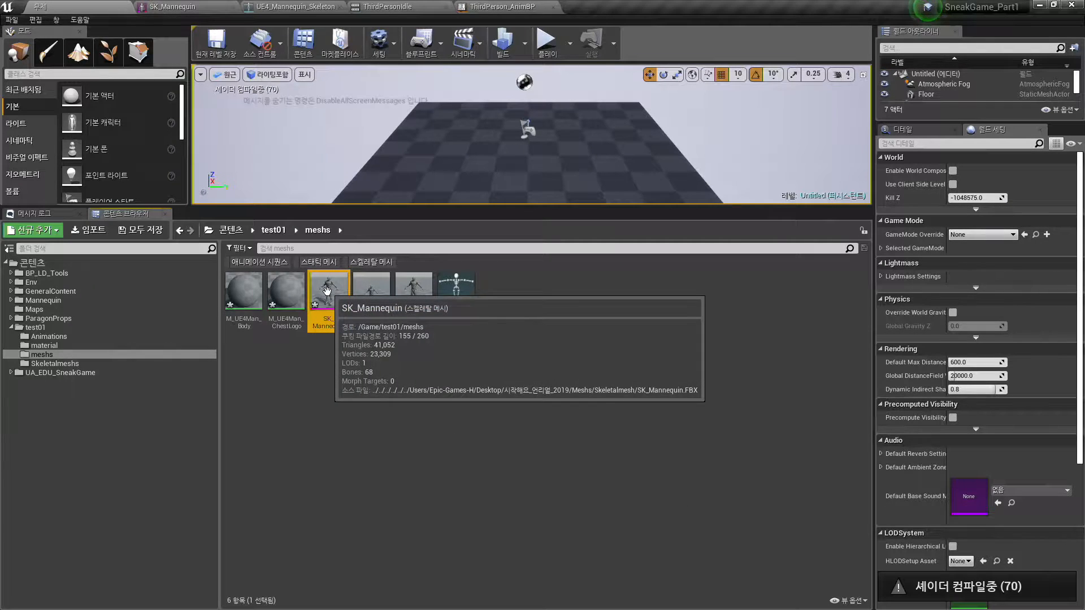
click(351, 298)
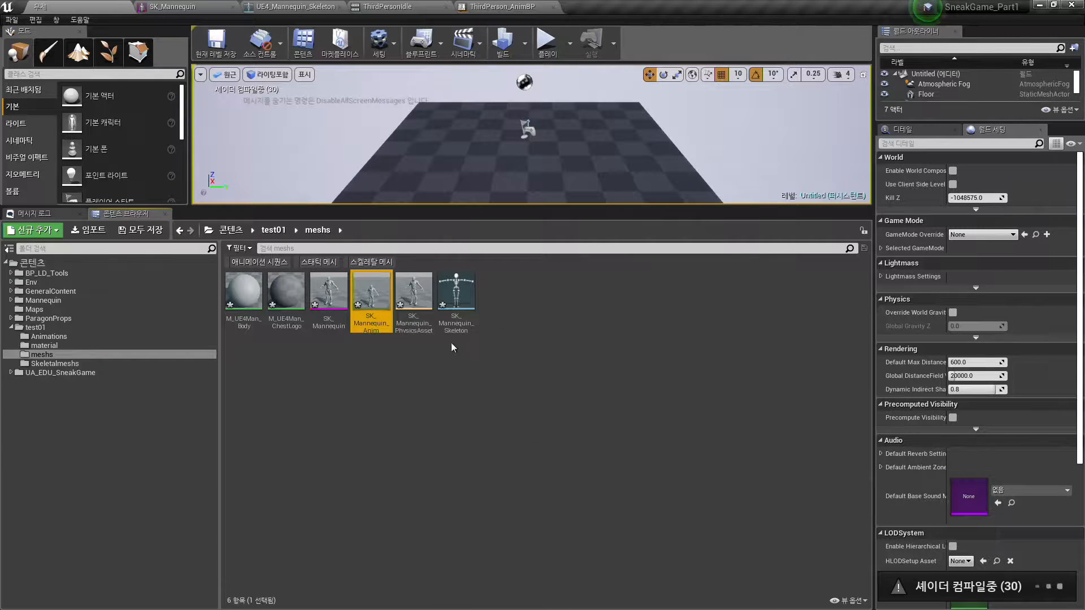
click(456, 300)
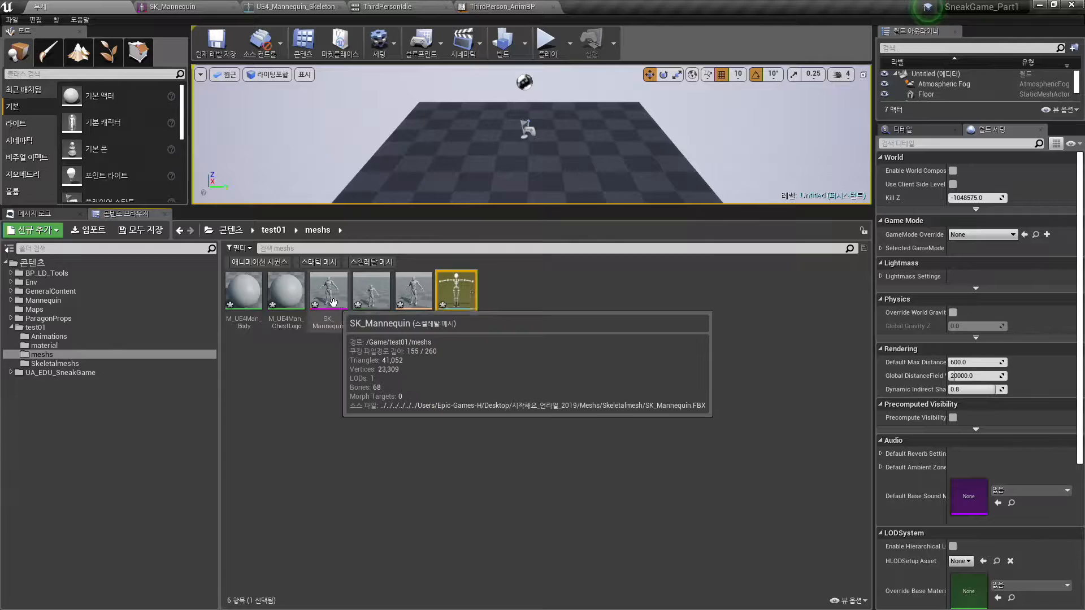
click(413, 7)
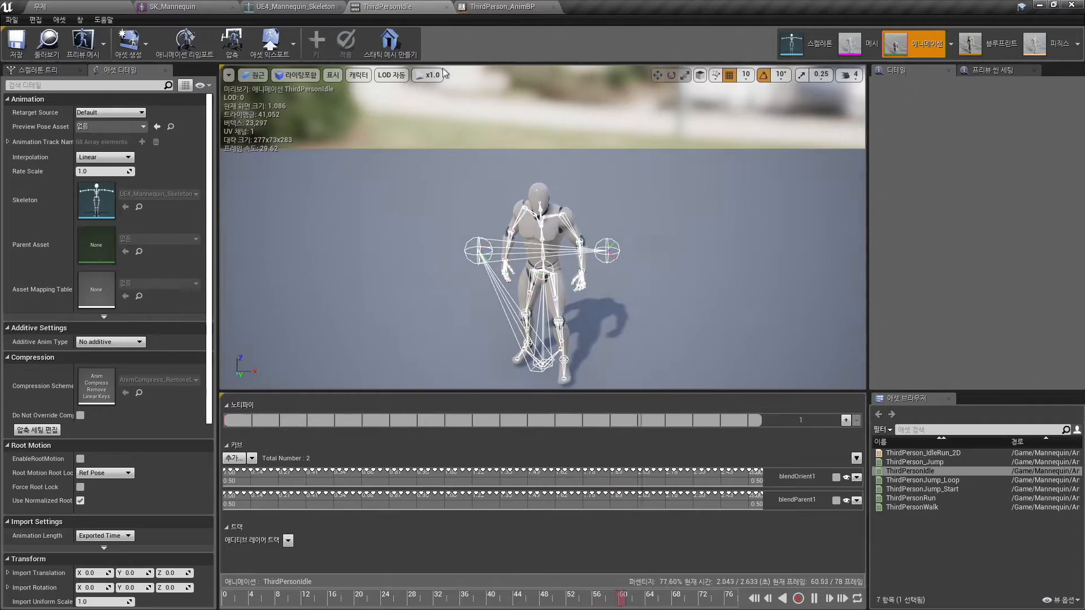
click(295, 7)
Return to the slide show and advance past the imported assets overview to the skeleton slide.
key(super+Tab)
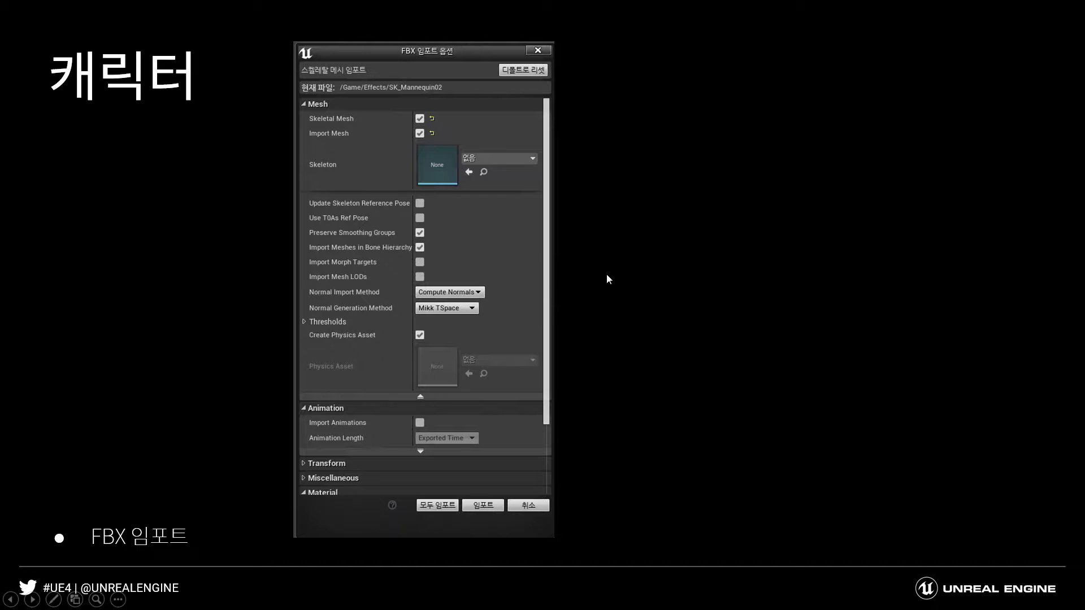
click(608, 279)
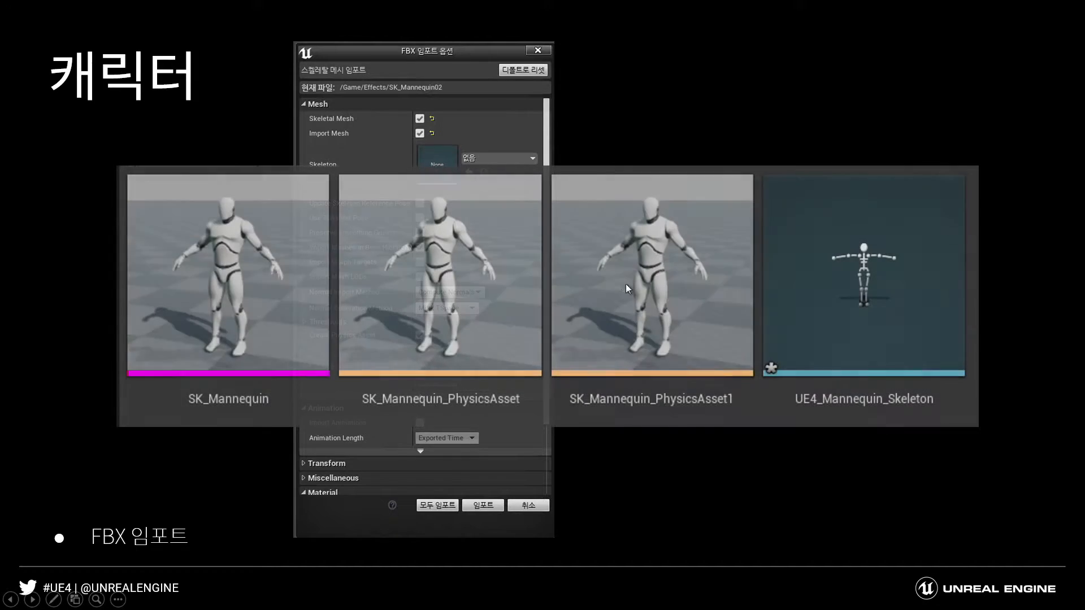
click(642, 296)
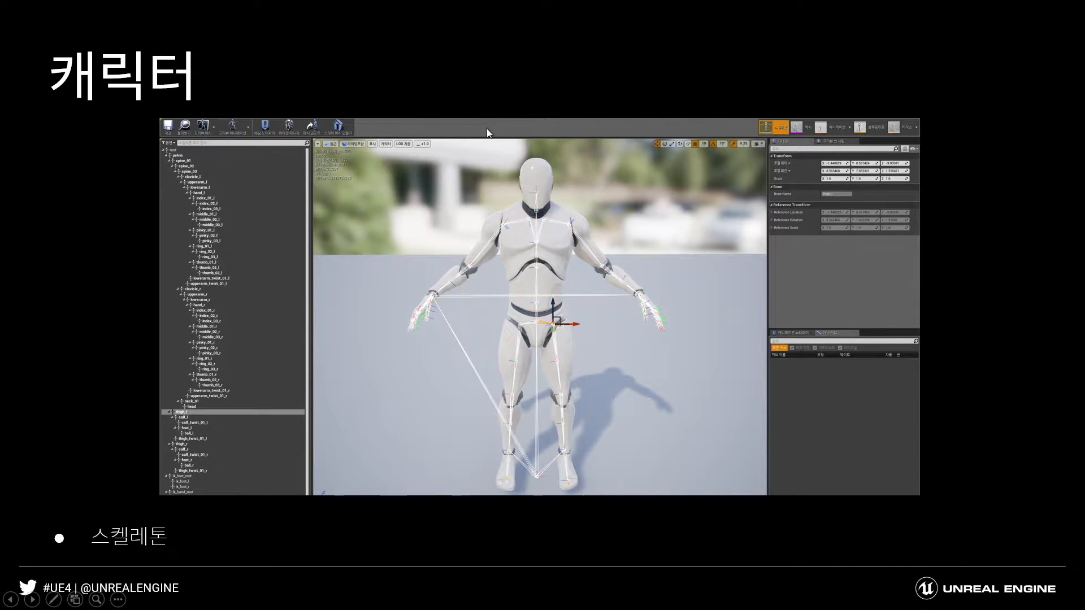
Switch to the Unreal Editor, view the mannequin in the mesh editor and go back to its skeleton editor.
key(super+Tab)
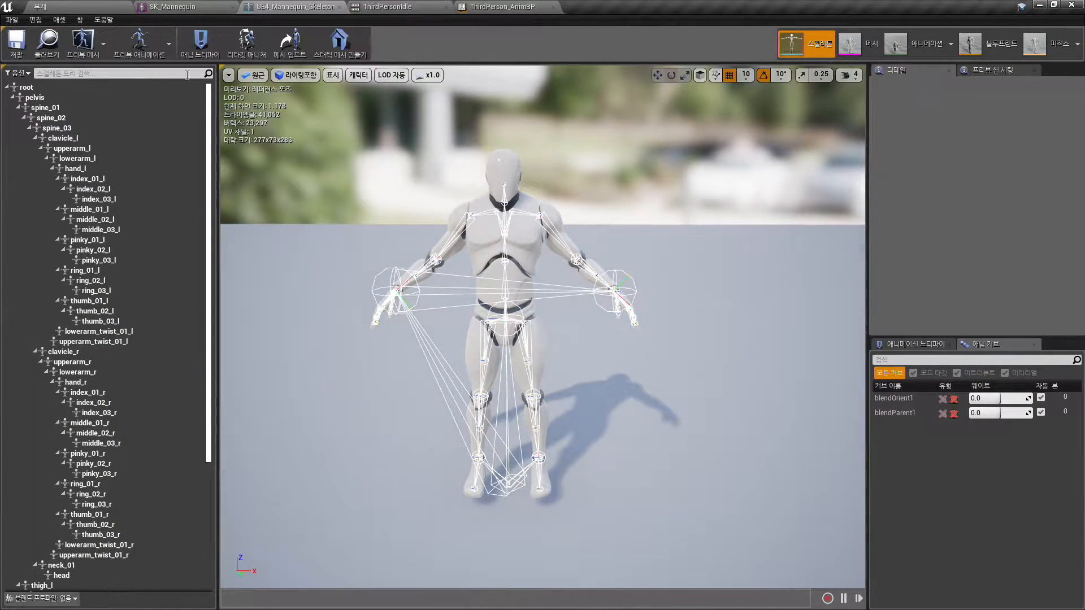
click(863, 46)
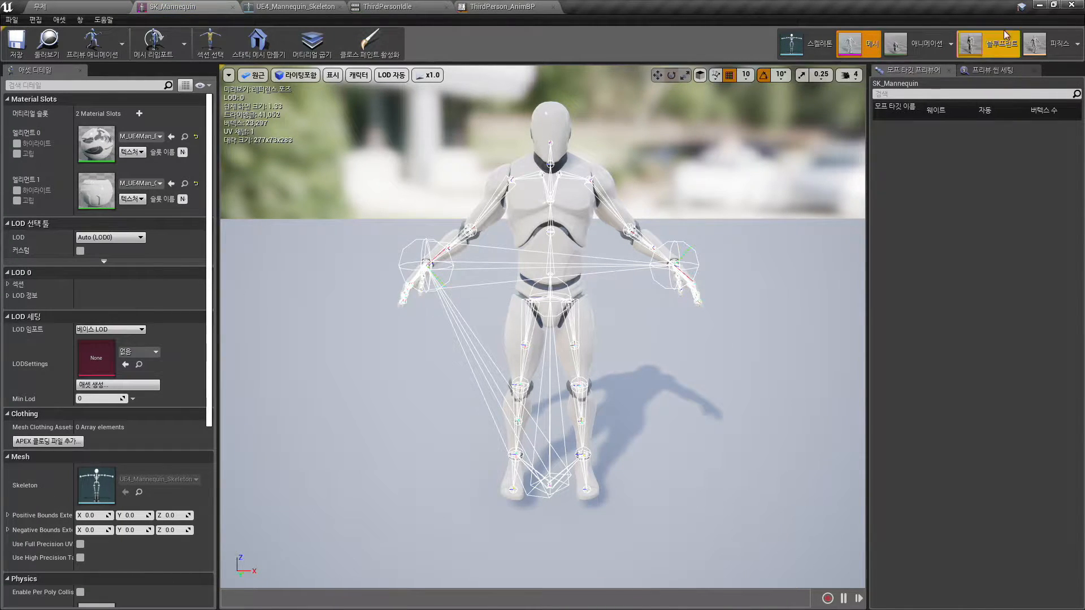
click(814, 50)
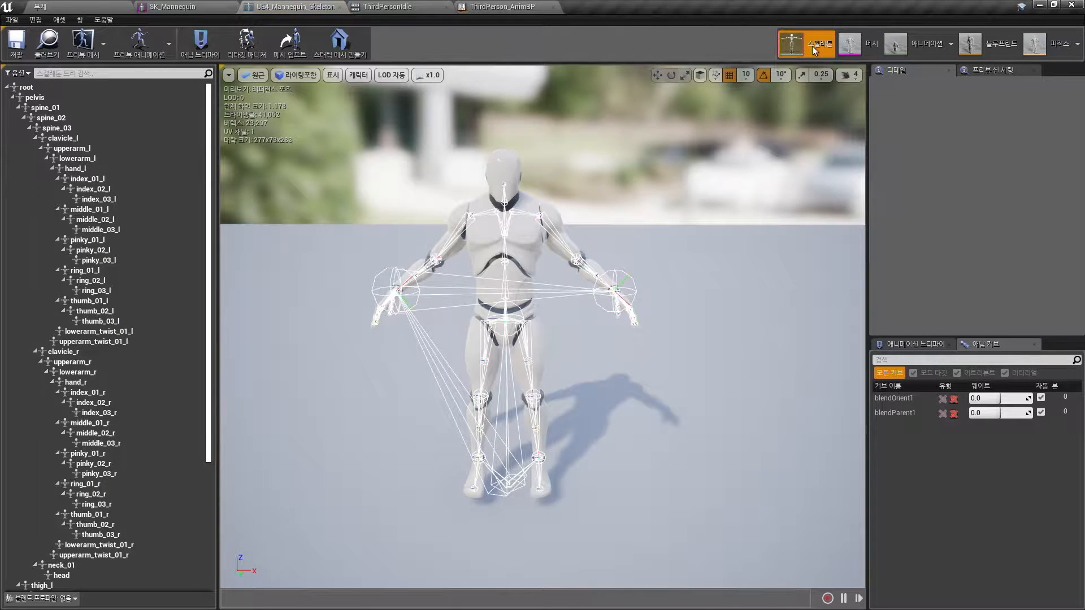
Select the root bone of UE4_Mannequin_Skeleton and examine the bone hierarchy down to the IK bones.
drag(649, 236, 695, 254)
drag(561, 251, 571, 251)
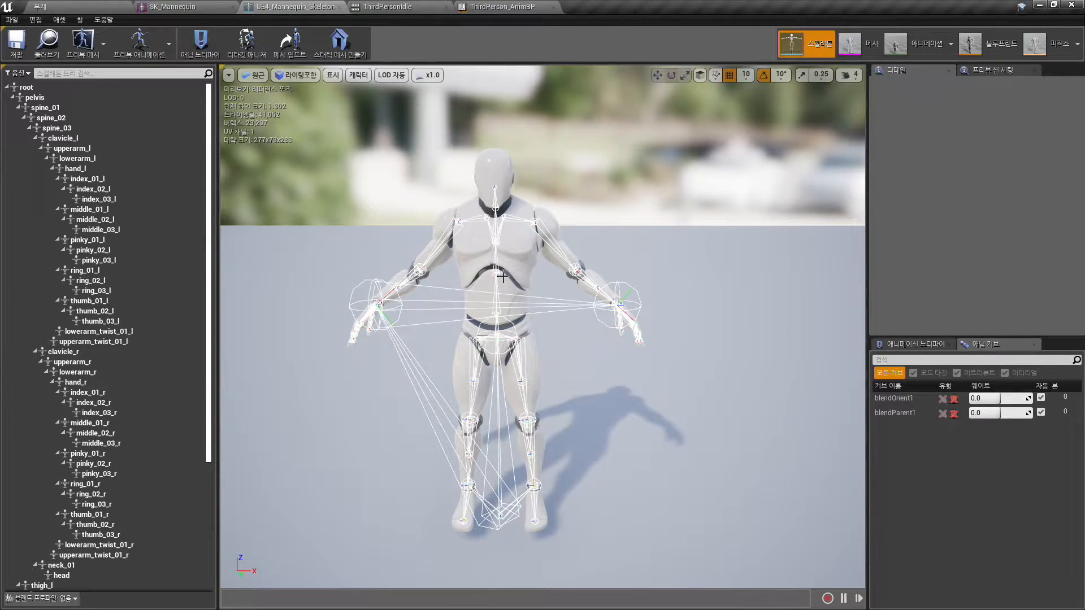
scroll(534, 160, up, 5)
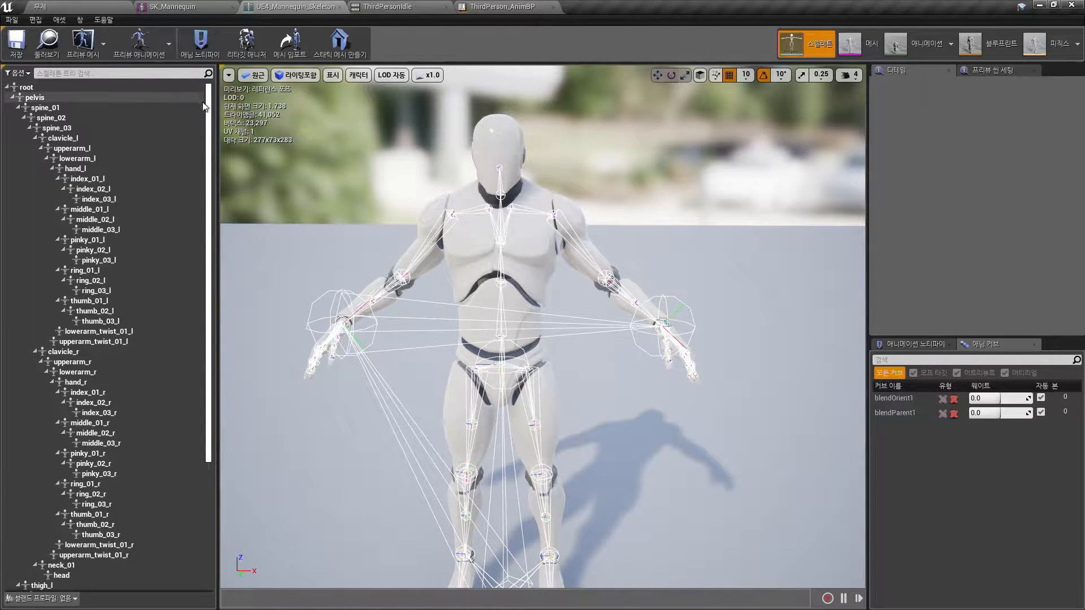
click(76, 87)
drag(361, 214, 384, 277)
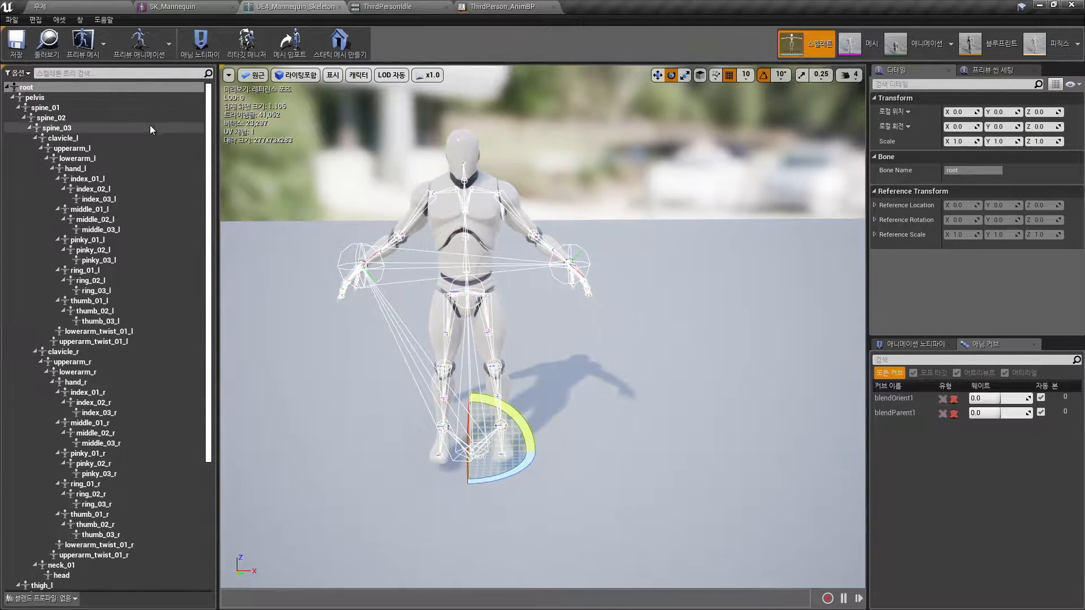
drag(209, 121, 221, 274)
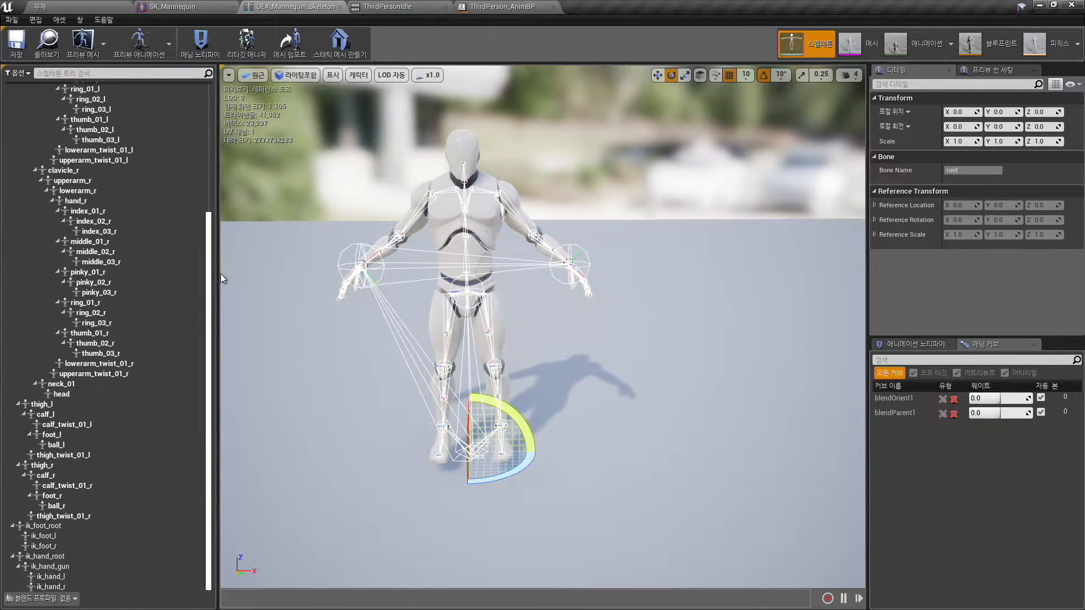
Select bones along the mannequin's right arm, hand and fingers, ending on clavicle_r, to see how they are linked.
click(79, 171)
click(81, 182)
click(84, 202)
click(89, 212)
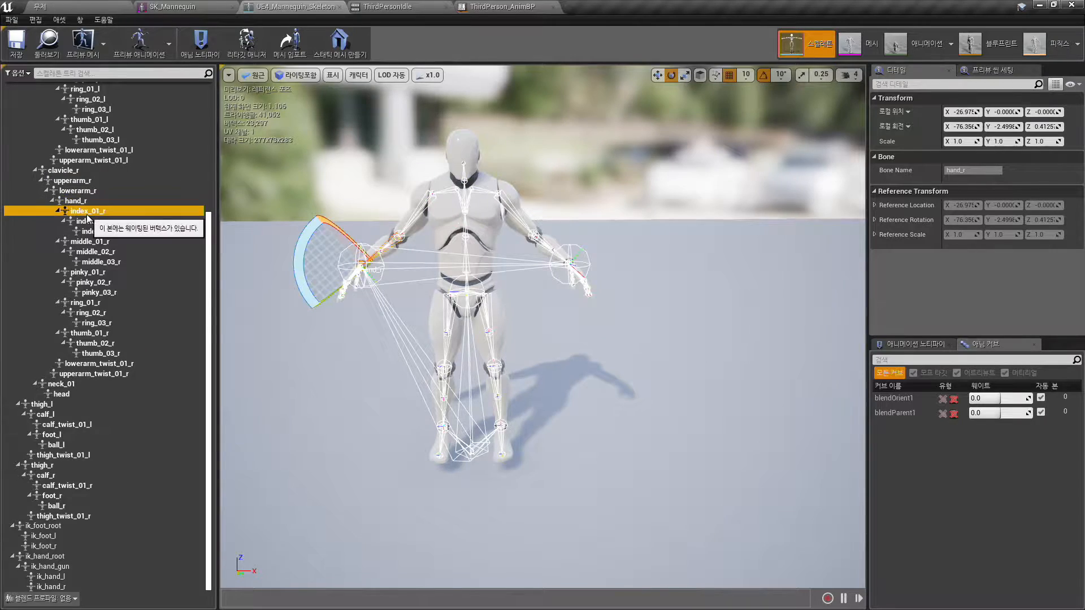
click(90, 242)
click(64, 171)
scroll(107, 223, up, 6)
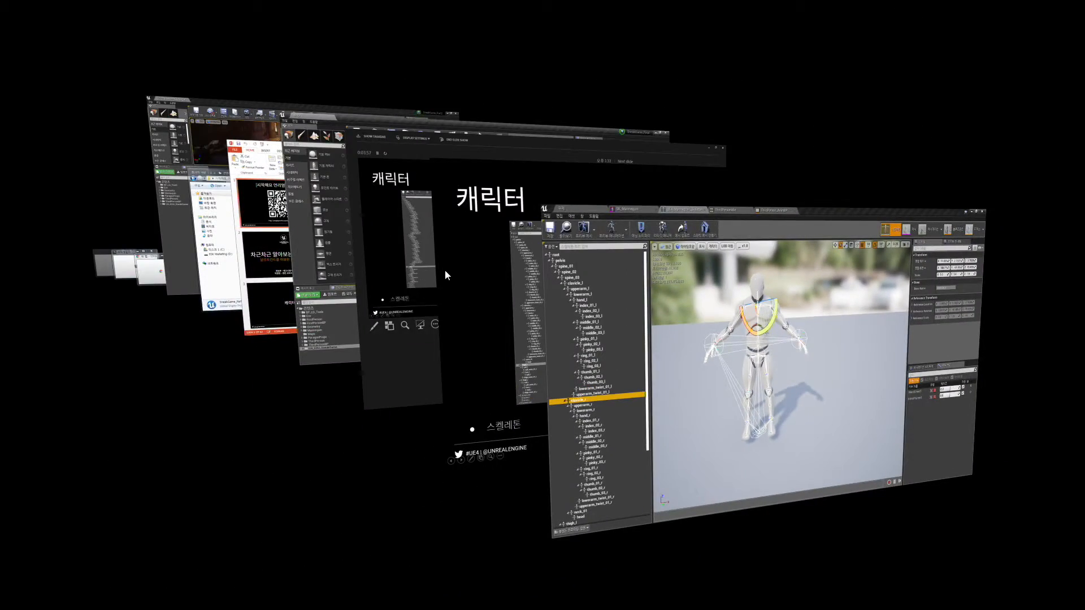
Switch to the slide show, advance to the socket slide, and return to the Unreal Editor's skeleton editor.
key(Right)
key(Right)
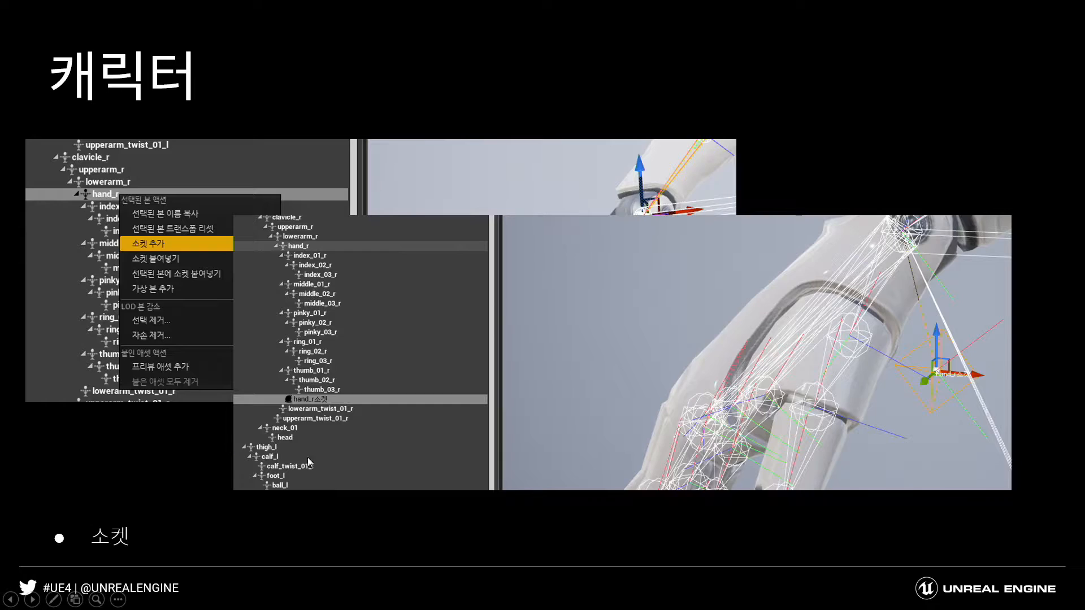
key(super+Tab)
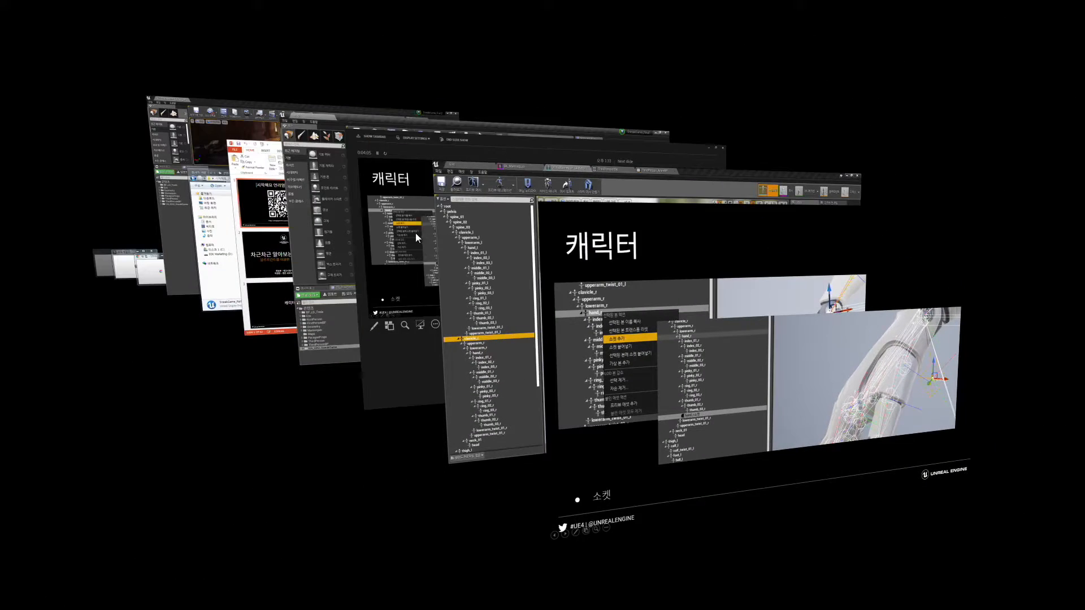
click(553, 199)
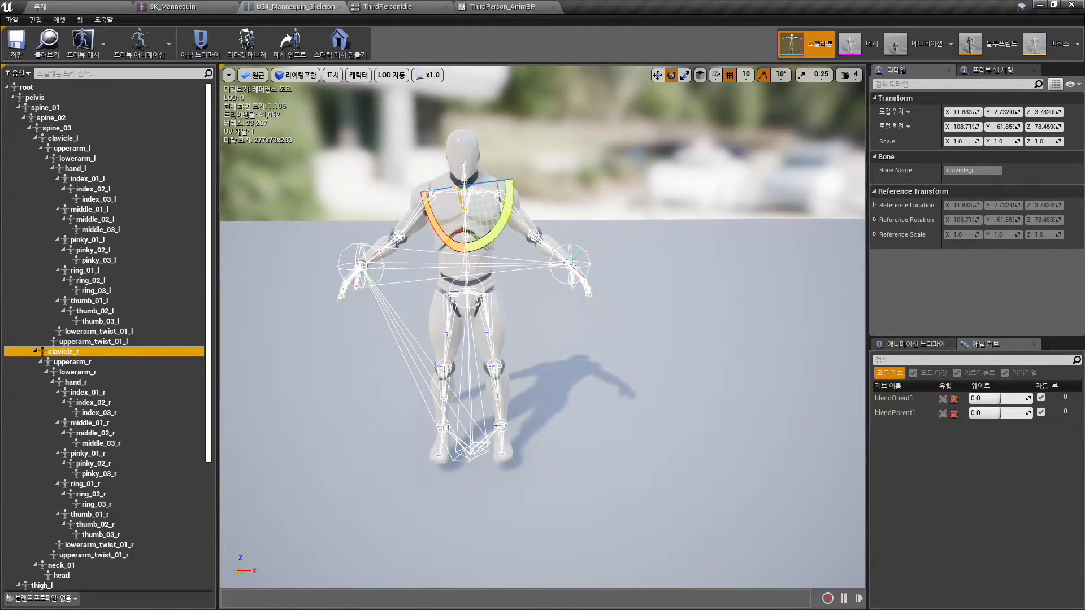
Add a socket to the hand_r bone at the mannequin's right wrist.
click(659, 209)
drag(638, 201, 673, 85)
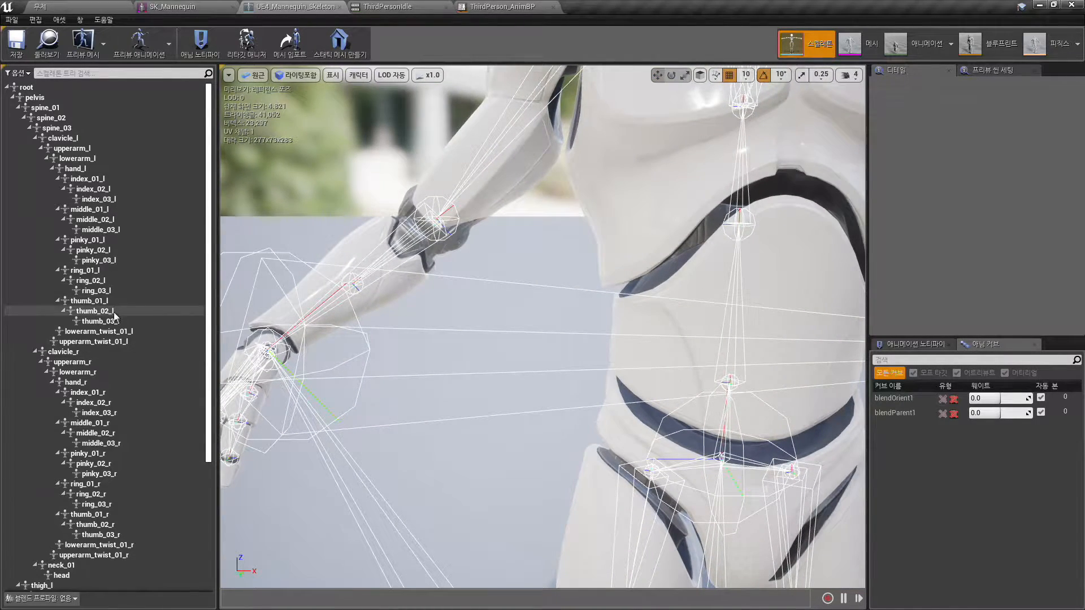
scroll(137, 314, down, 6)
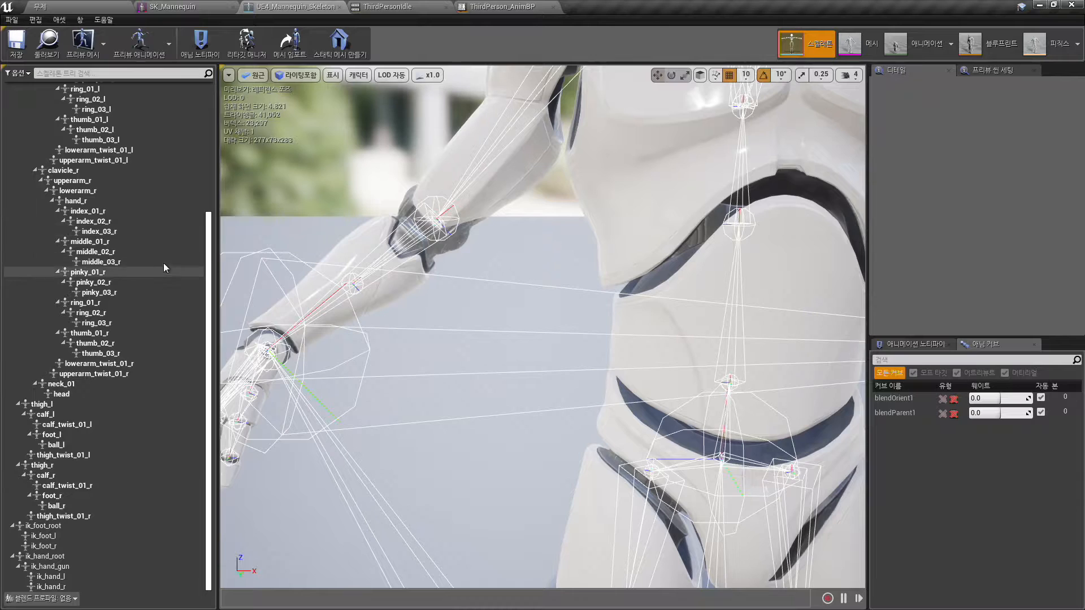
key(f)
scroll(542, 328, up, 3)
scroll(434, 253, up, 2)
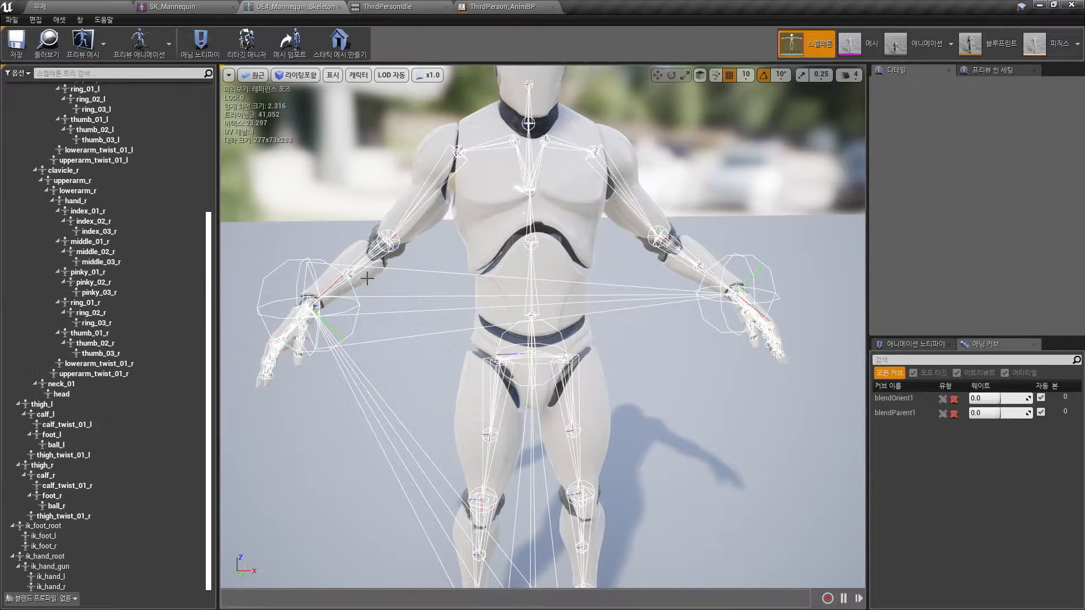
scroll(434, 287, up, 2)
middle_drag(434, 287, 322, 294)
scroll(434, 287, up, 4)
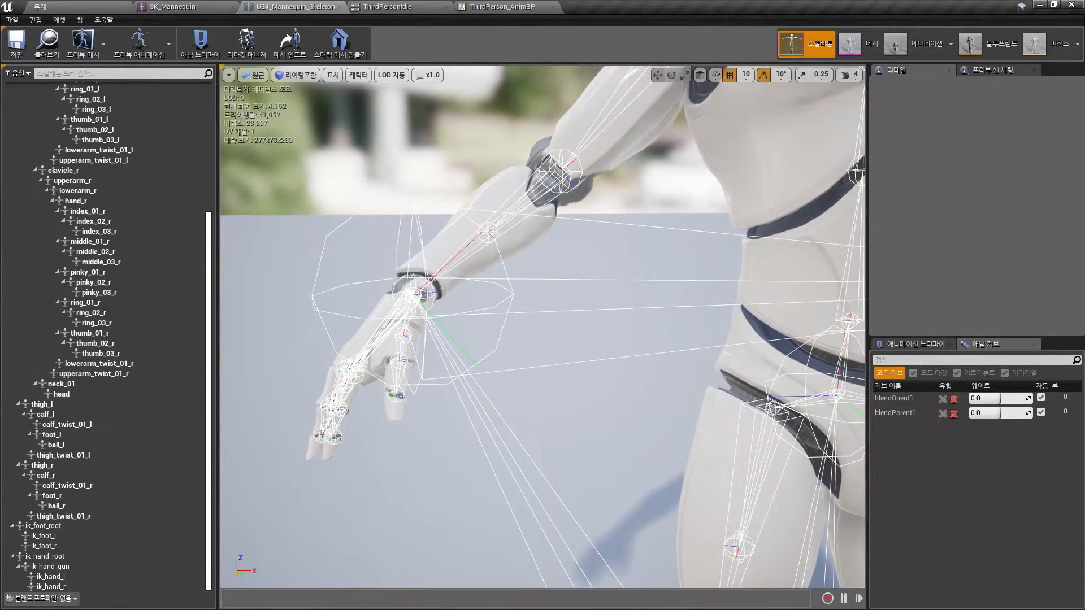
scroll(127, 255, up, 6)
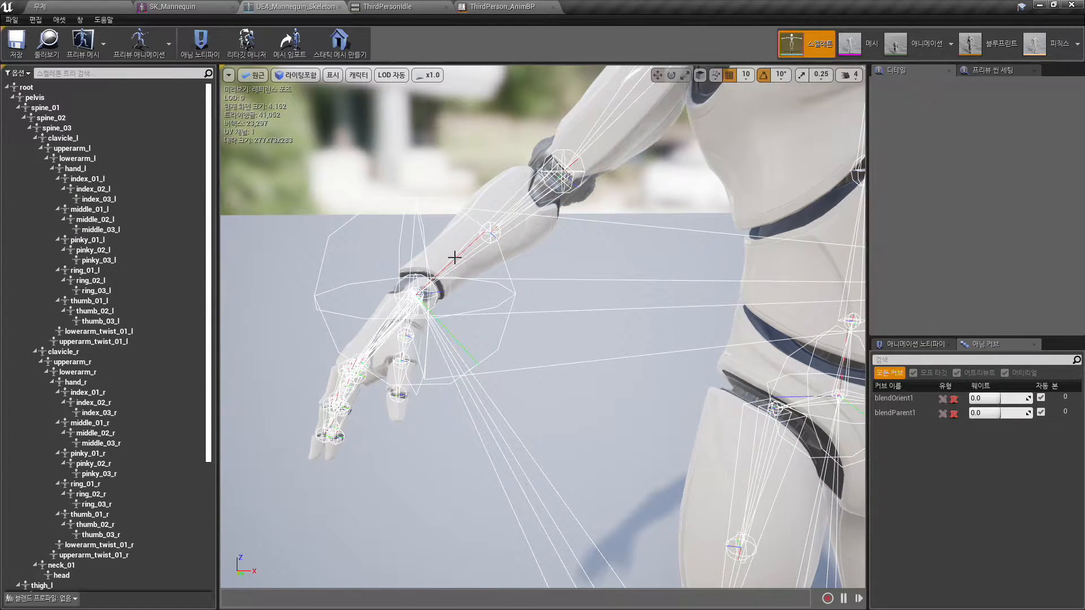
click(425, 293)
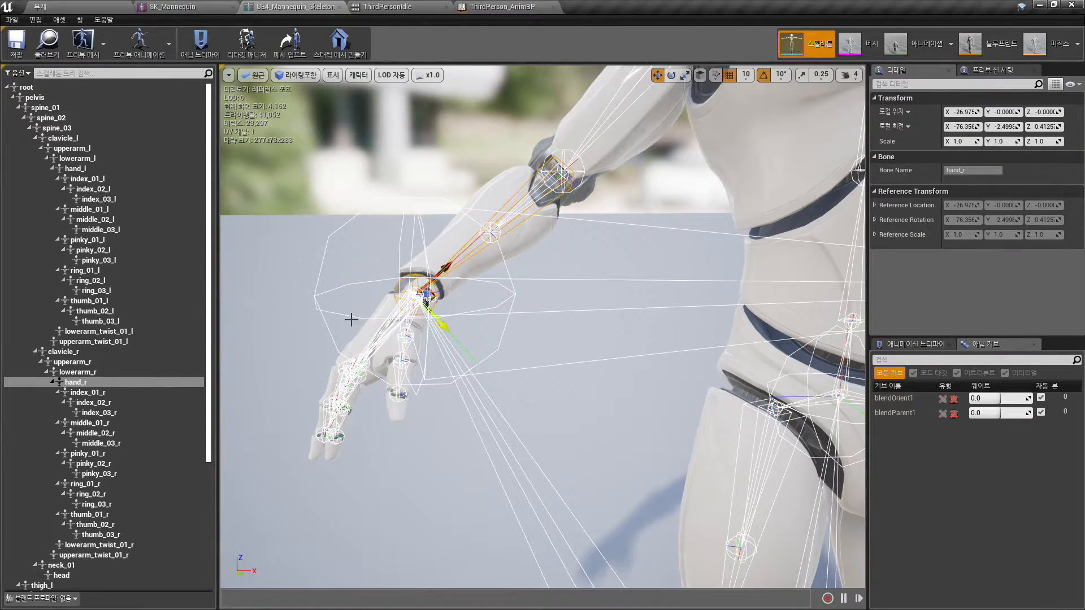
right_drag(482, 301, 464, 297)
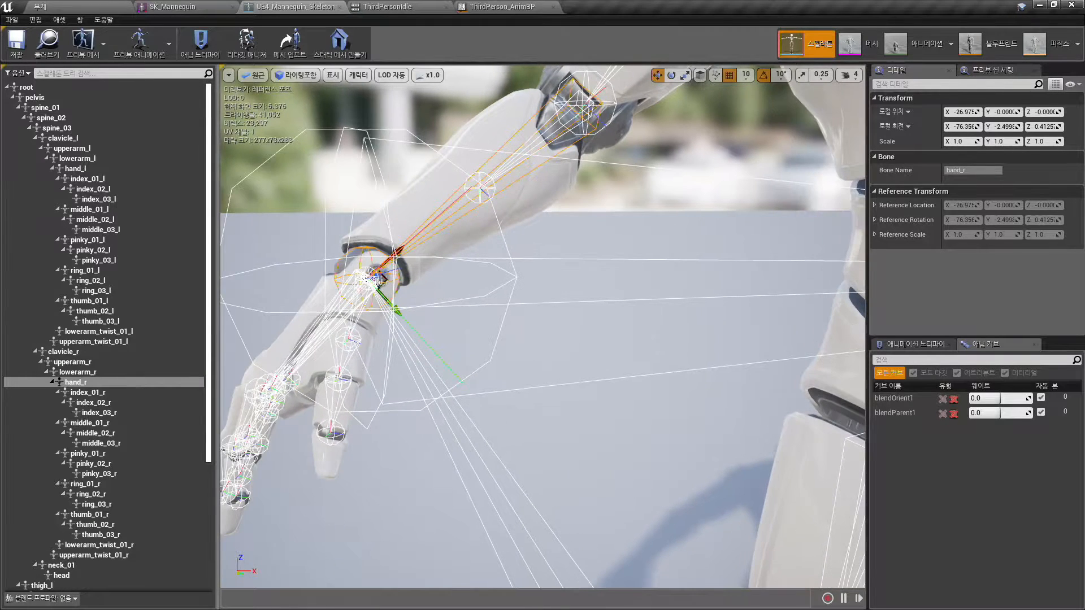
right_click(87, 382)
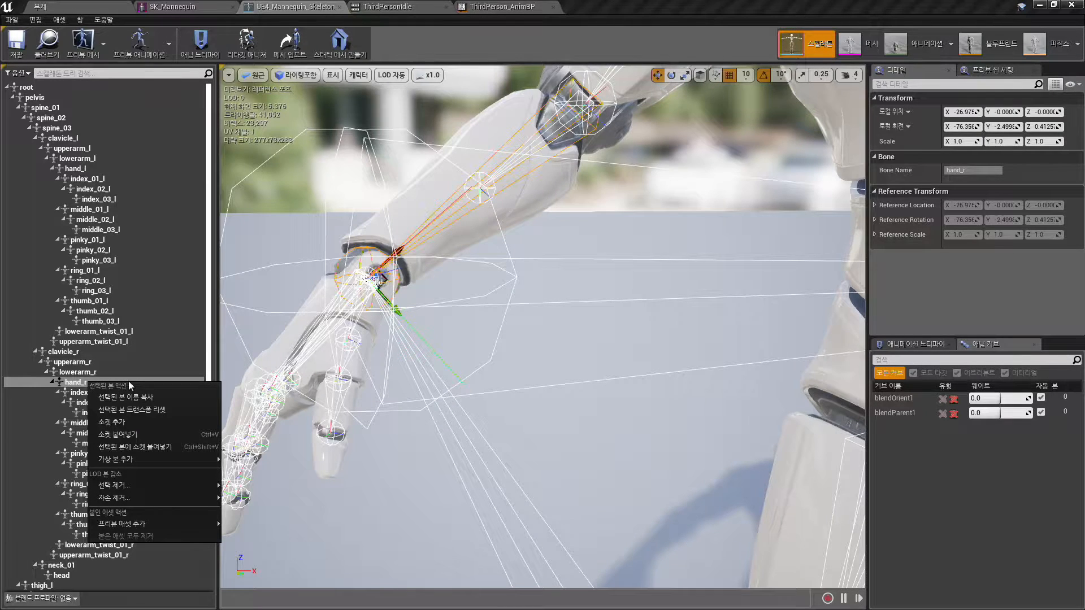
click(123, 422)
Move the new hand_r socket off the wrist to about X -6.4, Y 6.3, Z 0 and set the viewport camera speed to 2.
drag(388, 279, 444, 339)
right_drag(513, 351, 765, 219)
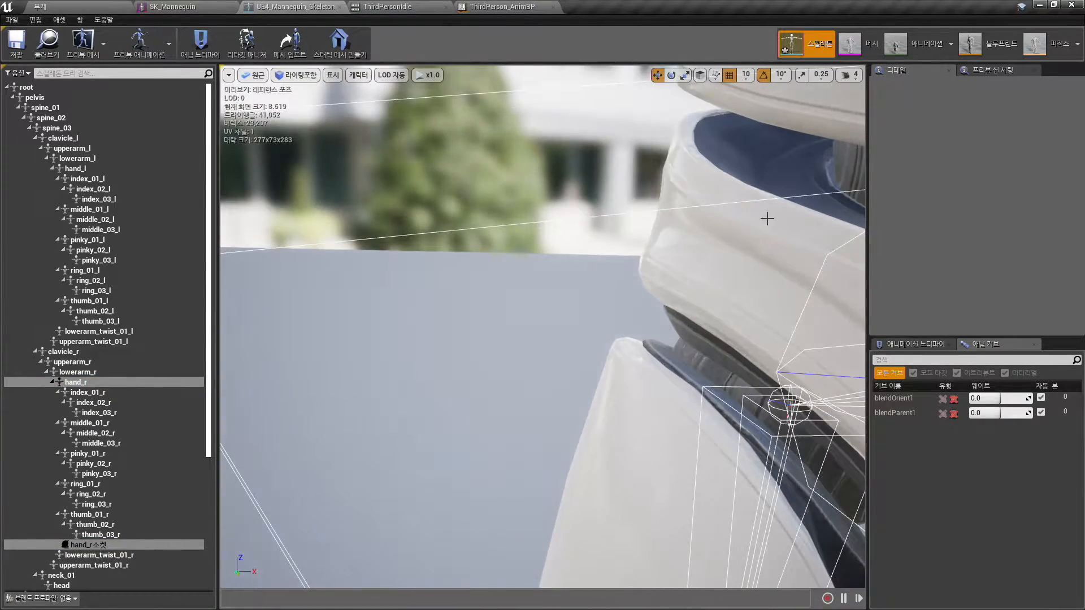
click(849, 75)
right_drag(596, 178, 542, 268)
right_drag(412, 294, 441, 311)
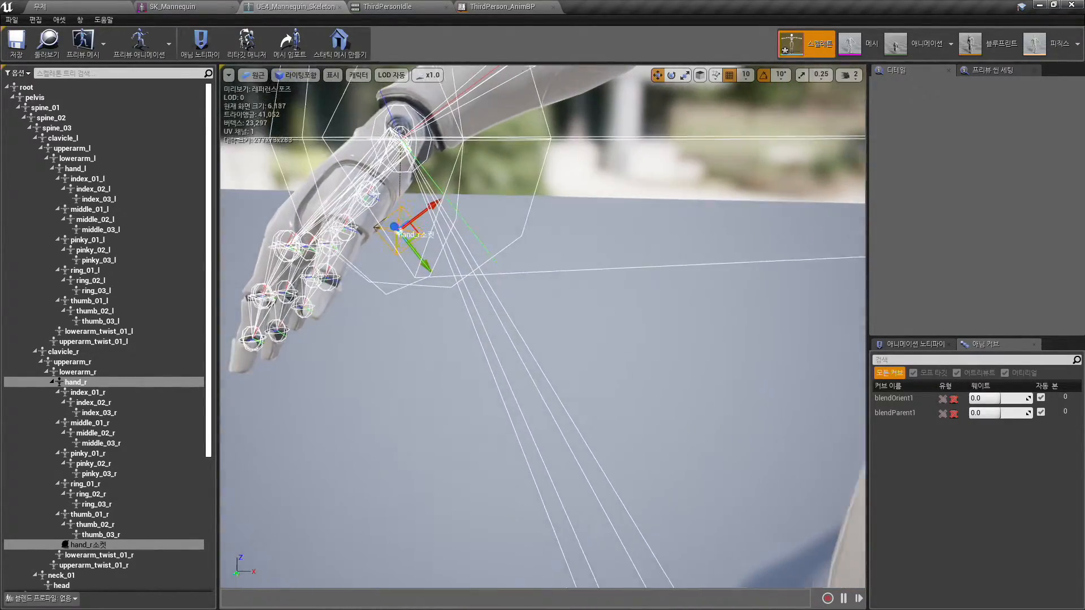
right_drag(446, 237, 462, 236)
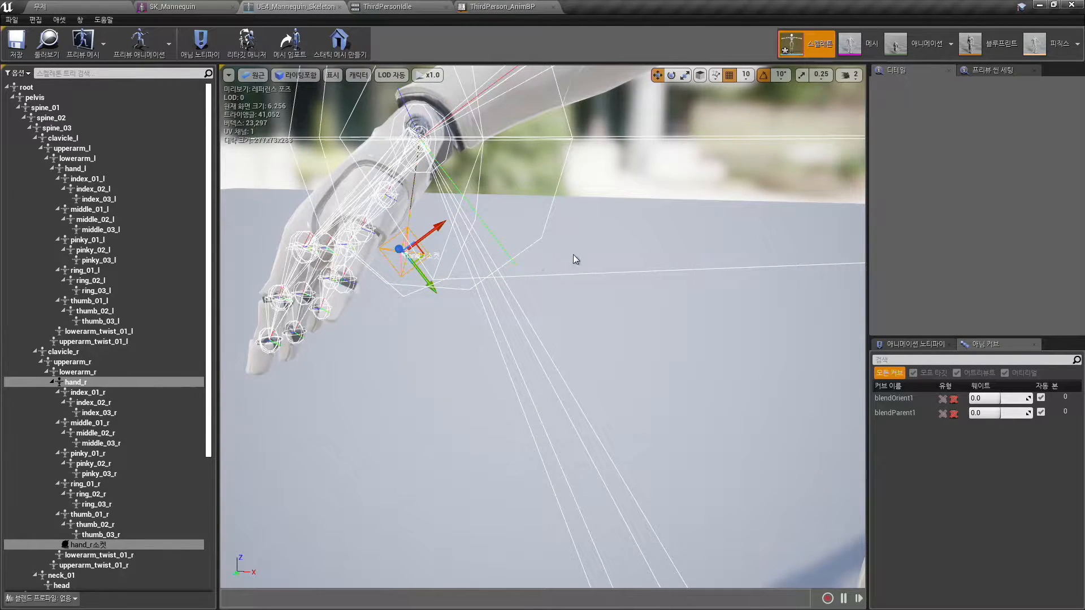
right_drag(458, 236, 600, 229)
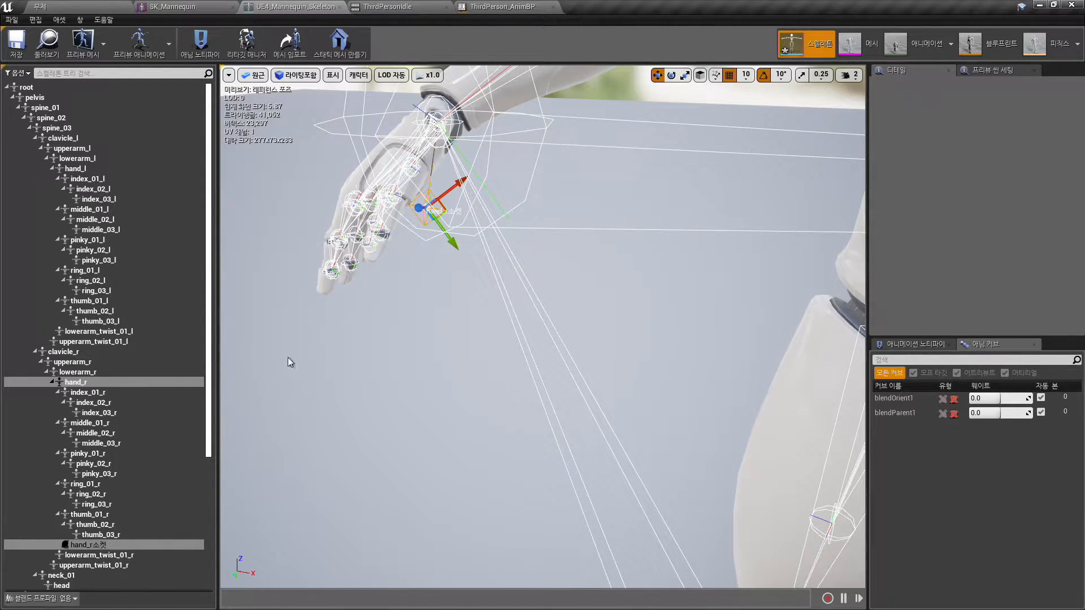
Attach the SM_GEN_Sign_LowPrices mesh to the hand_r socket as a preview asset.
right_click(85, 385)
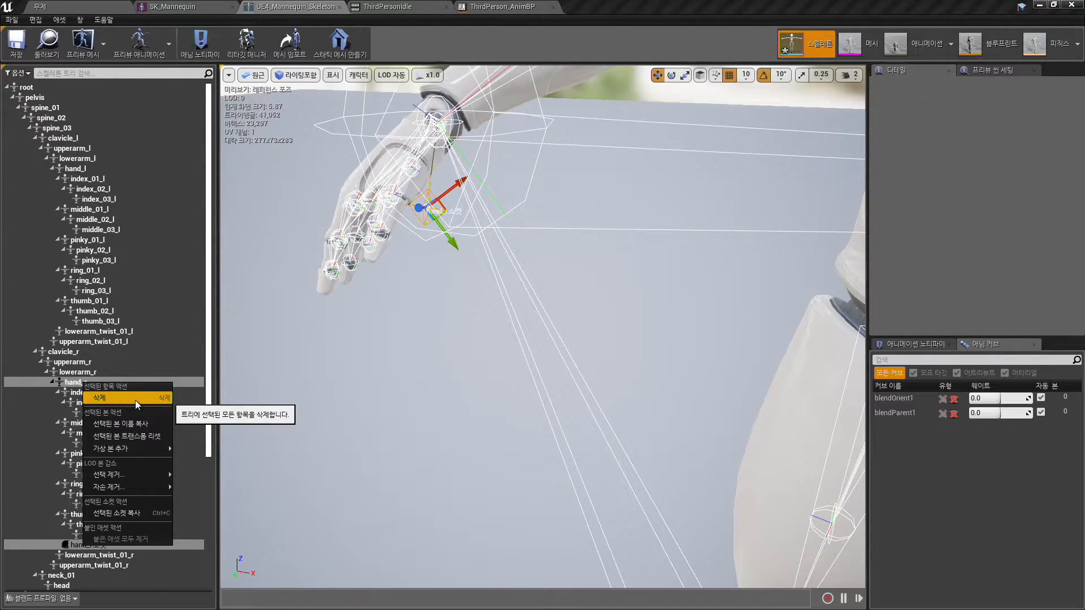
click(71, 380)
click(100, 538)
click(104, 547)
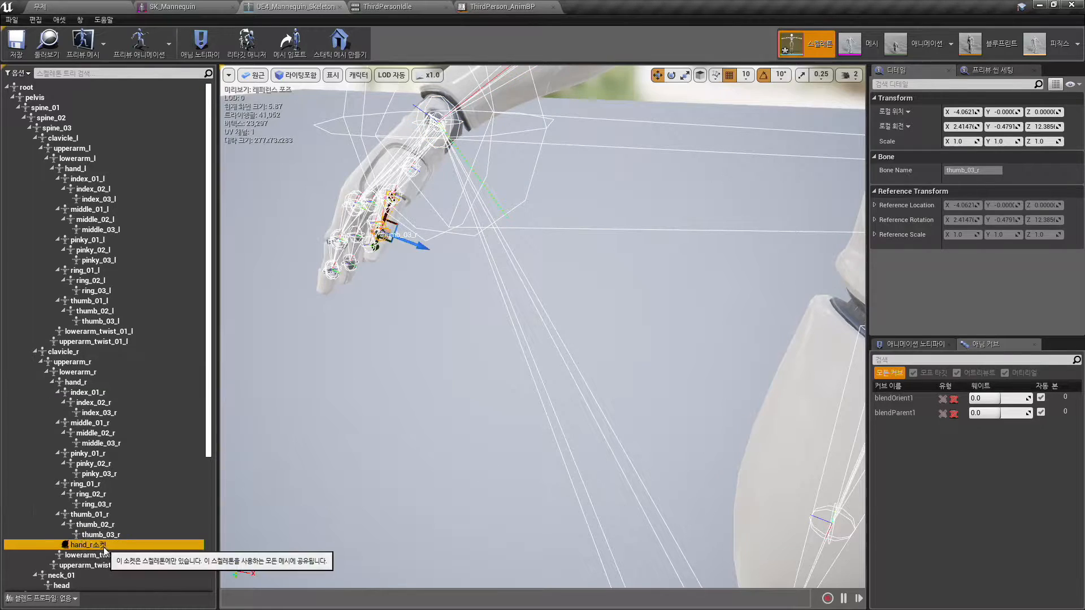
right_click(104, 547)
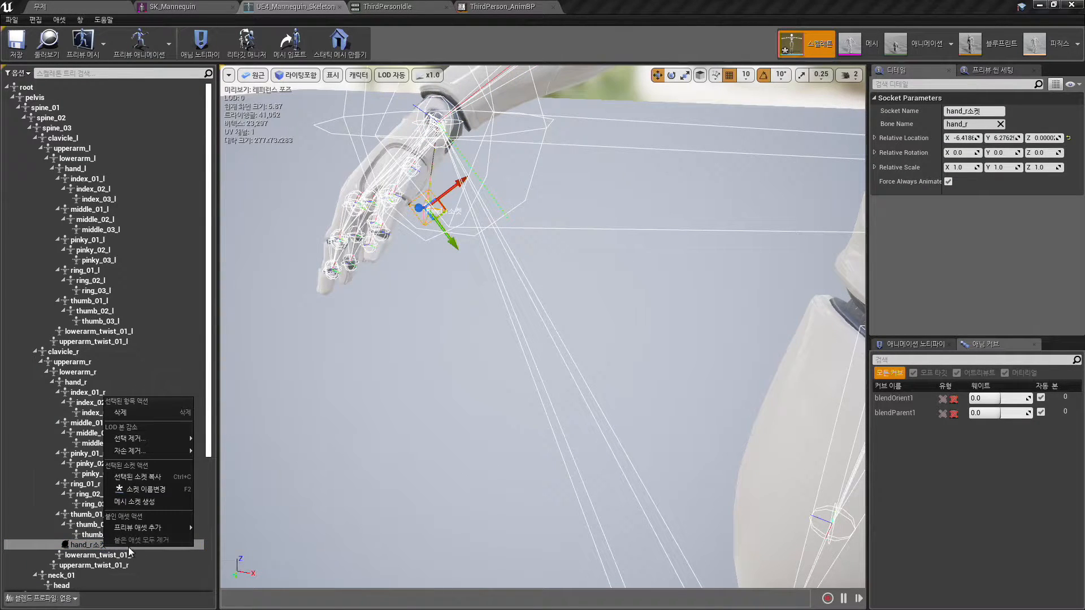
mouse_move(179, 528)
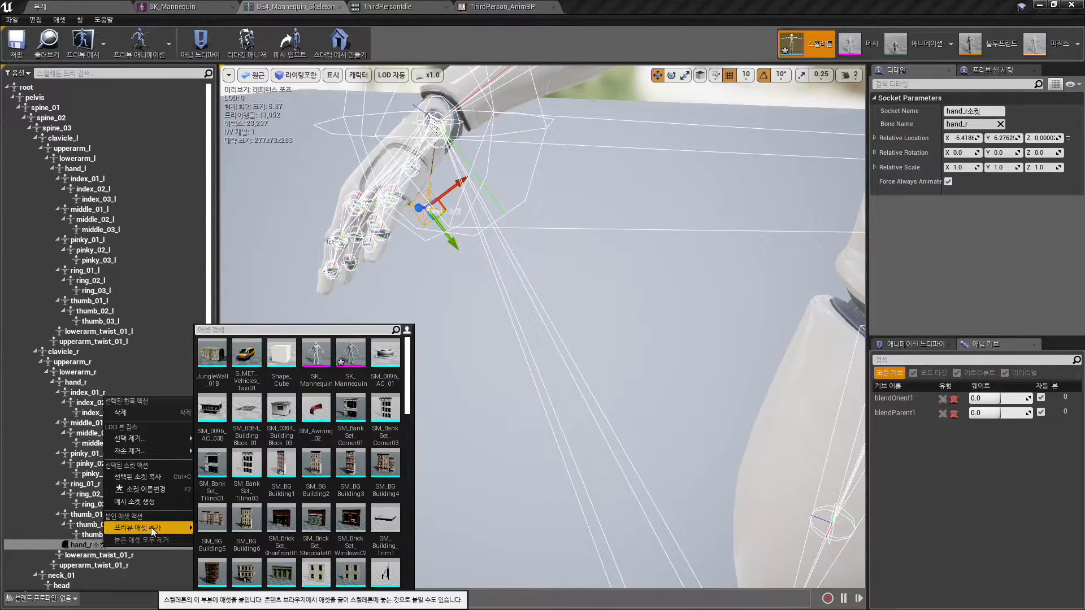
scroll(358, 487, down, 3)
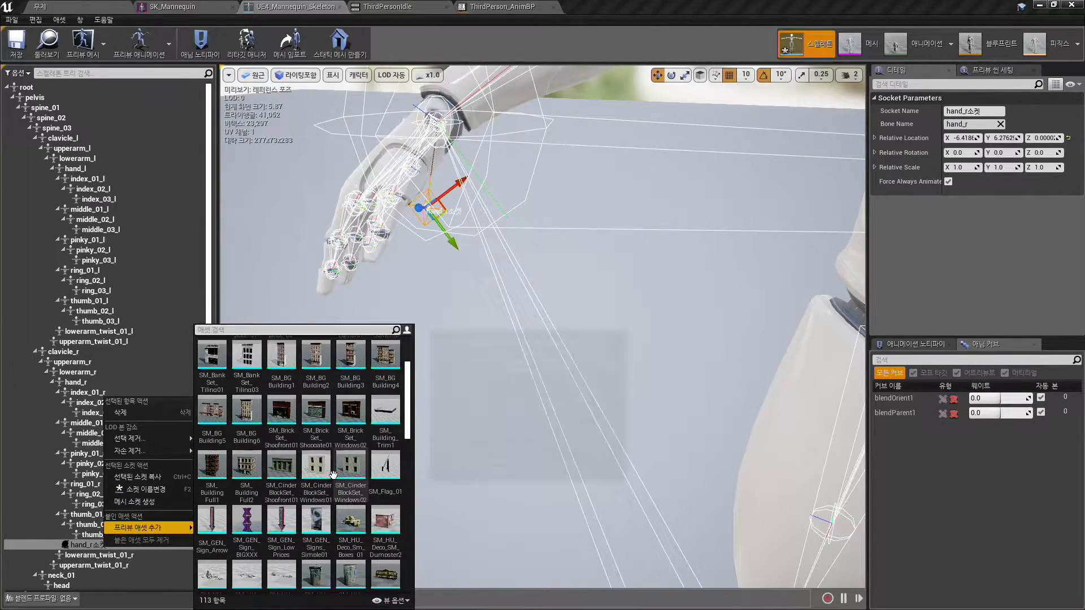
click(280, 465)
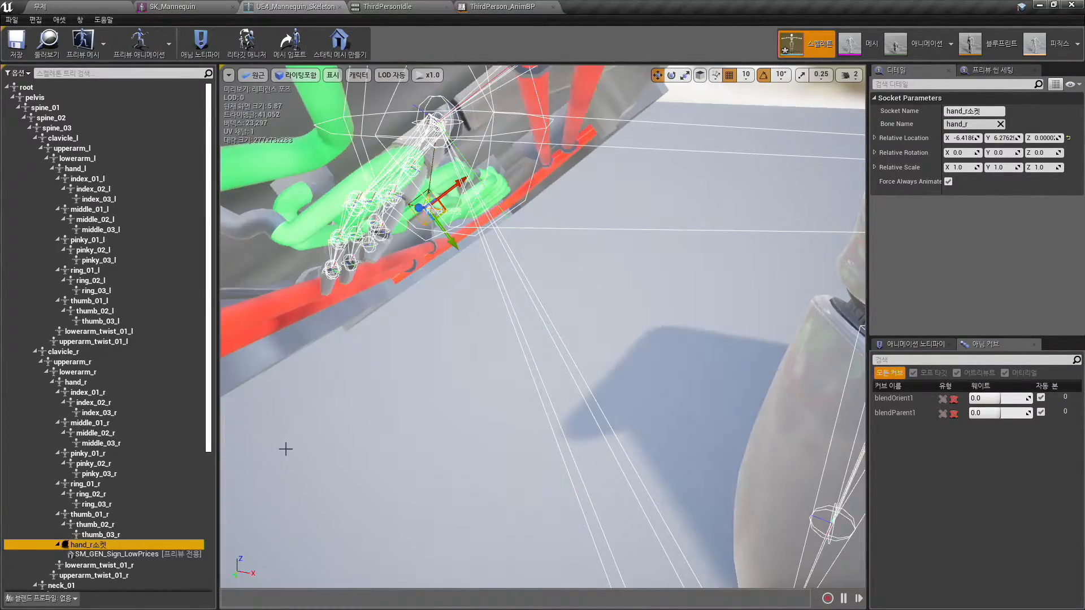
Rotate the hand_r socket about 180° around X and inspect the attached sign from several angles.
key(s)
mouse_move(543, 327)
right_down()
mouse_move(604, 350)
mouse_move(527, 320)
right_up()
key(w)
right_drag(508, 366, 489, 301)
key(e)
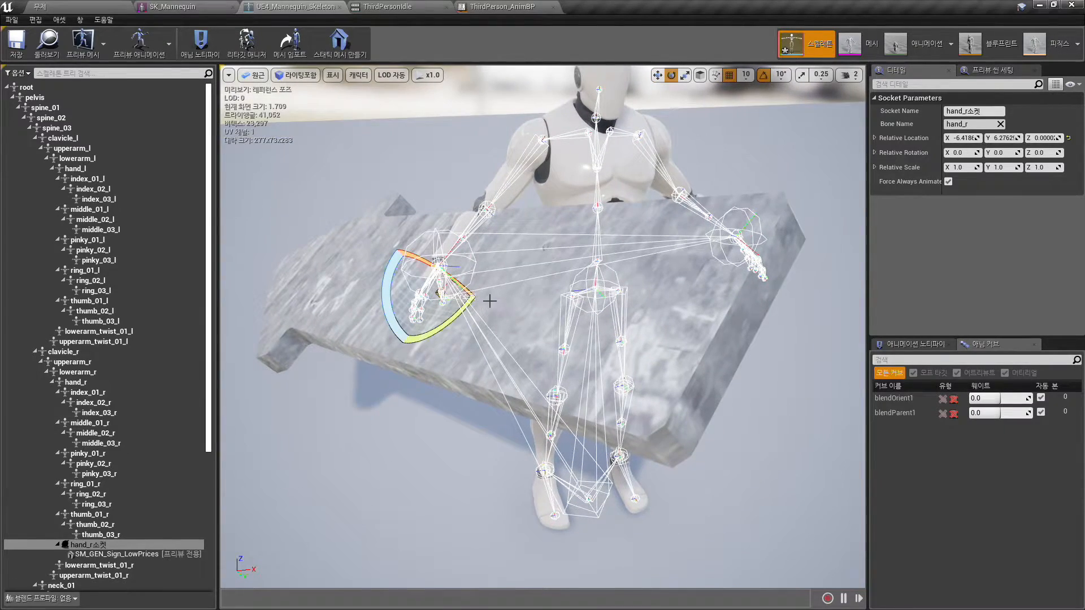
drag(455, 281, 425, 364)
key(space)
key(space)
right_drag(514, 283, 482, 343)
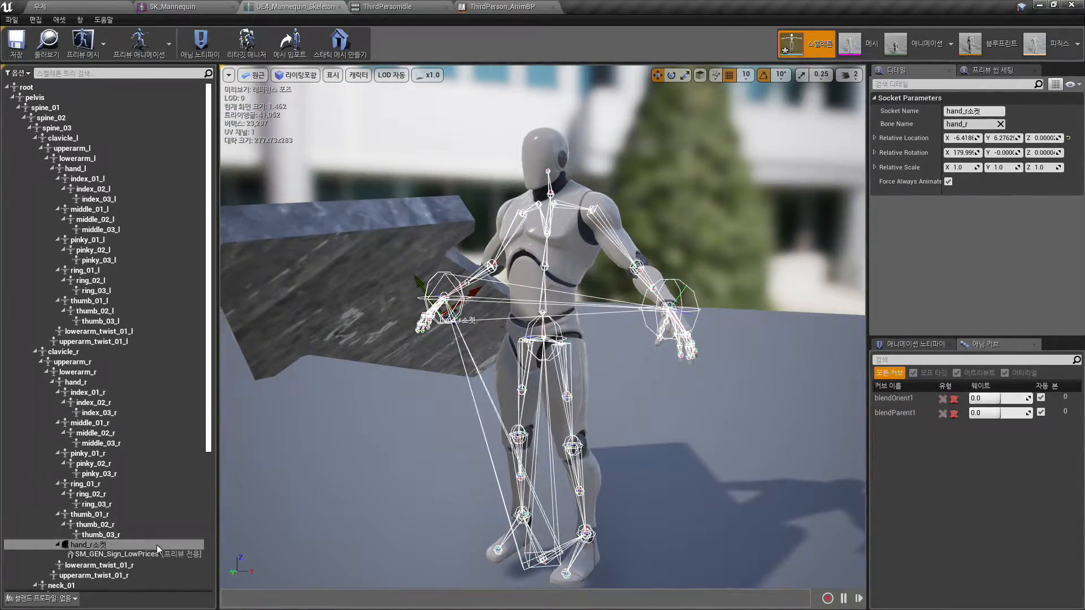
right_drag(516, 286, 552, 287)
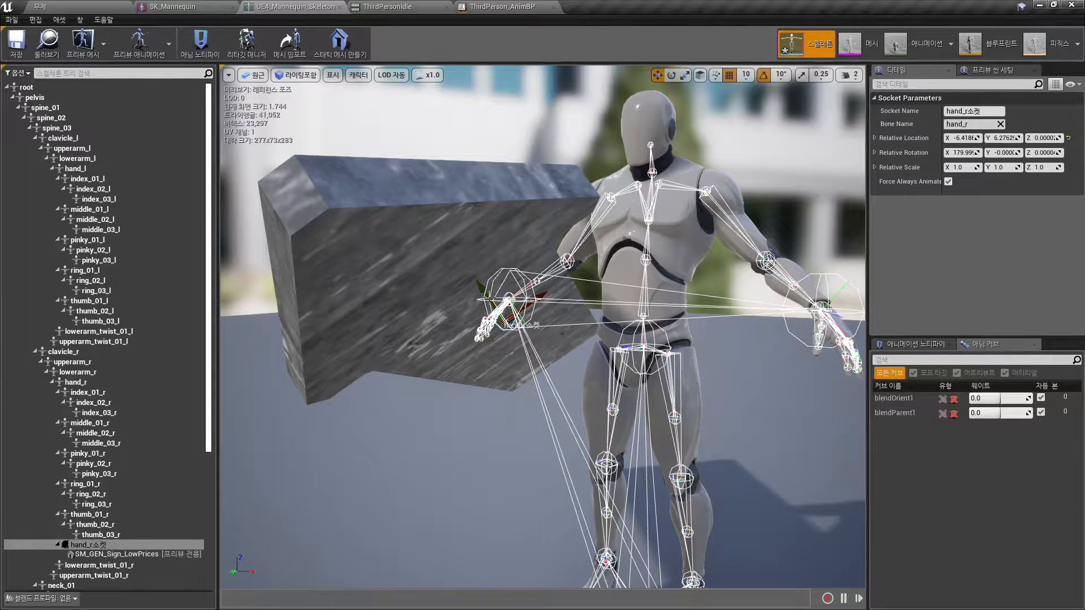
right_drag(537, 289, 579, 284)
Return to the slide show and advance through the animation import slide to its imported animations picture.
key(super+Tab)
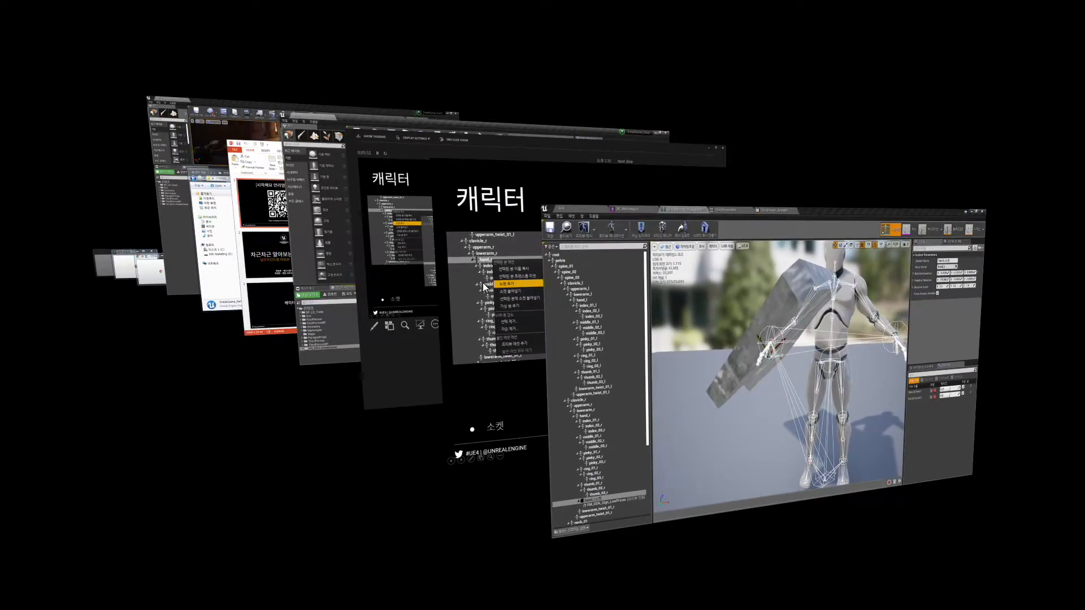
click(483, 283)
click(623, 269)
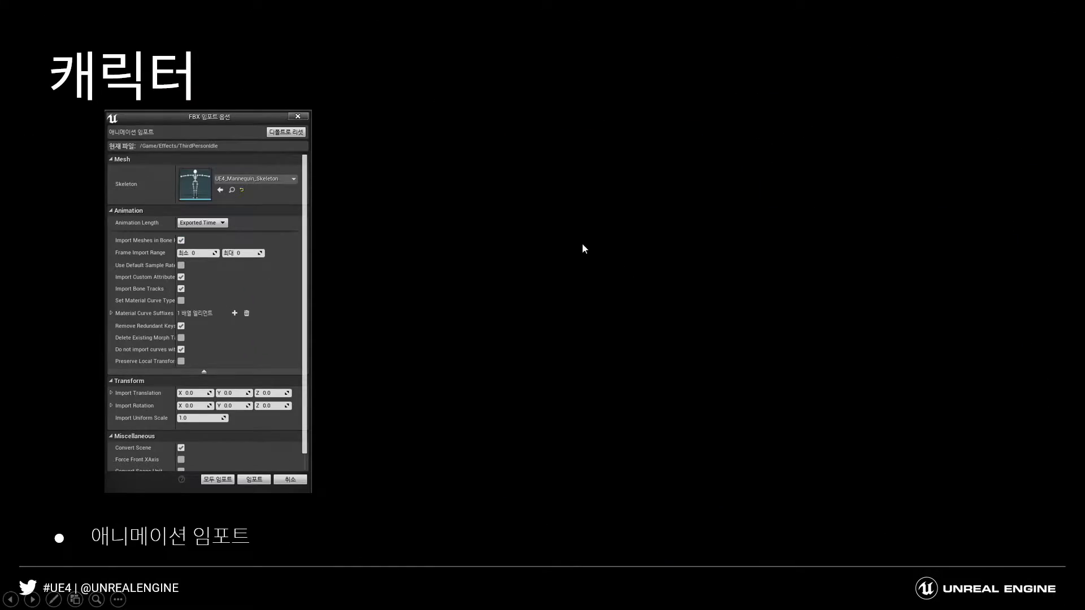
click(483, 274)
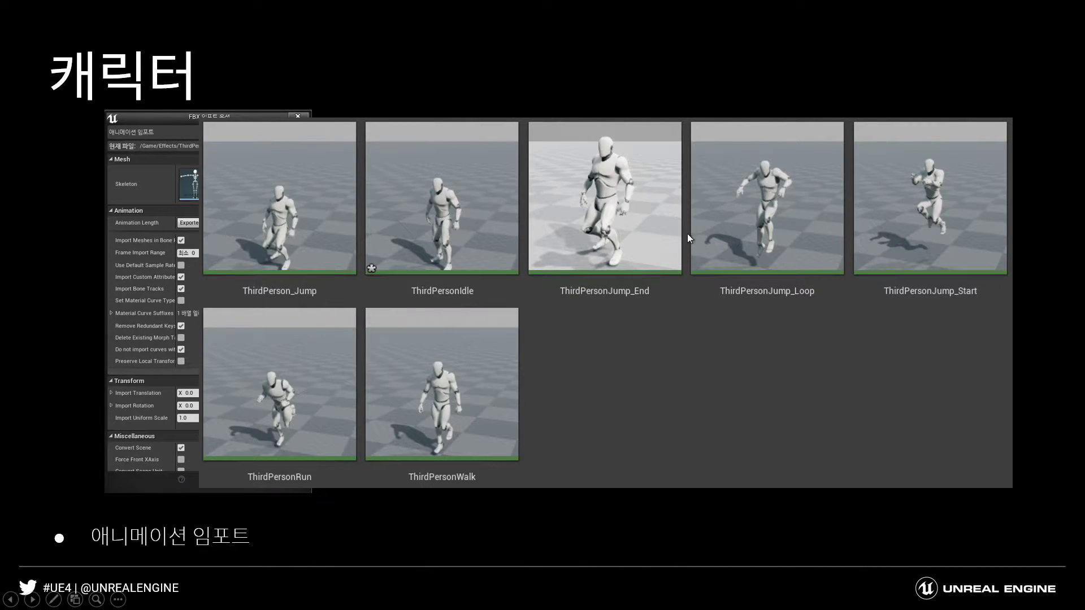
Switch back to the Unreal Editor and bring up the level editor with the test01/meshs content folder.
key(super+Tab)
click(481, 256)
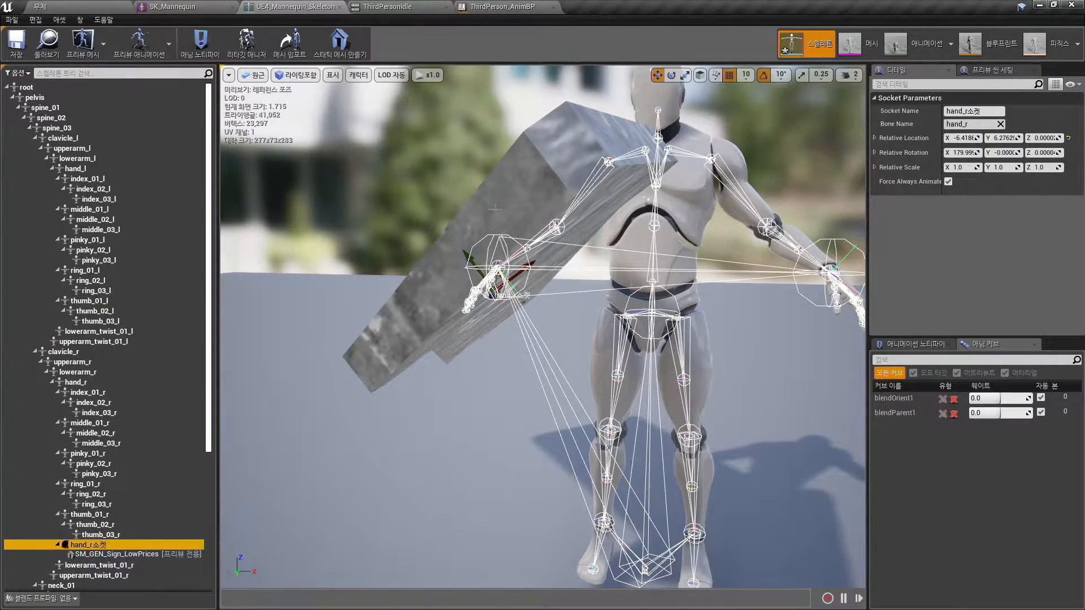
click(124, 6)
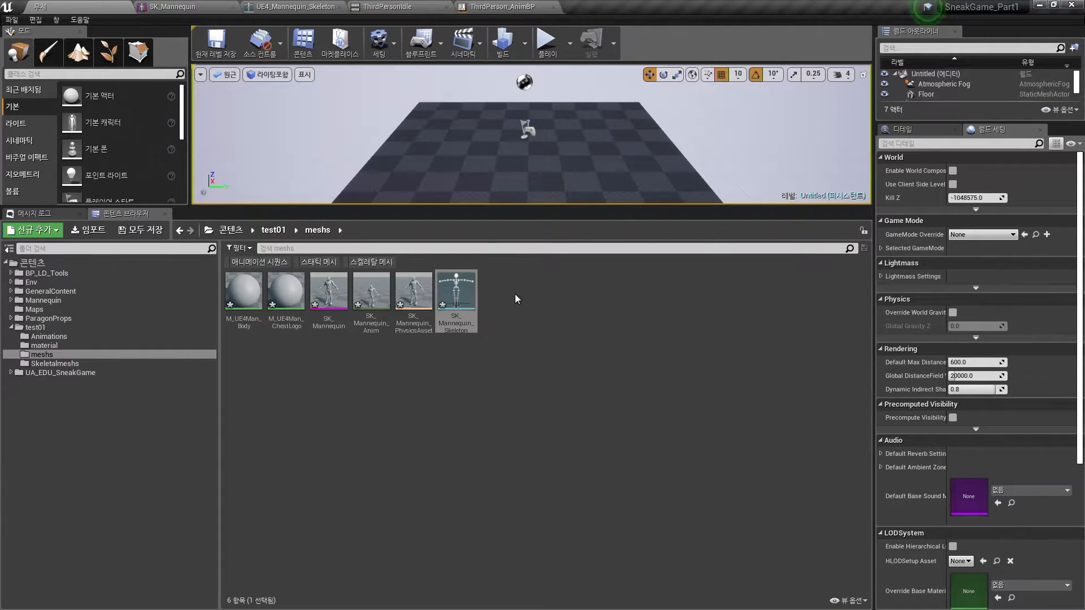
Start importing ThirdPersonRun02.FBX from the Meshs/Animation folder into the test01/meshs content folder.
right_click(528, 298)
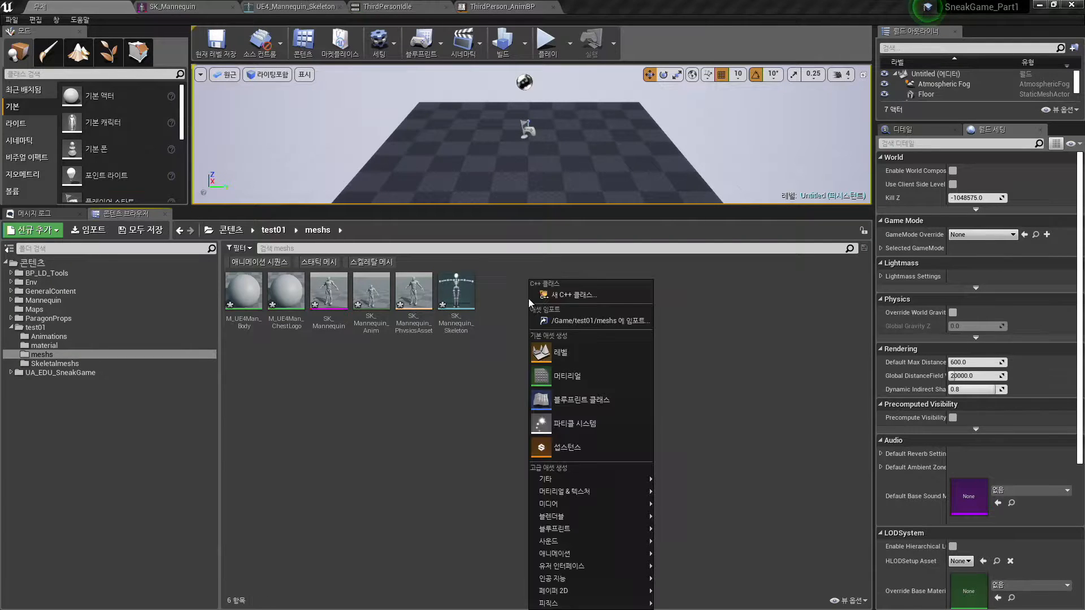
click(631, 321)
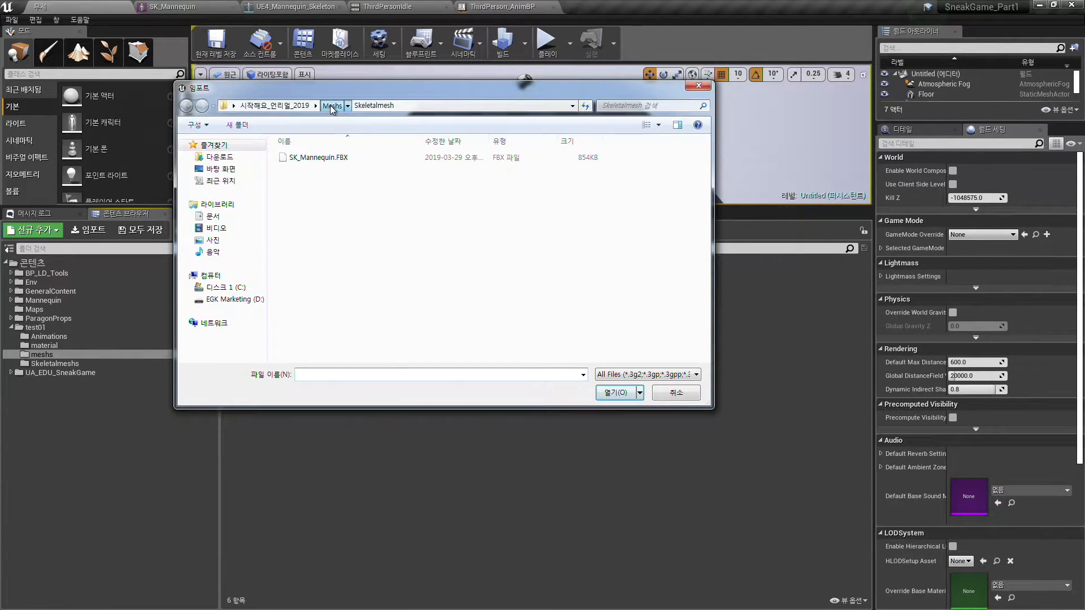
click(332, 105)
double_click(293, 158)
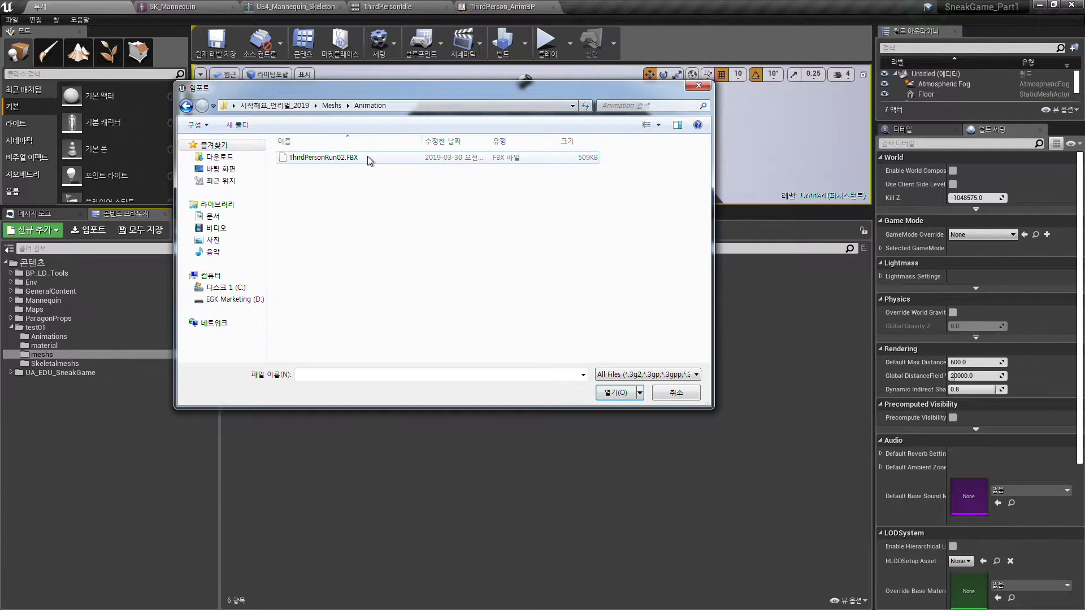
double_click(348, 158)
drag(572, 104, 600, 144)
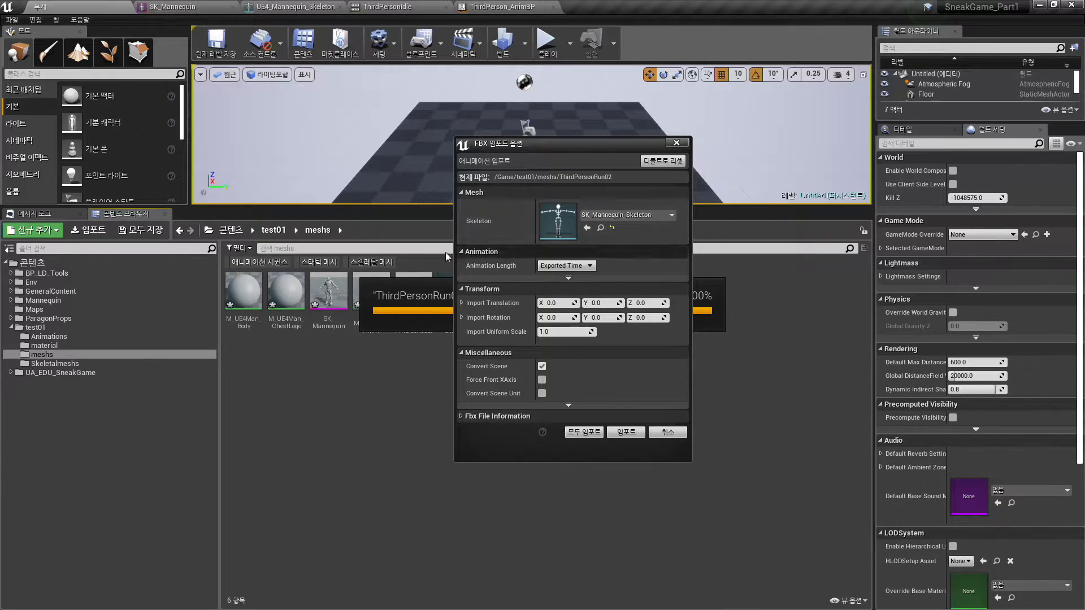
Import the ThirdPersonRun02 animation with SK_Mannequin_Skeleton as its skeleton.
click(625, 216)
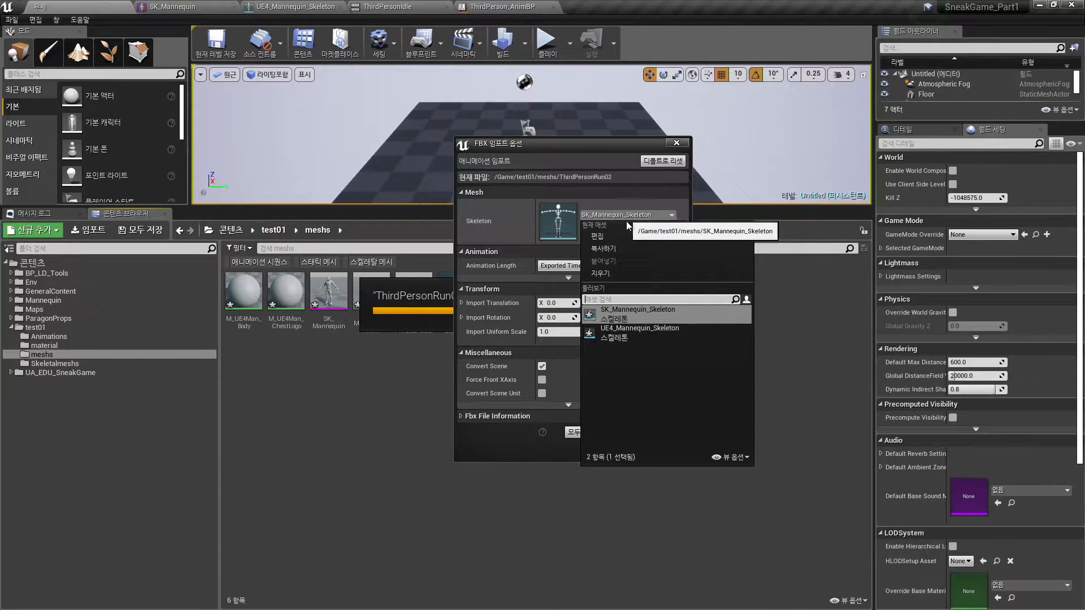
click(633, 314)
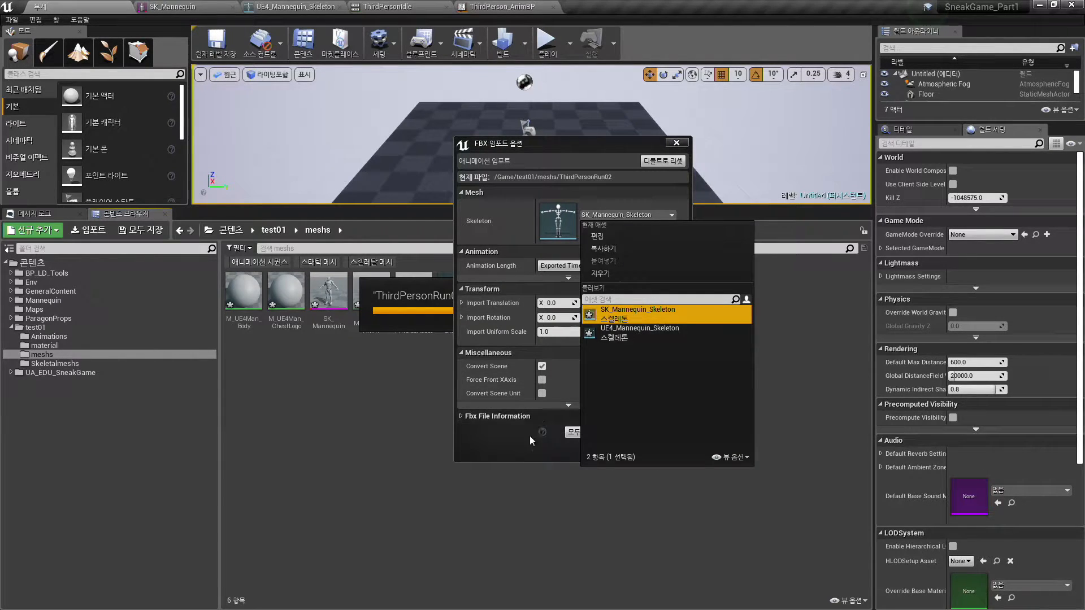
click(551, 446)
click(627, 432)
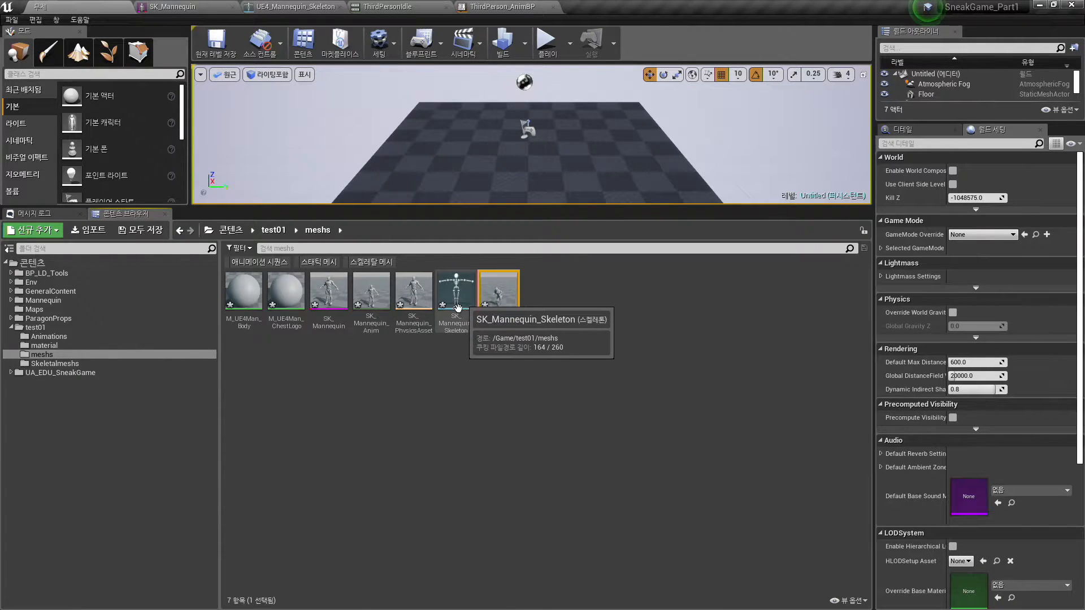
Open the imported ThirdPersonRun02 animation, view its running preview from another angle, and return to the level editor.
double_click(500, 287)
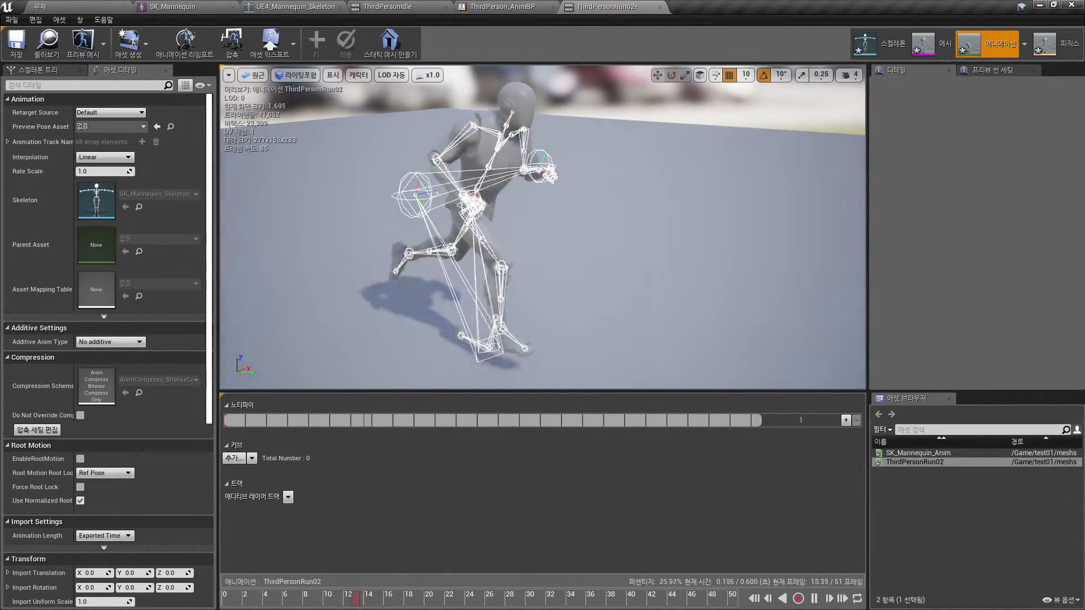
right_drag(636, 317, 594, 317)
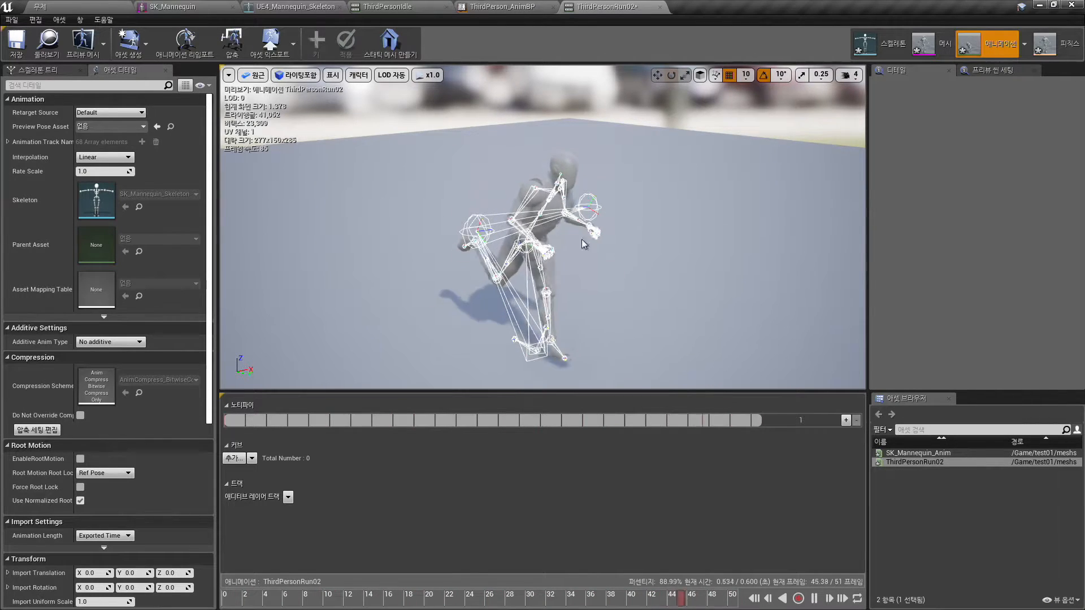
click(204, 5)
click(115, 6)
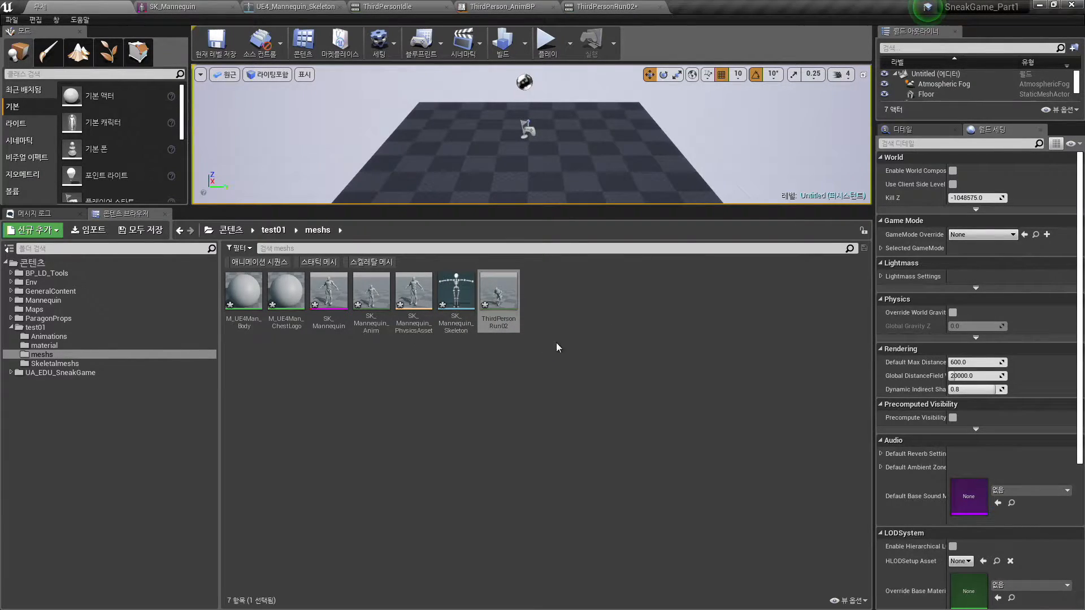
Switch to the slide show and advance to the slide about the animation editor.
key(super+Tab)
click(439, 299)
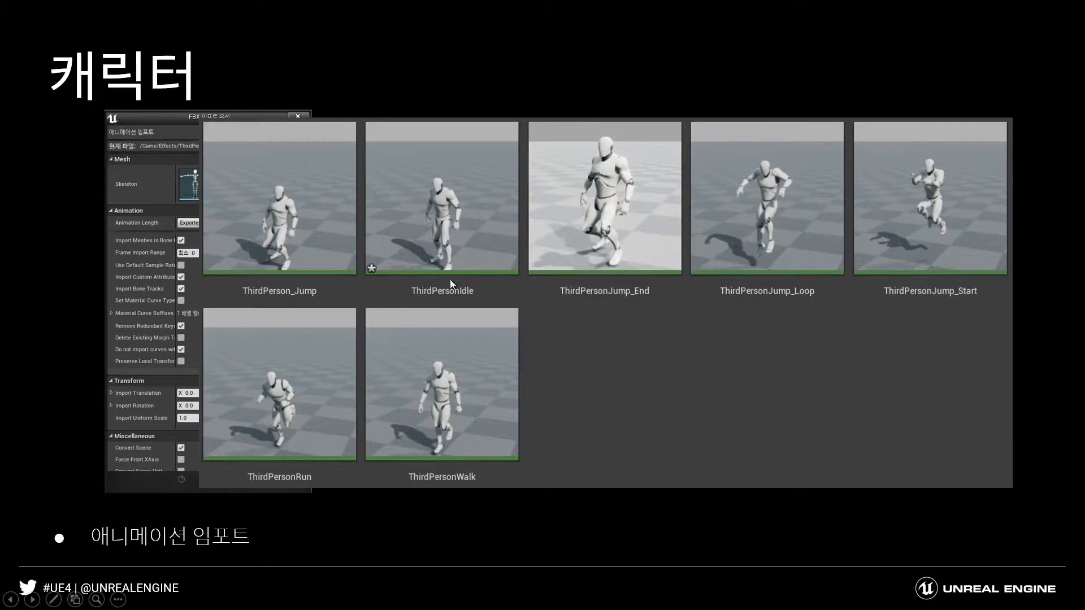
click(588, 303)
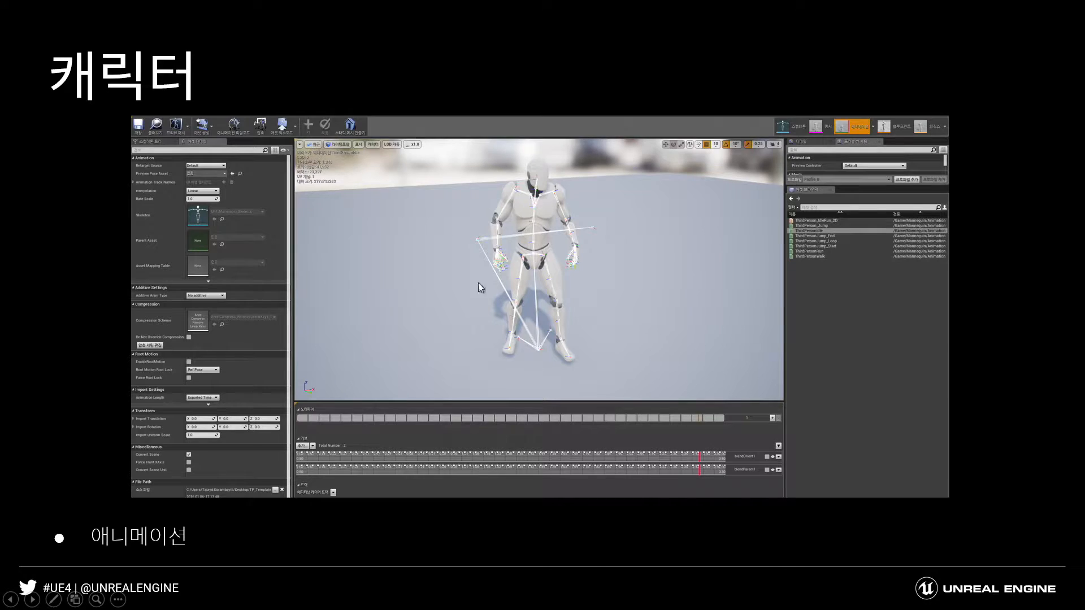
Switch back to the Unreal Editor and reopen the ThirdPersonRun02 animation.
key(super+Tab)
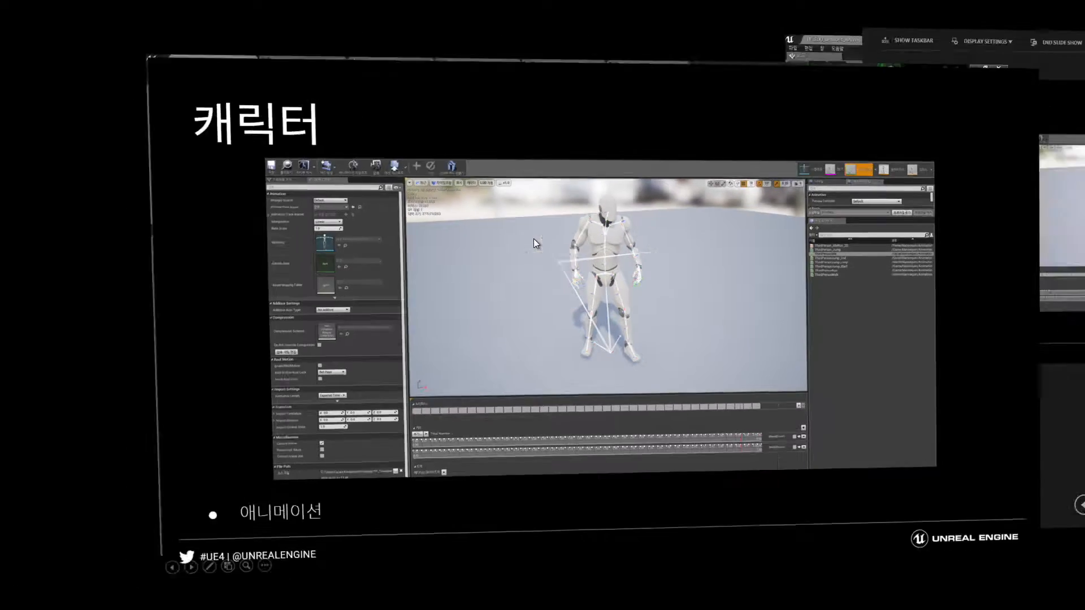
key(Tab)
click(480, 229)
double_click(497, 297)
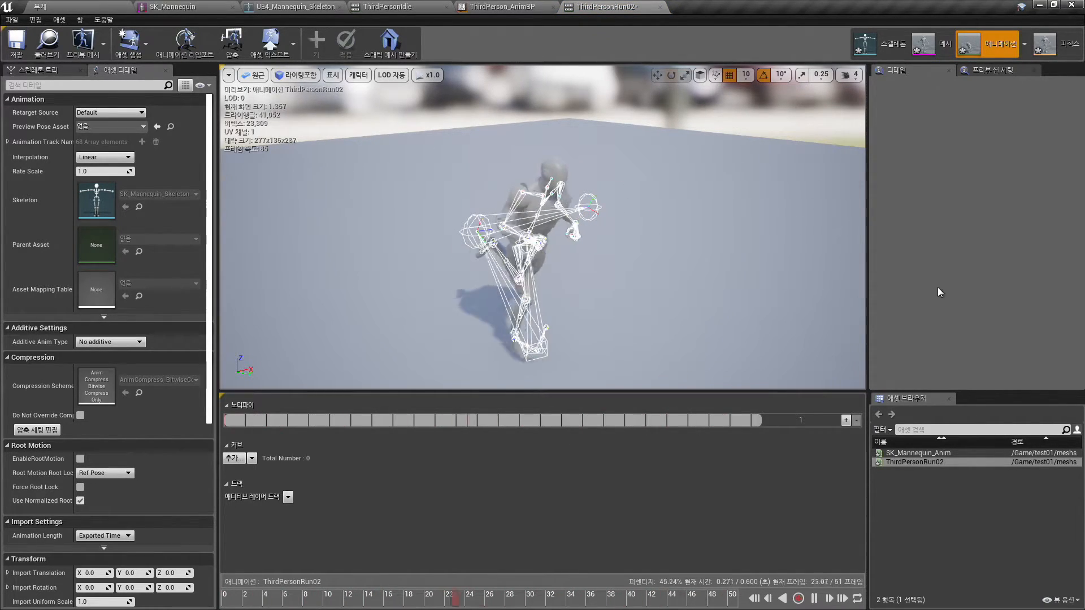
Enlarge the animation editor's asset browser and review the asset details of ThirdPersonRun02.
drag(993, 393, 993, 242)
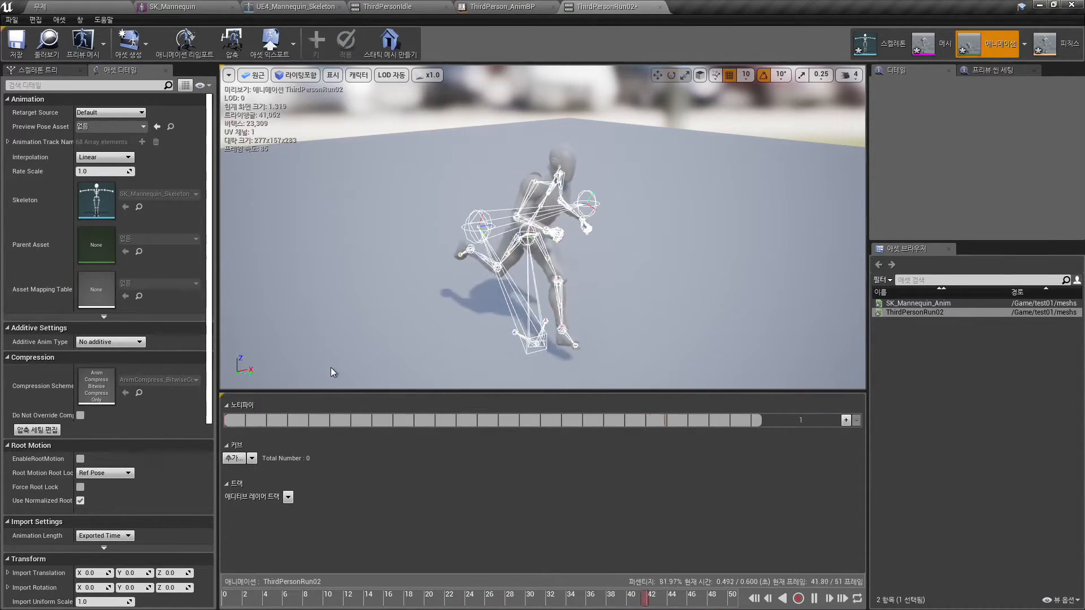
scroll(139, 336, down, 3)
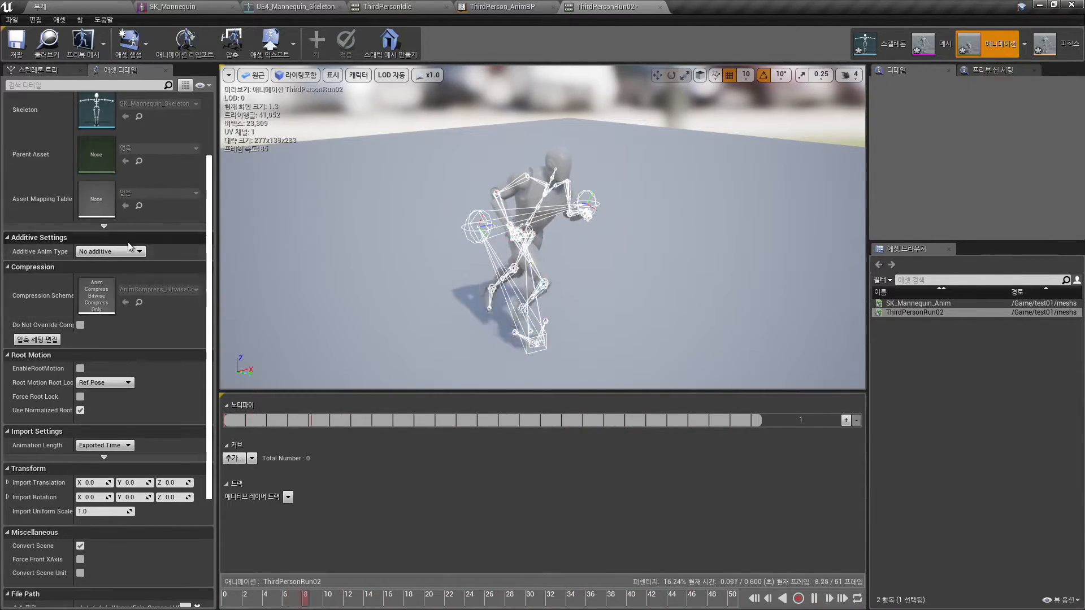
scroll(137, 357, up, 3)
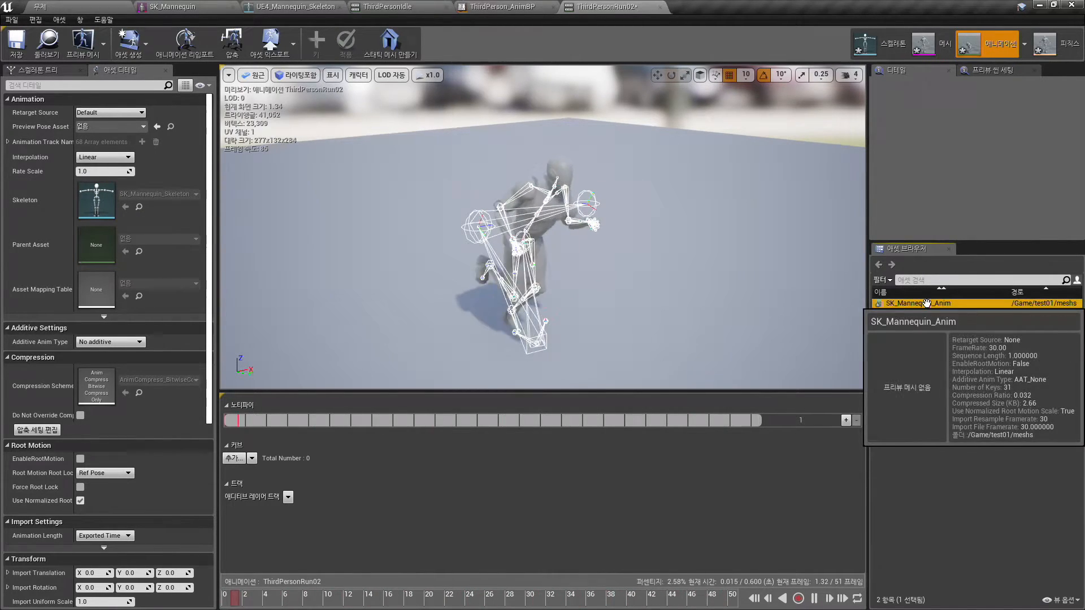
click(938, 312)
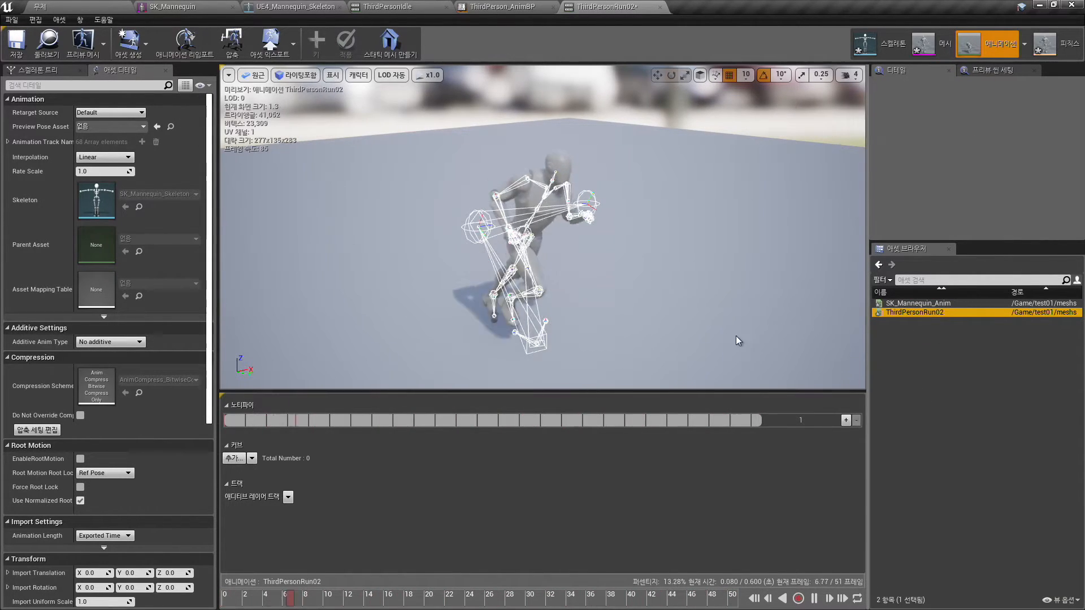
Inspect the lowerarm_l bone's details, deselect it, and show the preview scene settings.
click(557, 199)
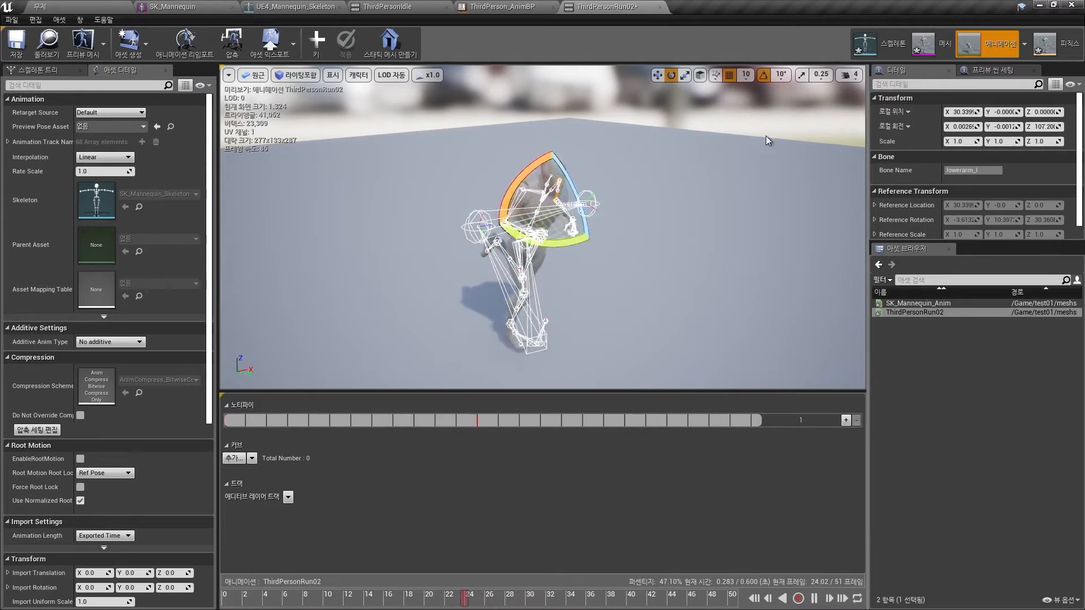
click(727, 155)
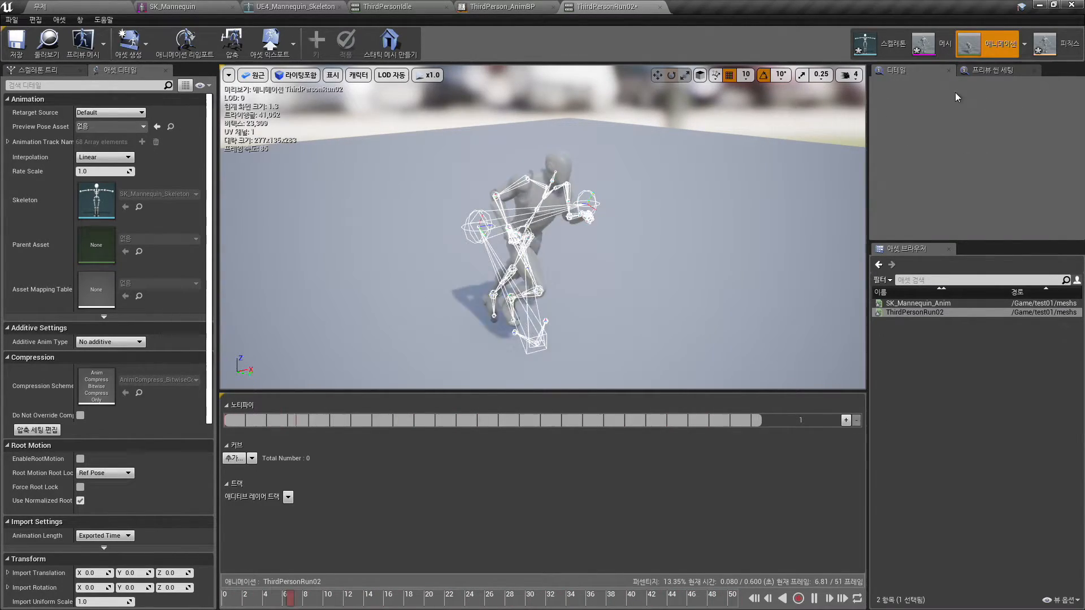
click(992, 70)
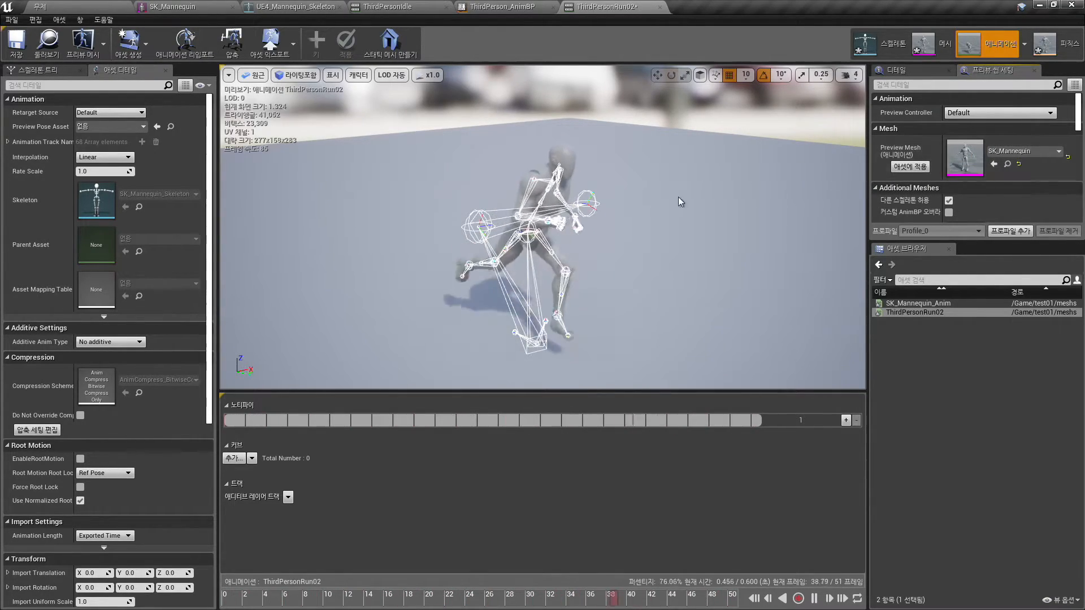
Advance the slide show to the blend space slide and return to the Unreal Editor.
key(super+Tab)
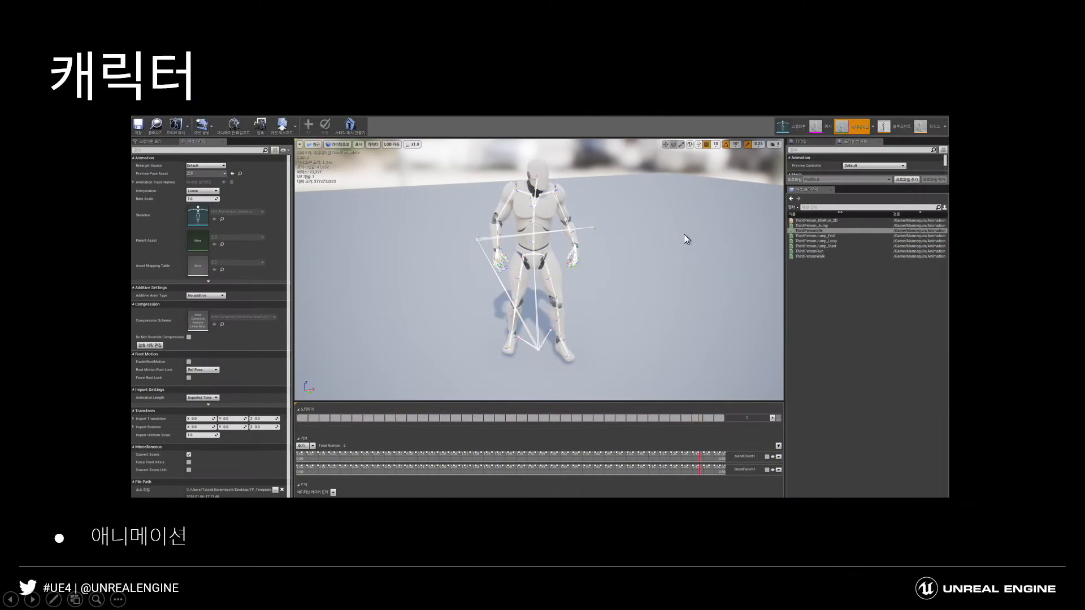
click(683, 235)
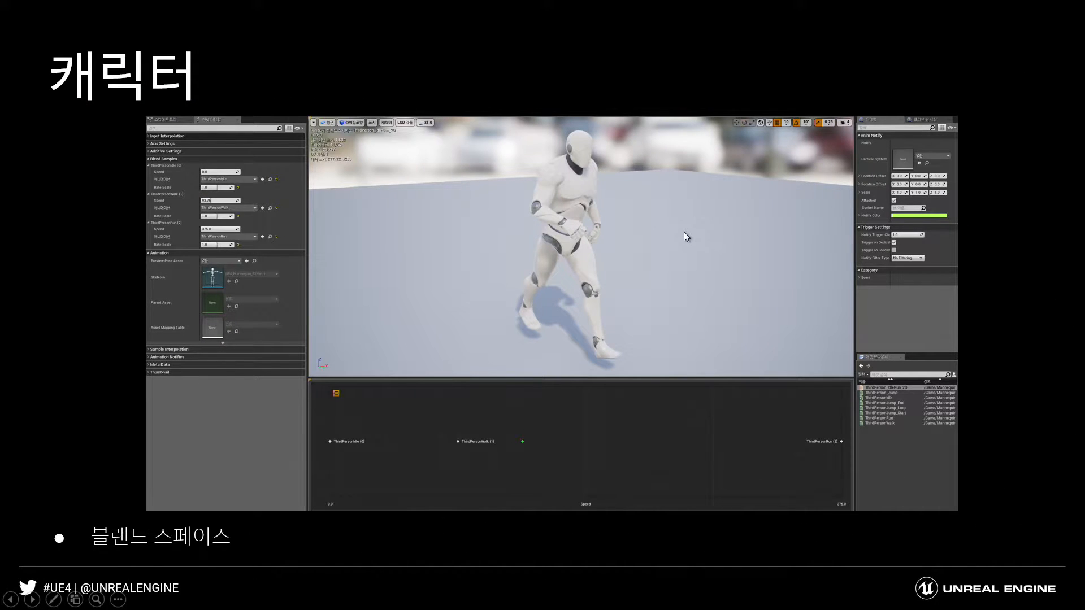
key(alt+Tab)
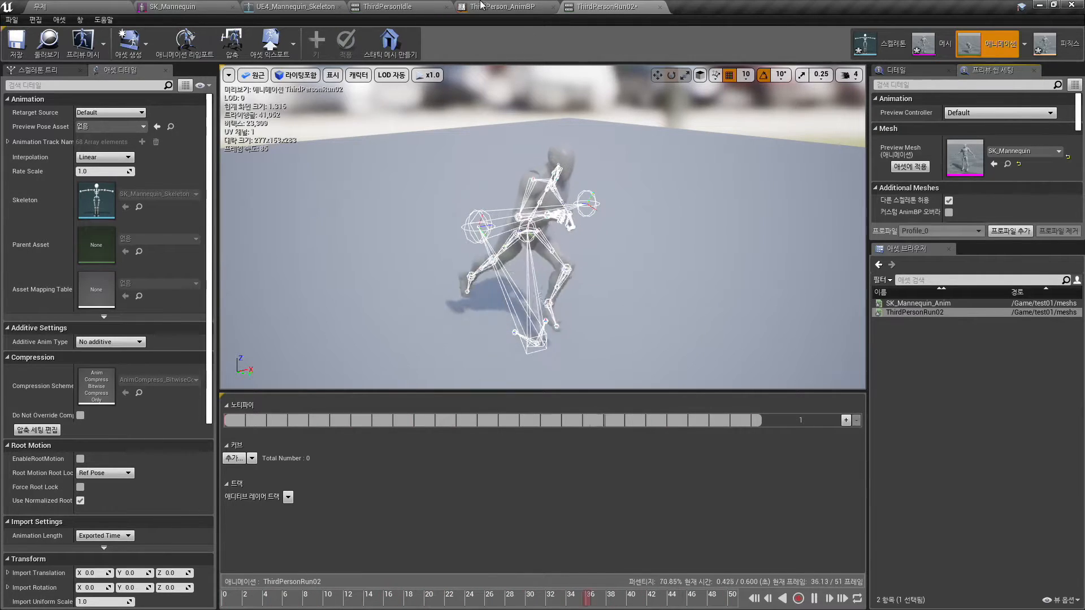
Close the ThirdPersonRun02 editor and view the ThirdPersonIdle animation preview from several angles.
click(660, 8)
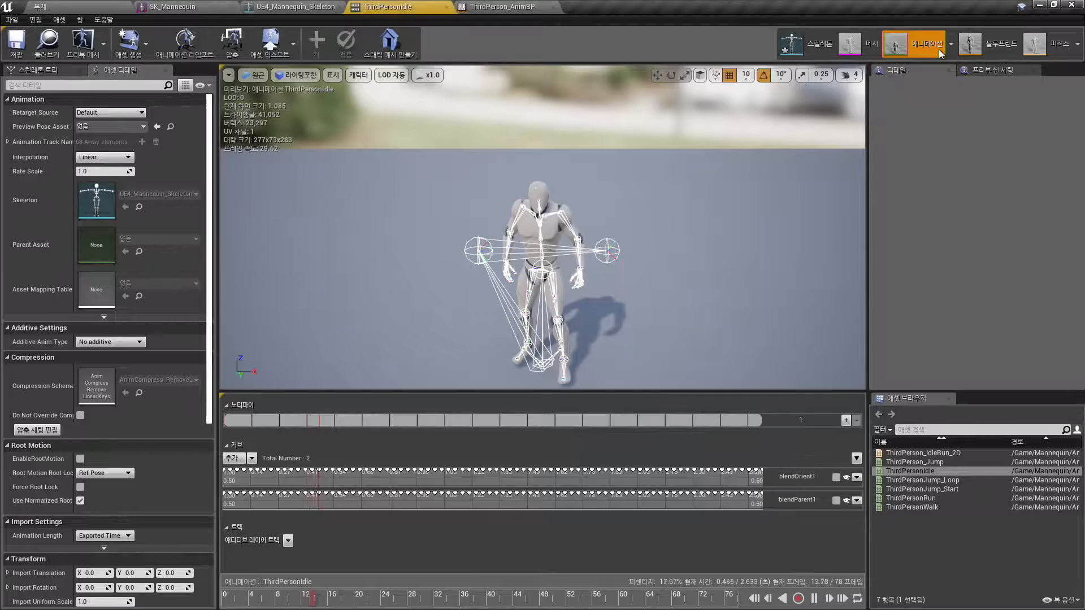
click(927, 43)
right_drag(705, 275, 633, 296)
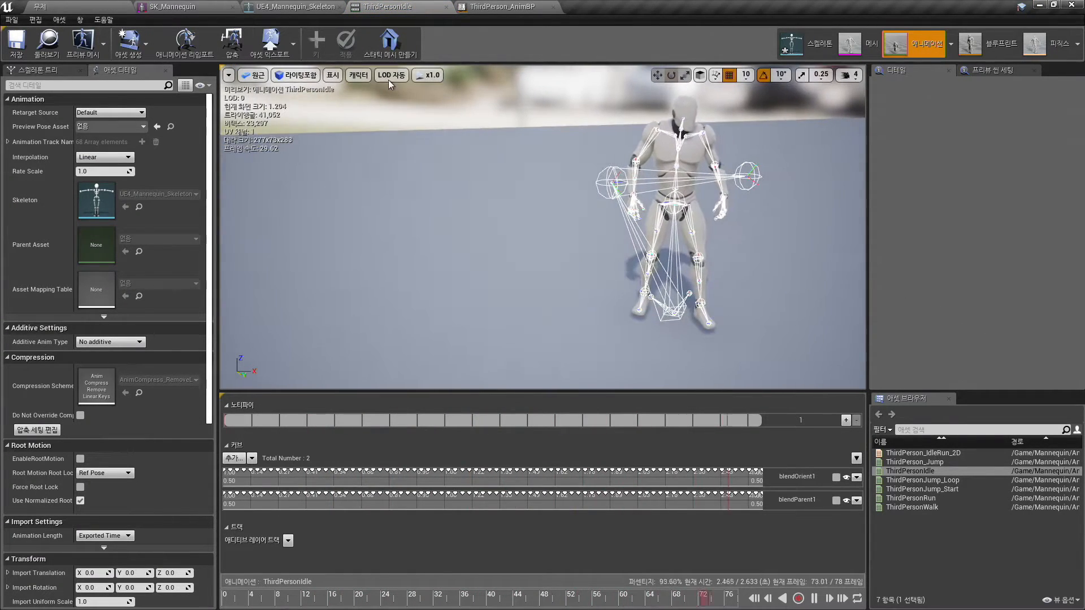
right_drag(429, 170, 486, 170)
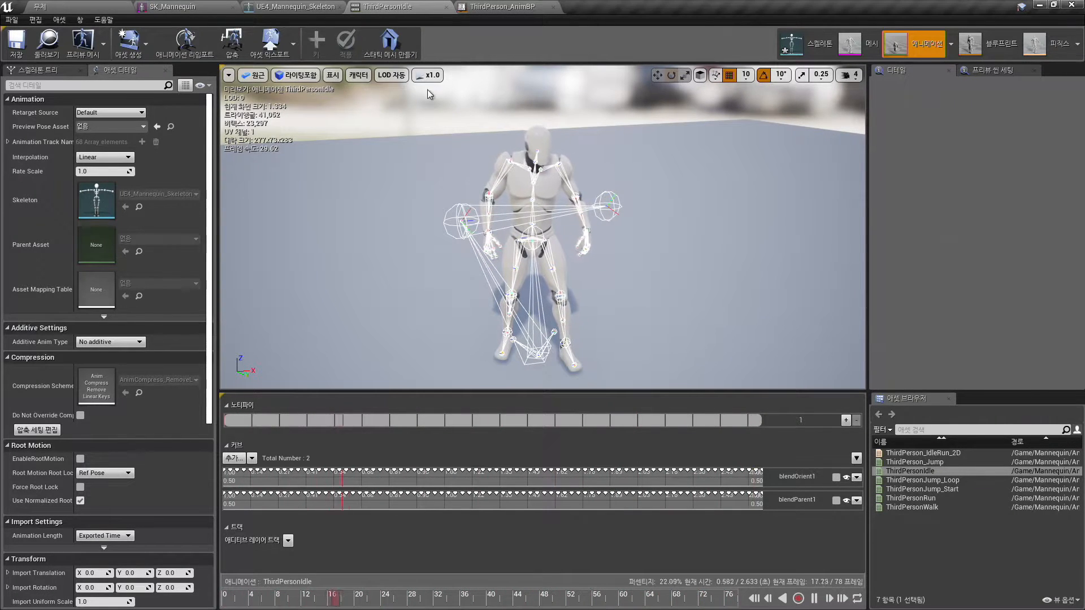
Set bone drawing to none in the ThirdPersonIdle preview and turn on socket display.
click(358, 75)
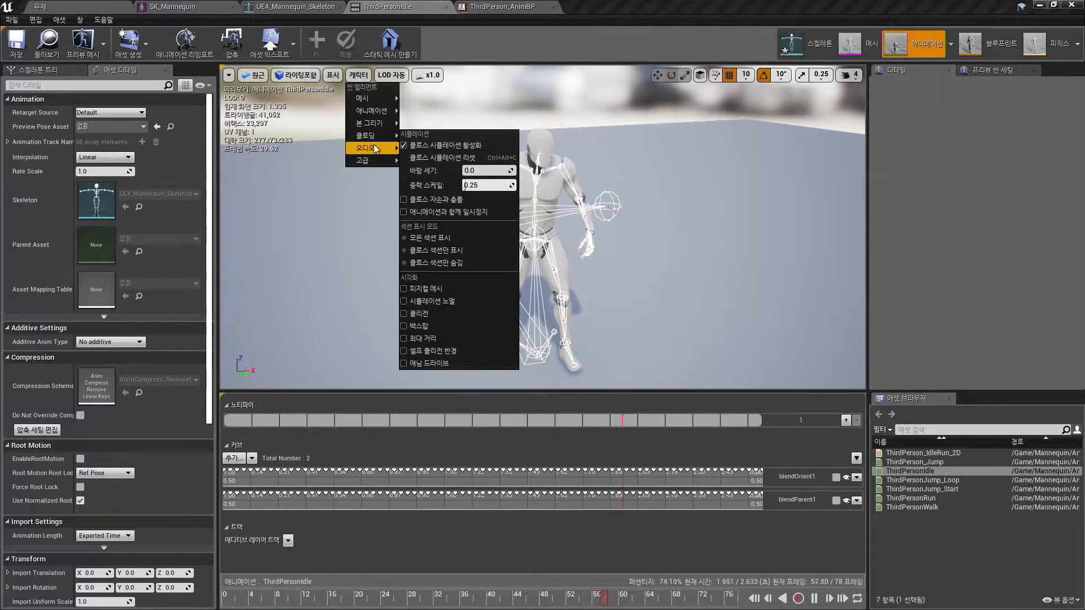
mouse_move(375, 124)
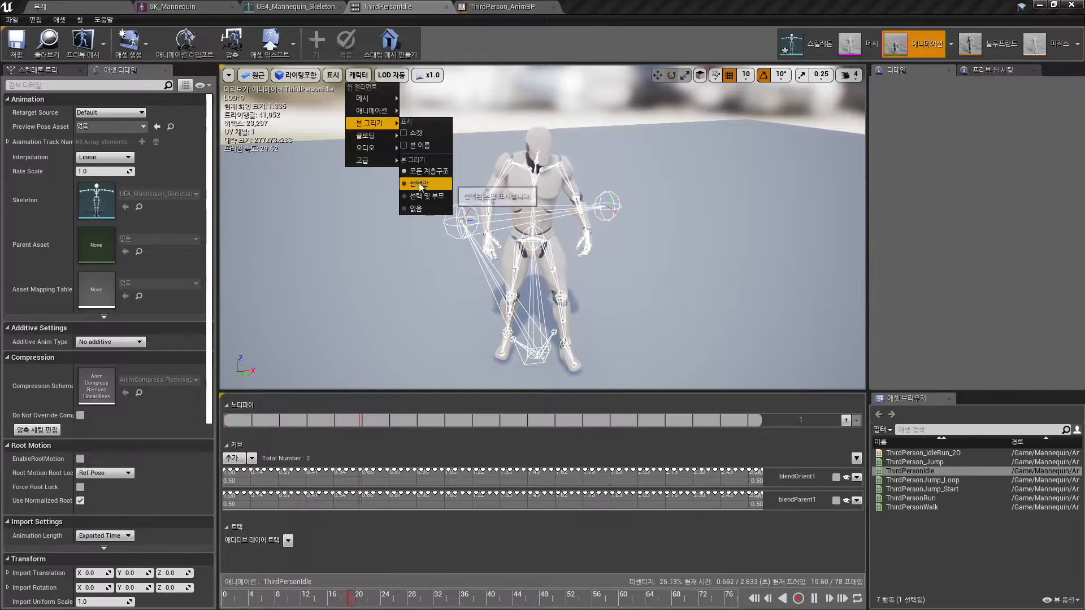
click(432, 210)
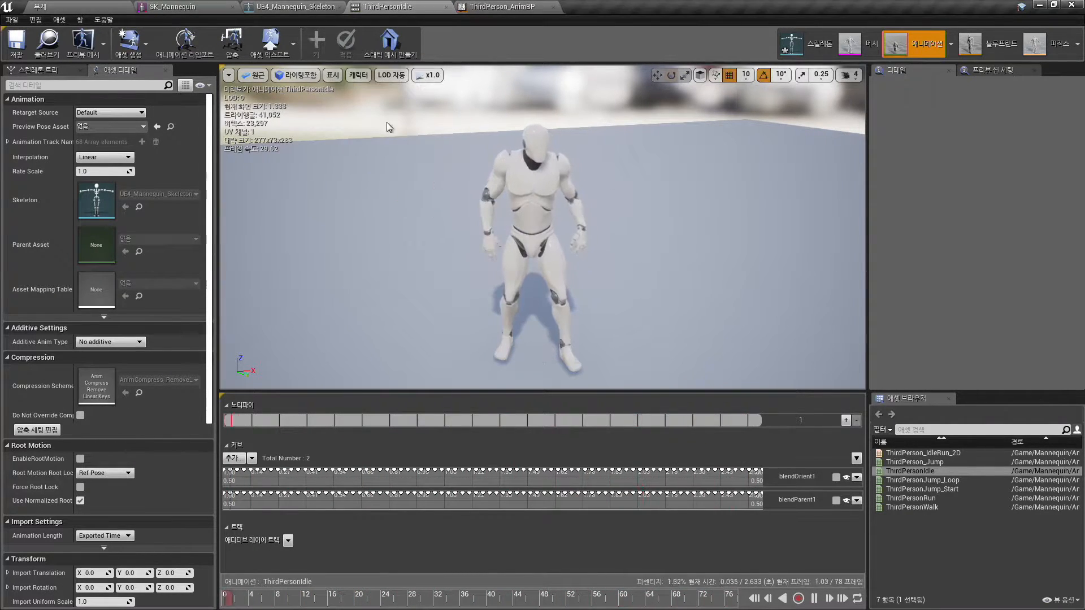
click(359, 82)
mouse_move(377, 138)
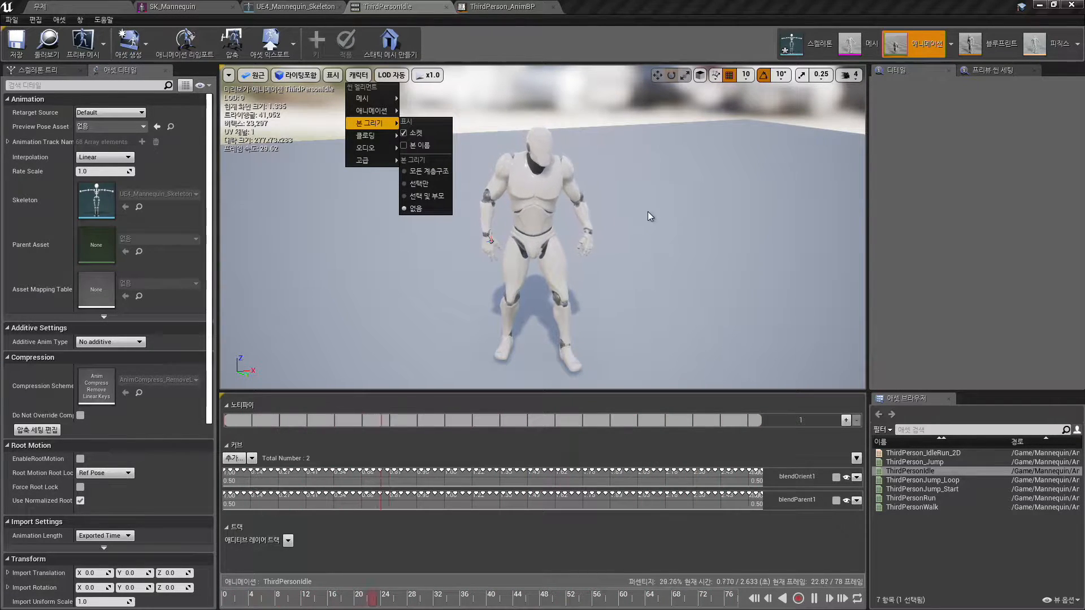
click(666, 240)
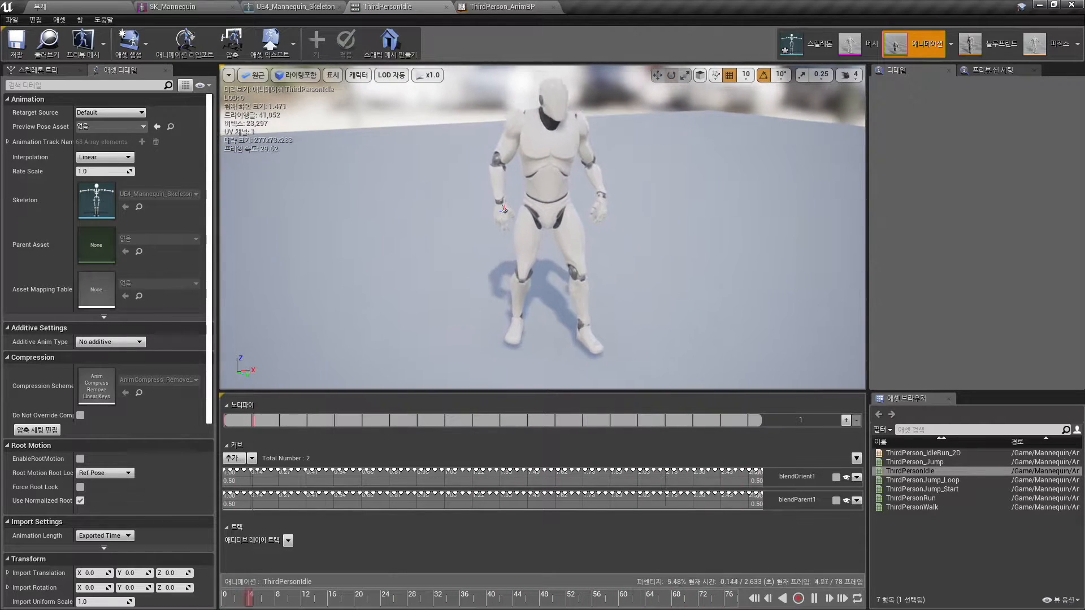
Open the ThirdPerson_IdleRun_2D blend space and locate its asset in the Mannequin/Animations content folder.
right_drag(711, 245, 700, 251)
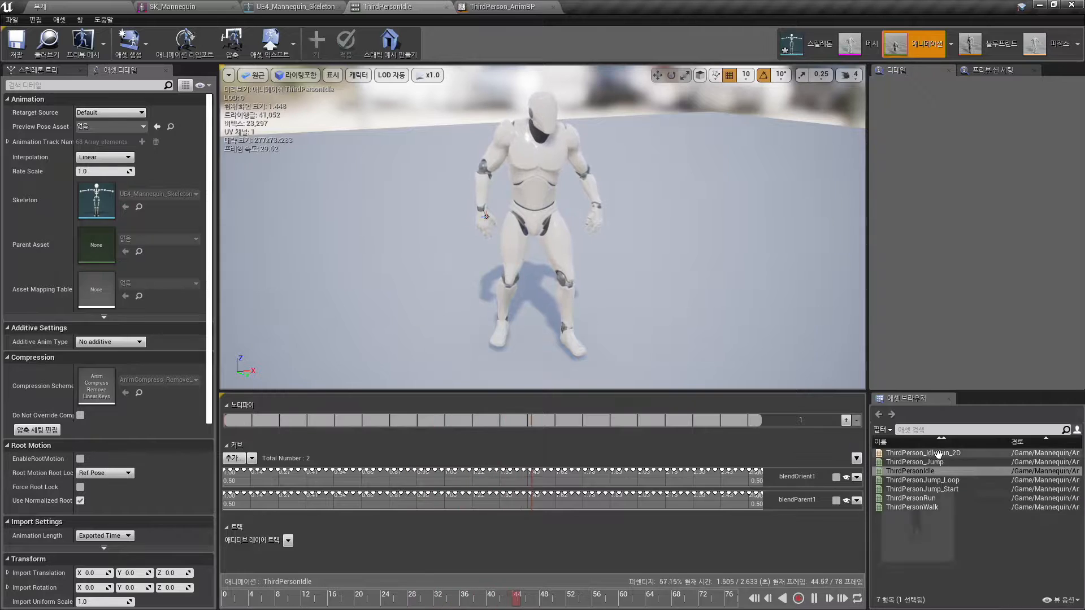
double_click(916, 452)
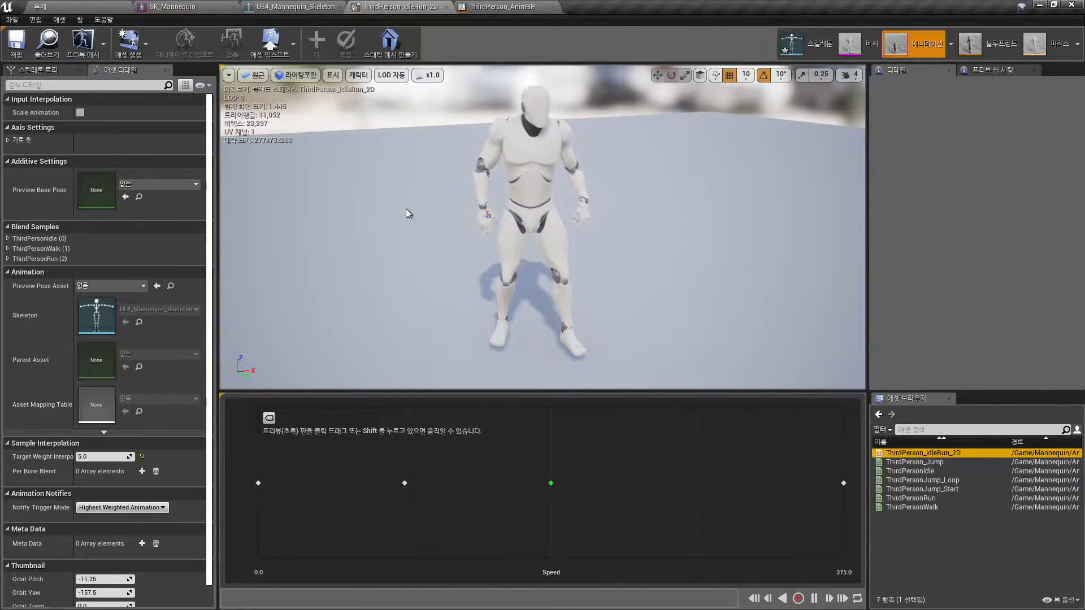
click(38, 45)
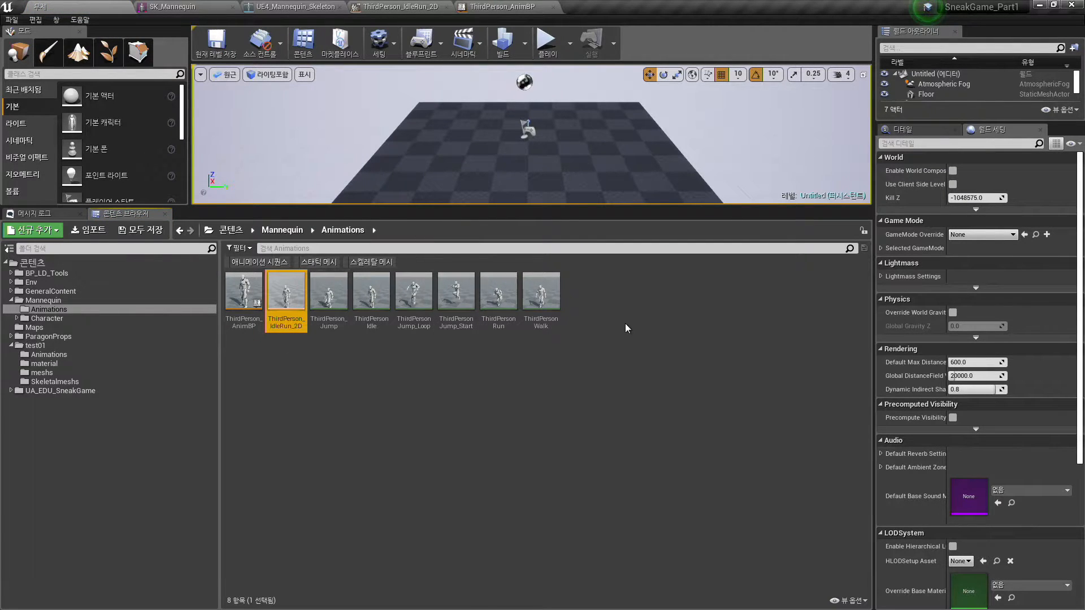
View the animation asset types that can be created in the Mannequin/Animations folder.
right_click(596, 290)
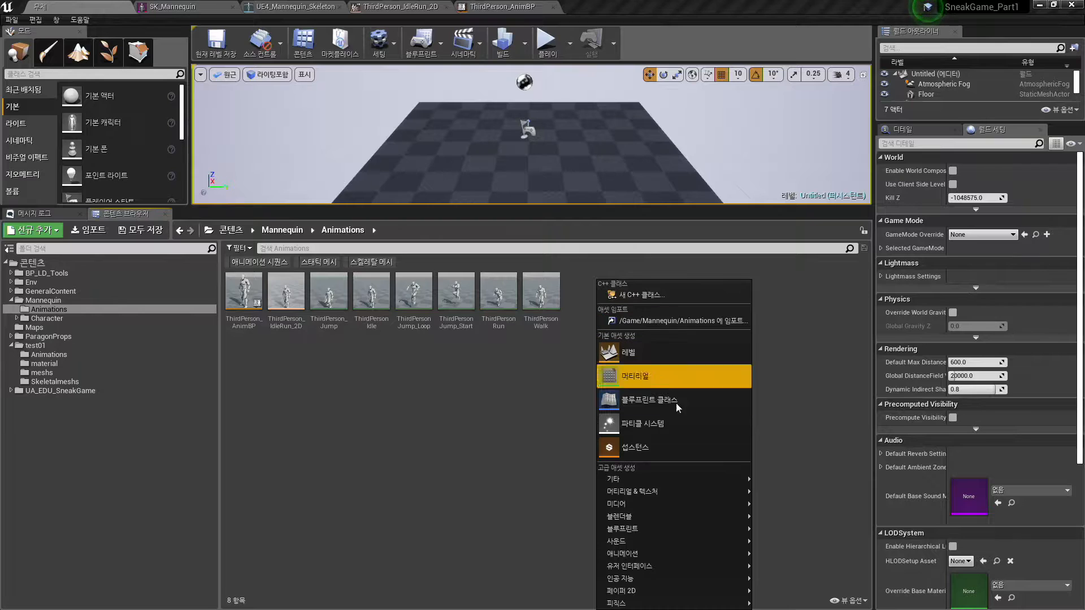
mouse_move(652, 550)
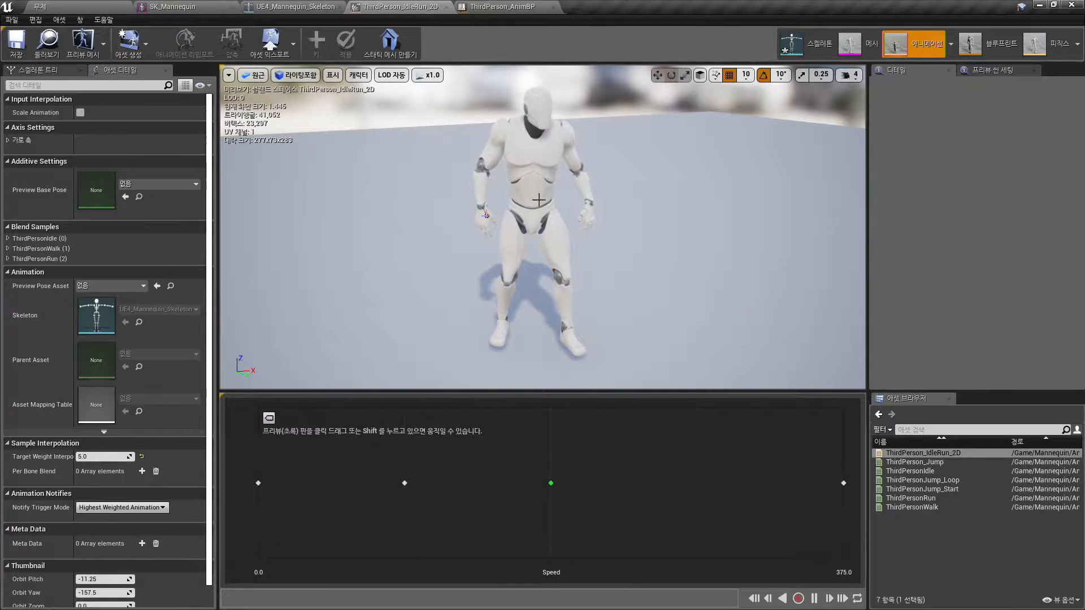
Enlarge the ThirdPerson_IdleRun_2D viewport and move the preview point along the Speed axis to compare the blended poses.
right_drag(539, 200, 635, 258)
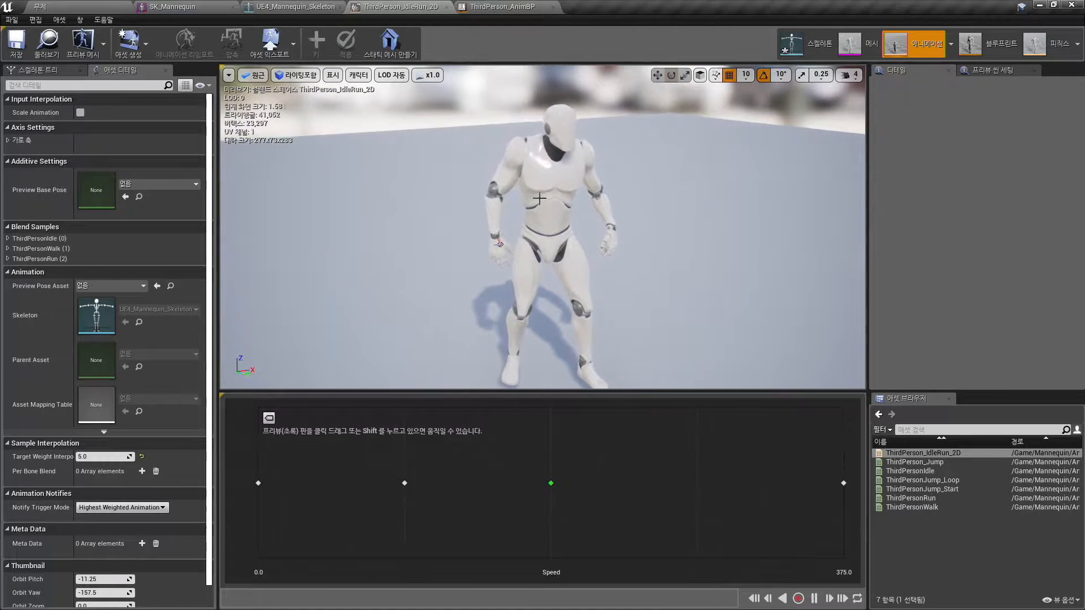
drag(659, 392, 656, 423)
drag(555, 499, 220, 496)
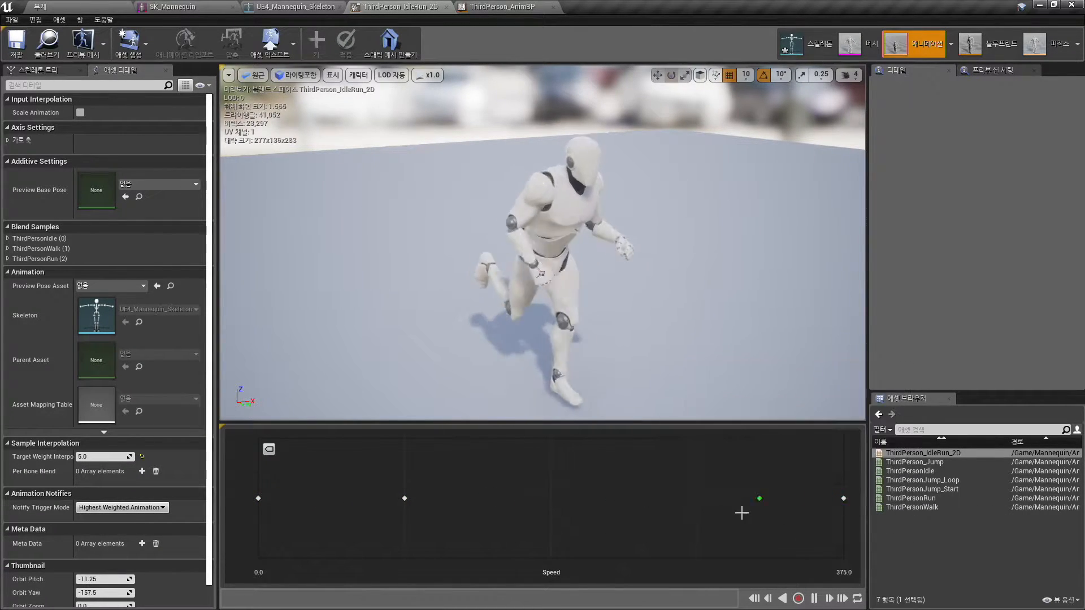
Show the sample names in the blend space graph and expand the horizontal axis settings.
click(269, 449)
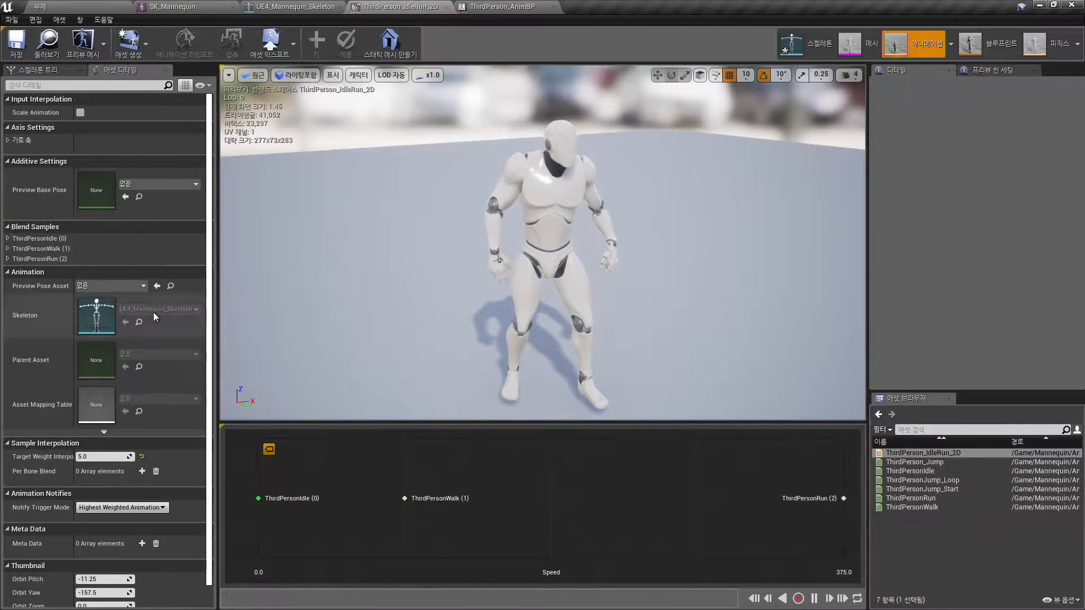
click(8, 140)
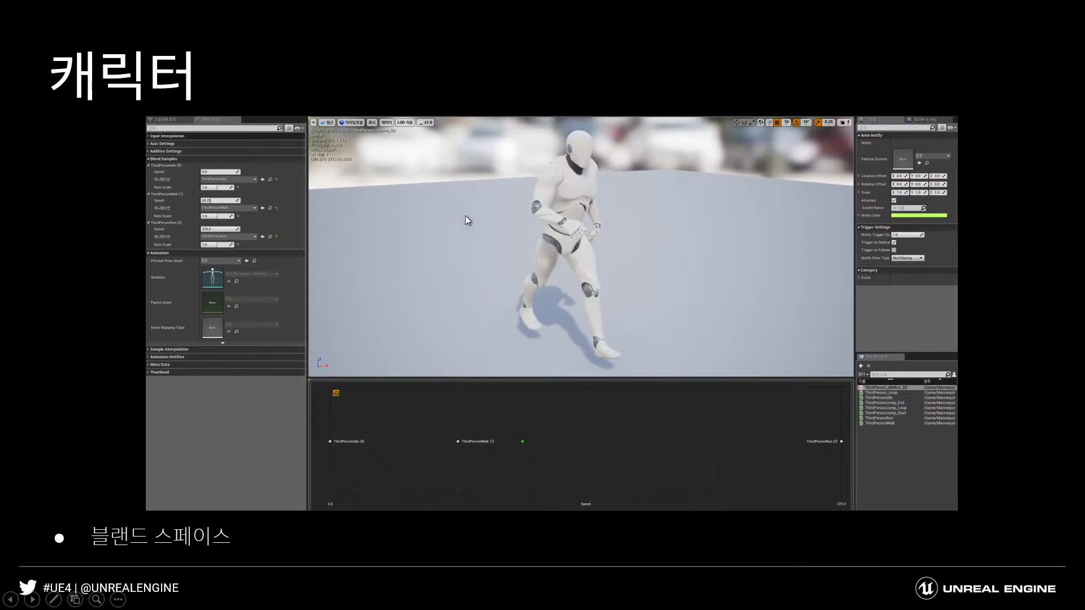
Advance the slide show to the anim montage slide and return to the Unreal Editor.
key(Right)
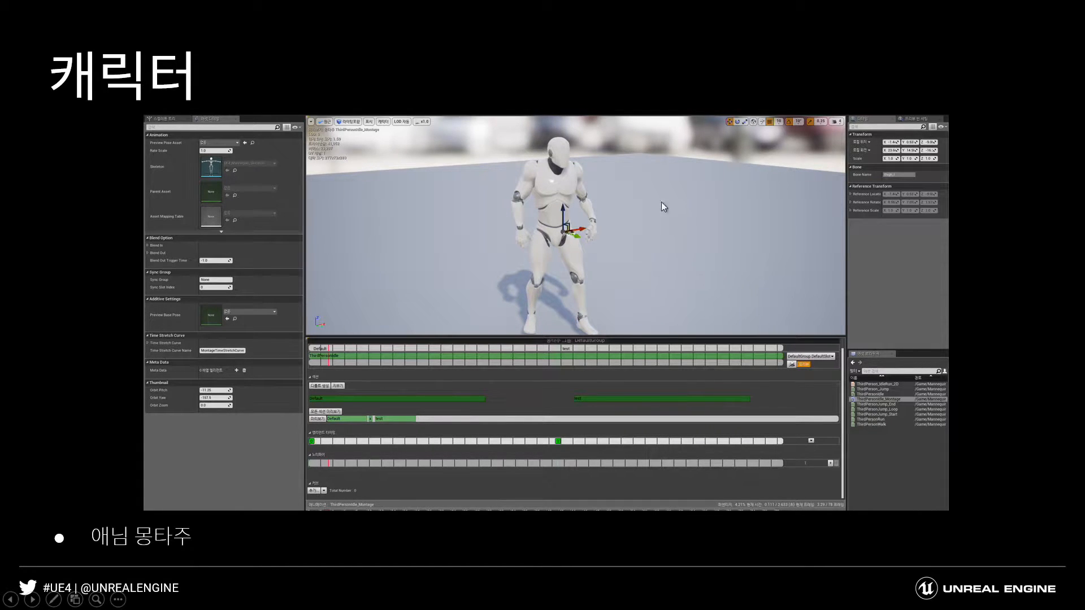
key(super+Tab)
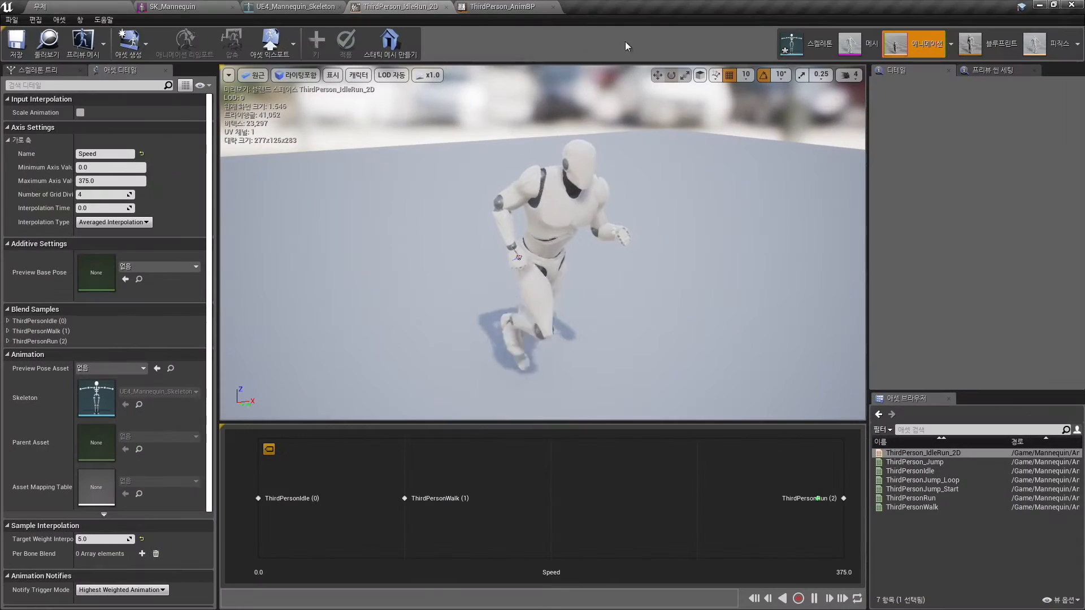
Create an anim montage from the ThirdPersonWalk animation in Mannequin/Animations and open it.
click(42, 7)
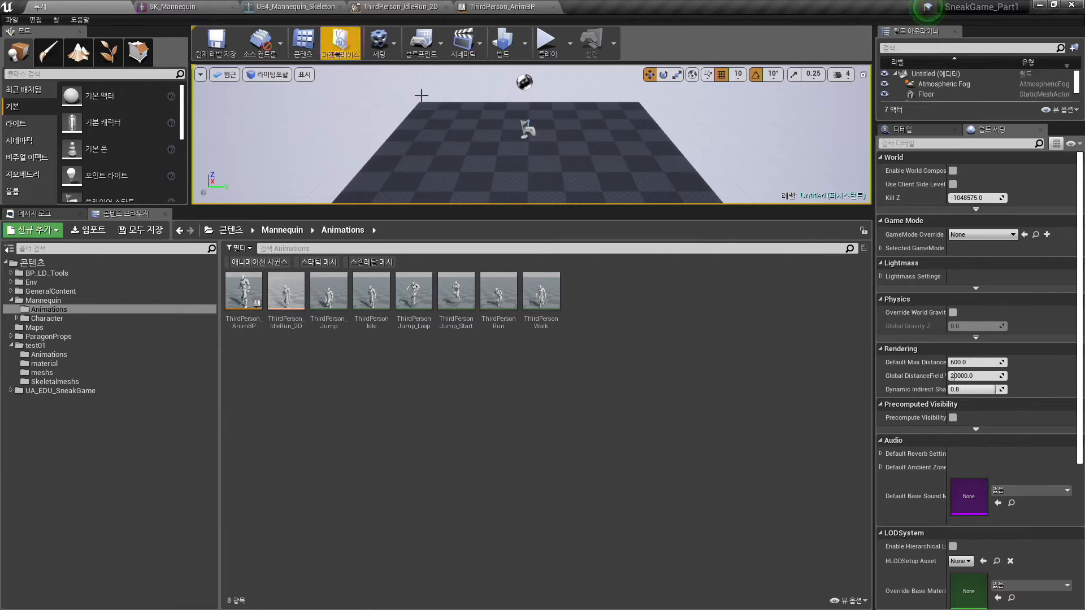
right_click(538, 289)
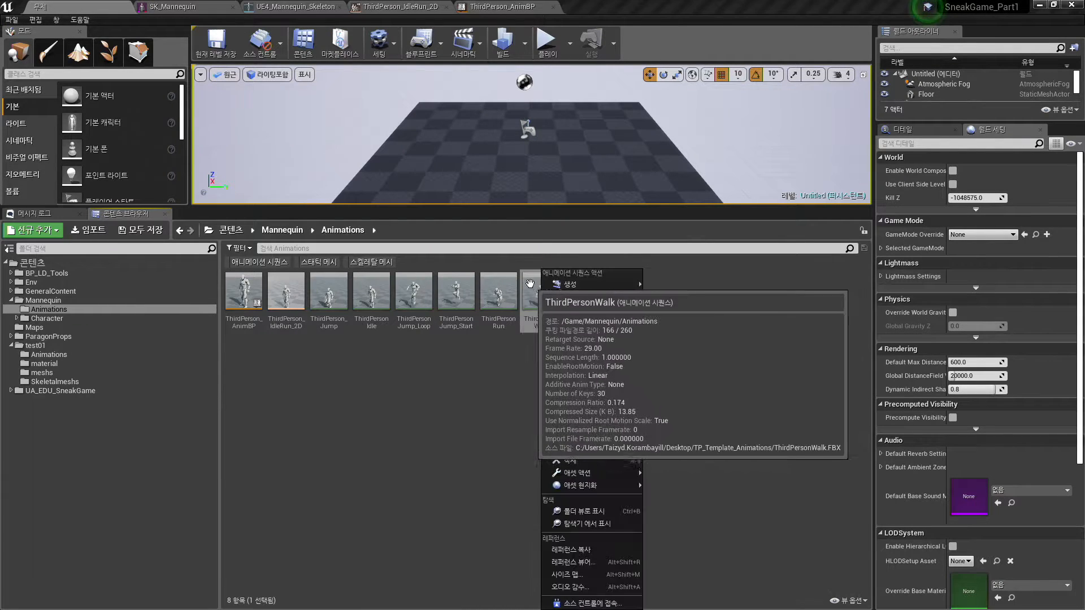
mouse_move(544, 285)
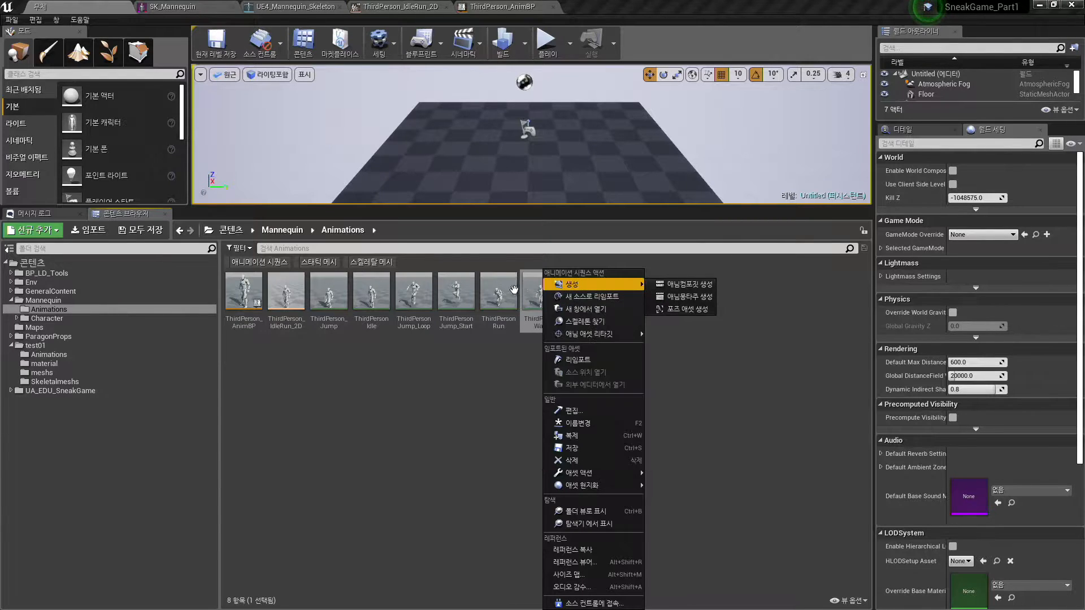
right_click(525, 291)
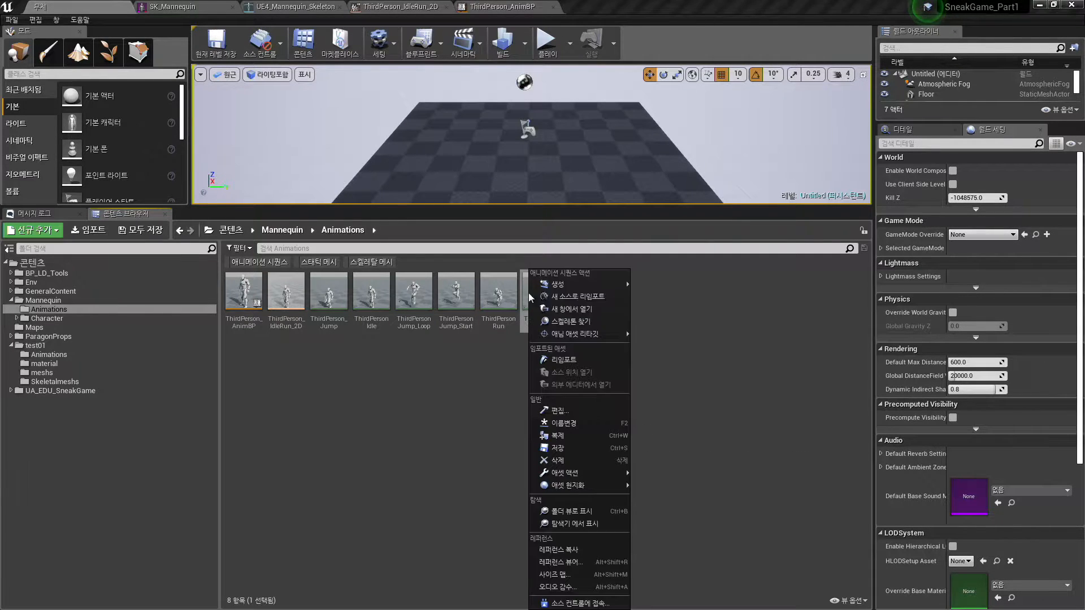
mouse_move(595, 288)
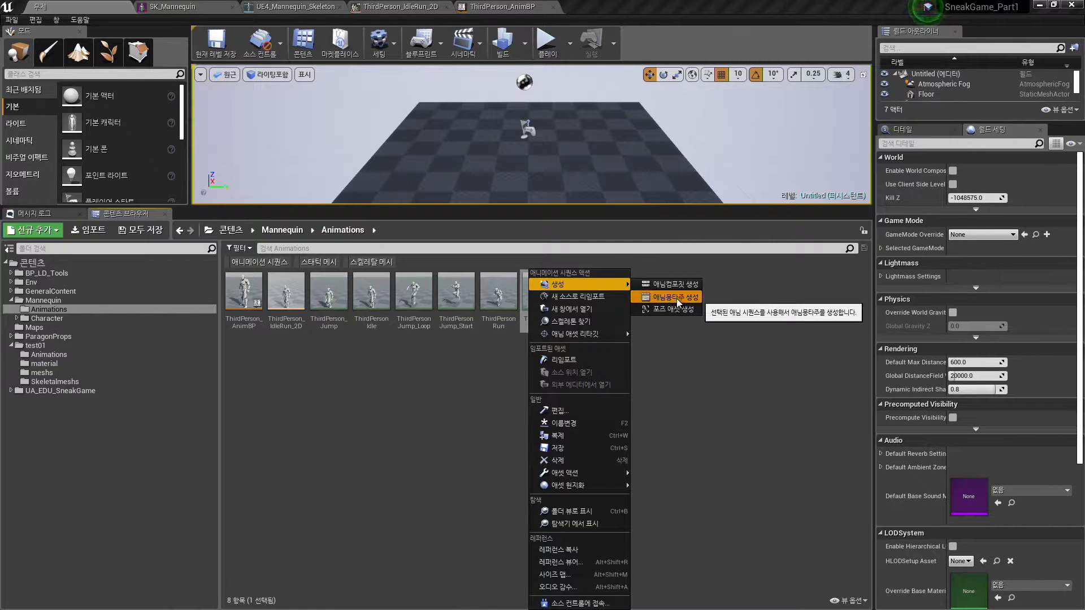
click(679, 297)
double_click(584, 296)
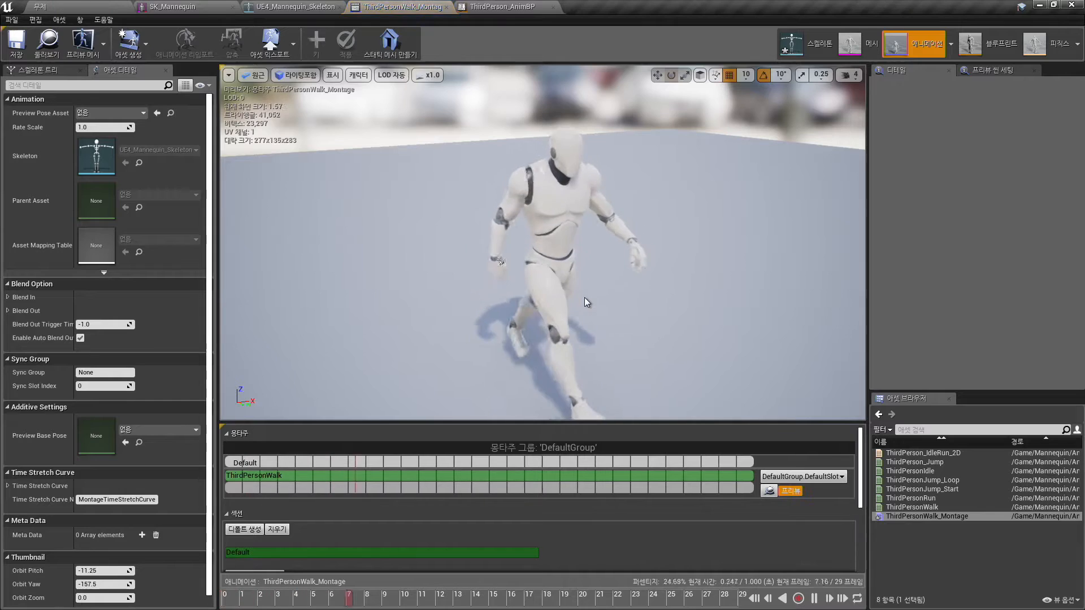
View the blend space and the ThirdPersonIdle animation for comparison, and reopen ThirdPersonWalk_Montage.
double_click(923, 453)
click(916, 470)
double_click(915, 471)
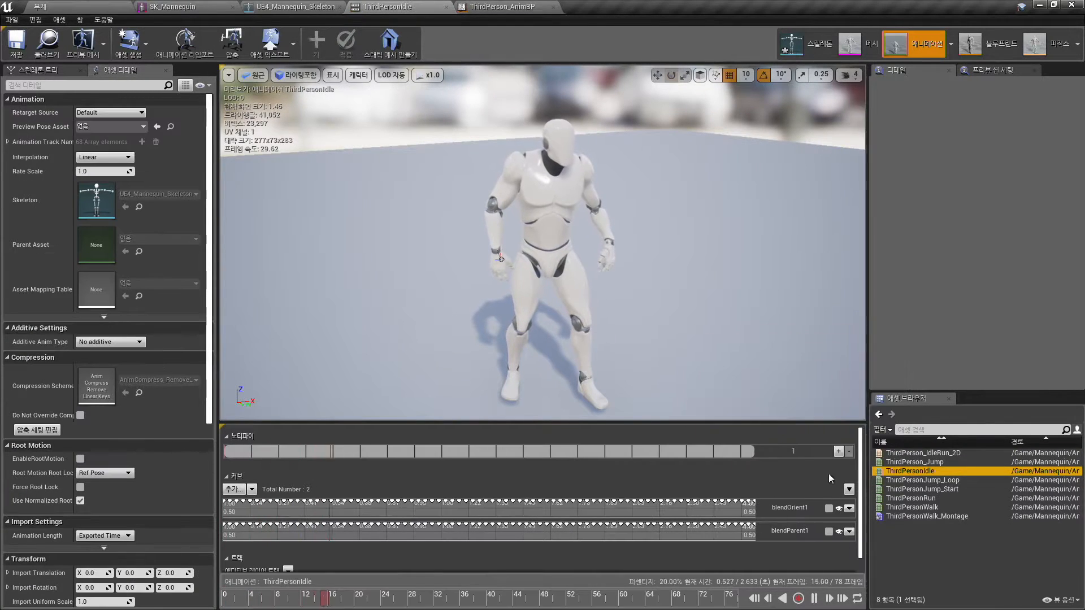
double_click(926, 516)
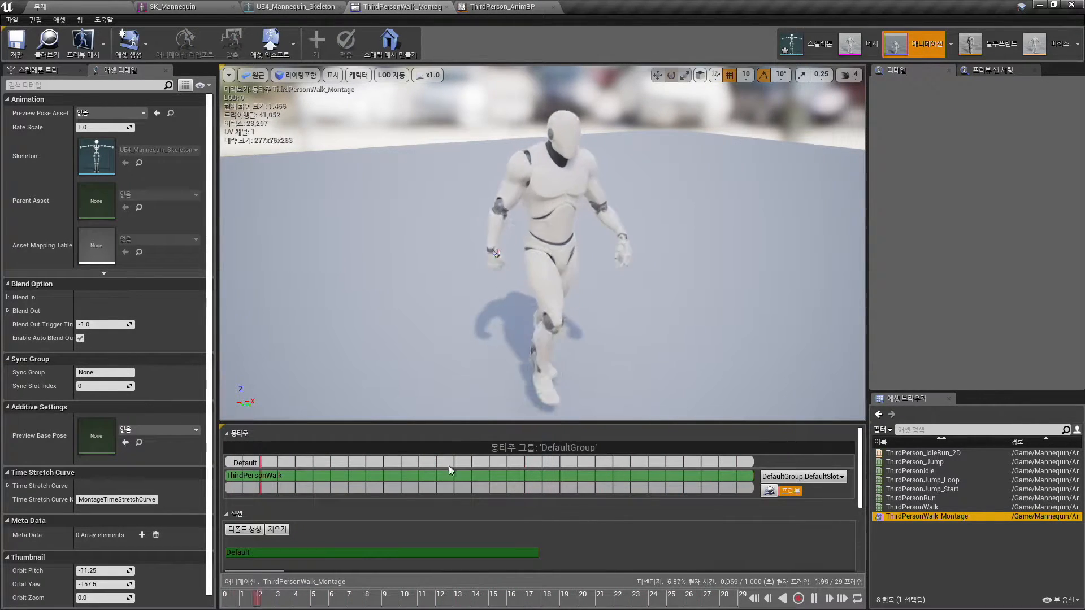
Add a new montage section named dfsdf to ThirdPersonWalk_Montage at about frame 8.
right_click(368, 468)
click(406, 482)
text(dfsdf)
key(Return)
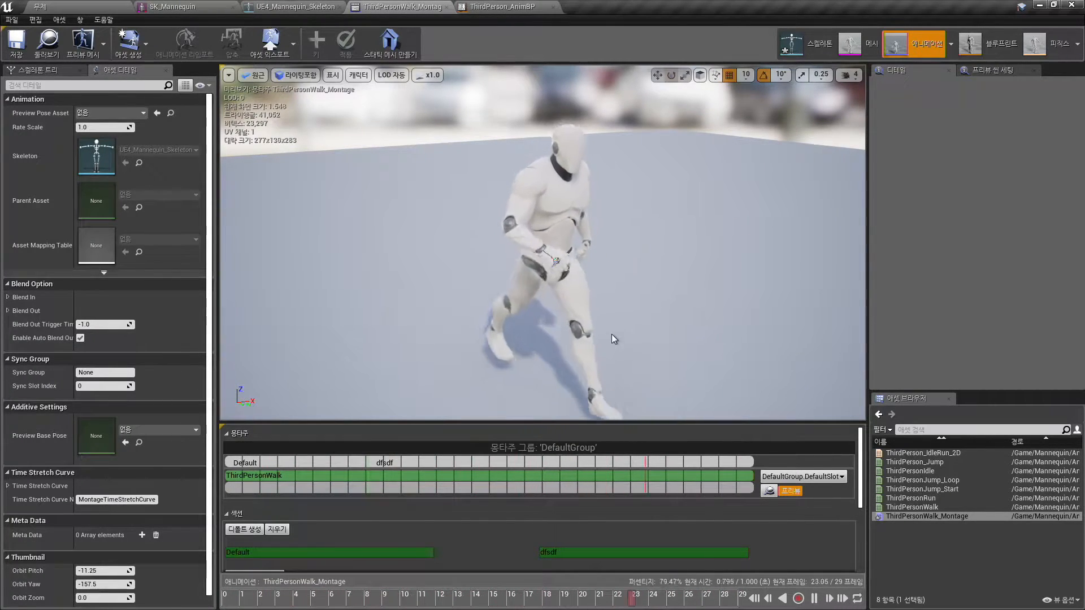
Scrub through the ThirdPersonWalk_Montage timeline to about frame 13 and view the section and slot options there.
drag(382, 600, 322, 601)
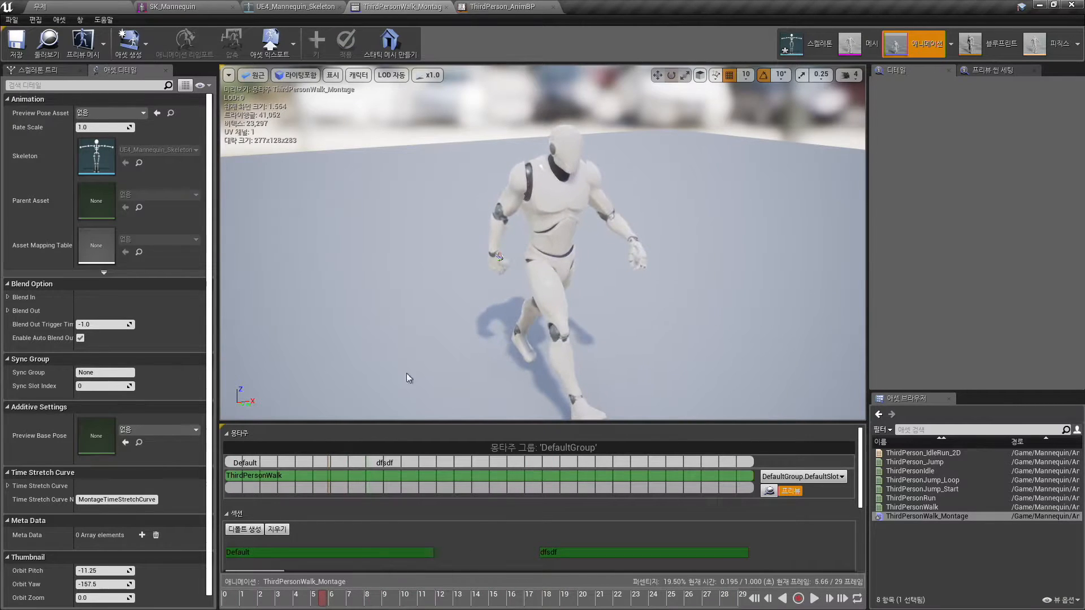
click(167, 5)
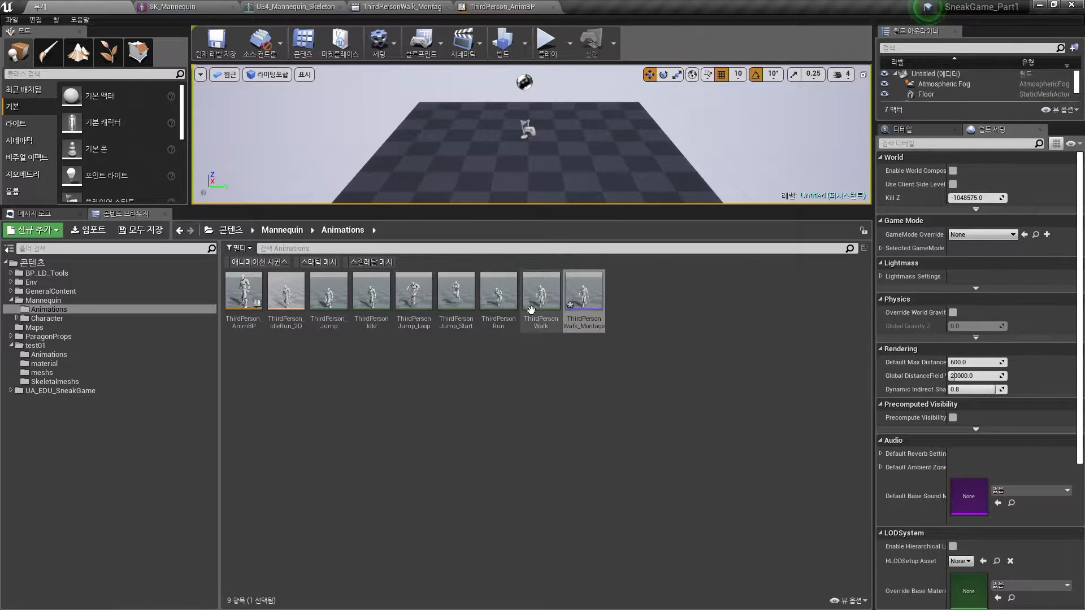
double_click(582, 286)
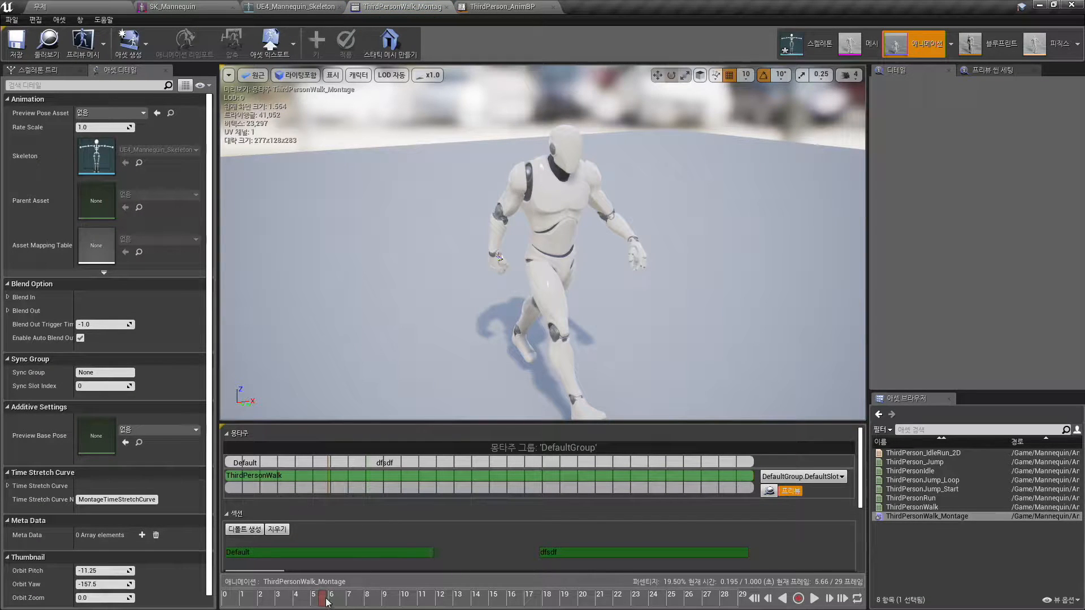
drag(326, 602, 458, 600)
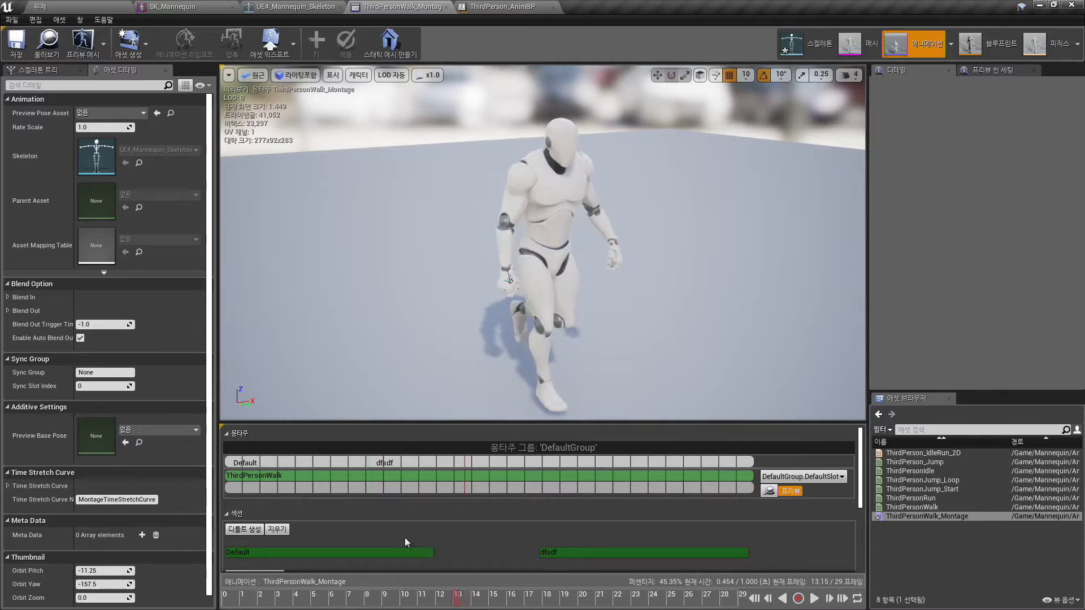
right_click(464, 460)
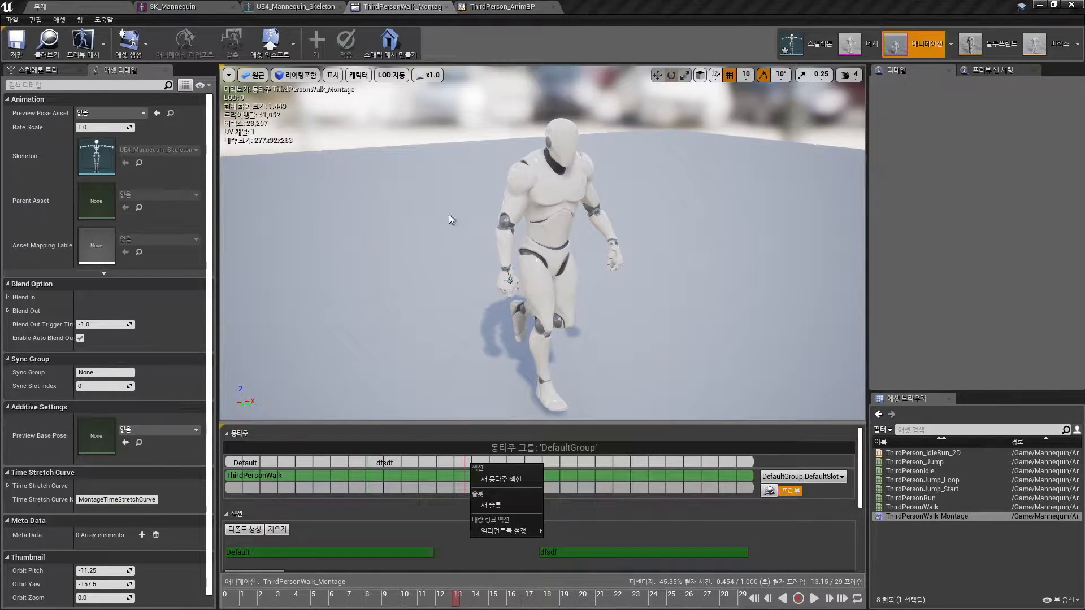
Advance the slide show to the notify slide and return to the Unreal Editor.
key(super+Tab)
click(486, 240)
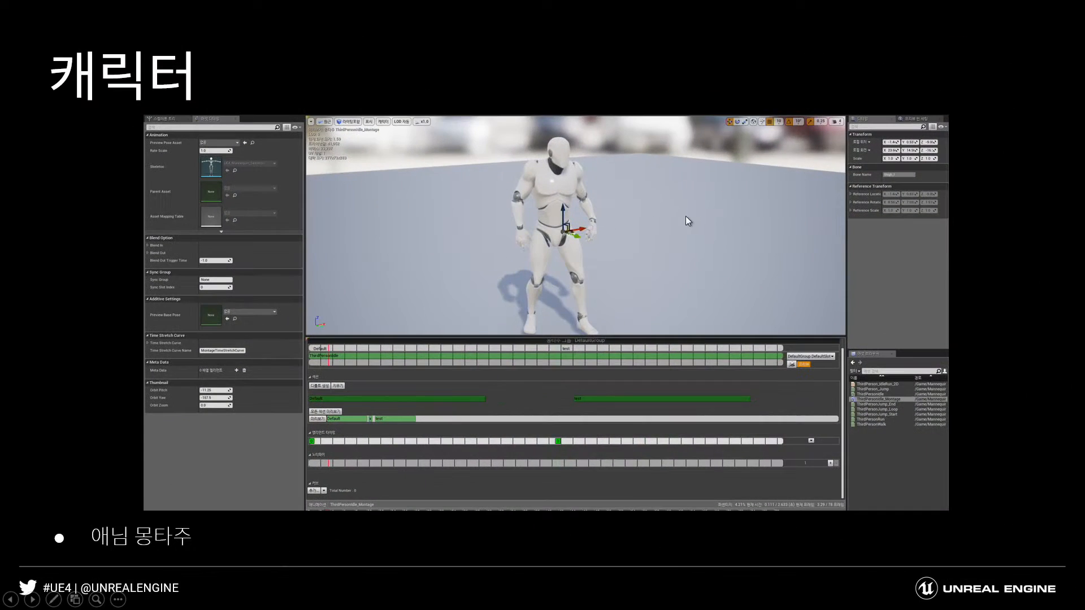
key(Right)
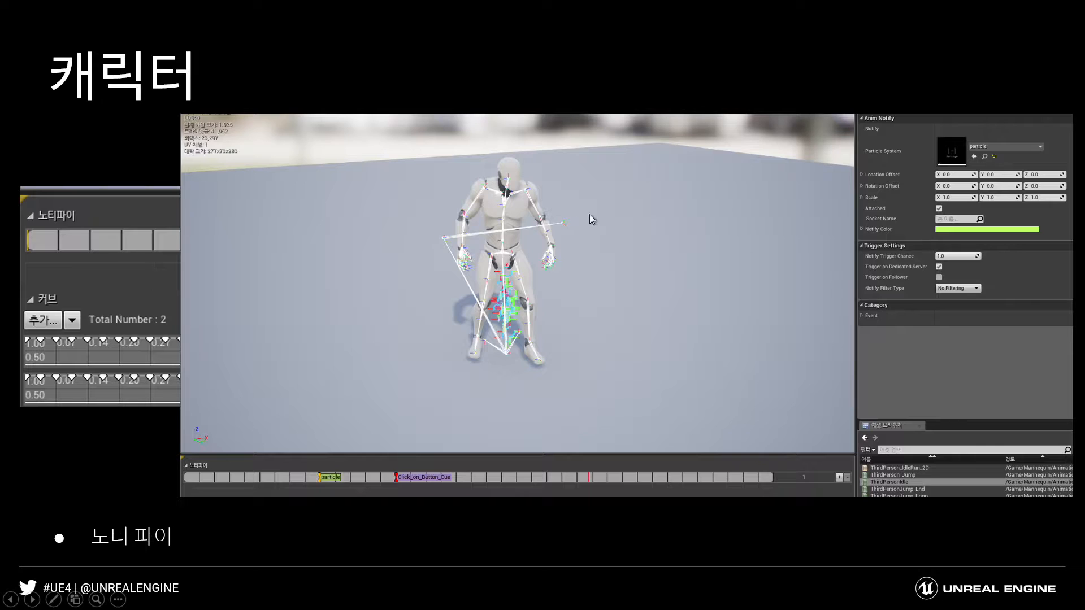
key(super+Tab)
click(534, 267)
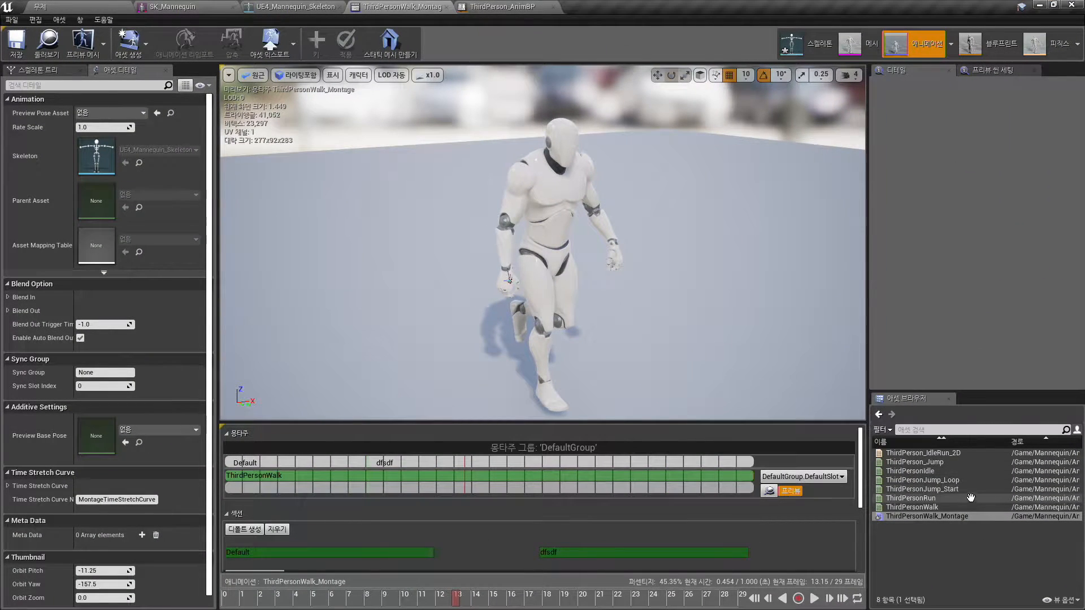
Open the ThirdPersonWalk animation and play it while viewing the character from another angle.
double_click(937, 507)
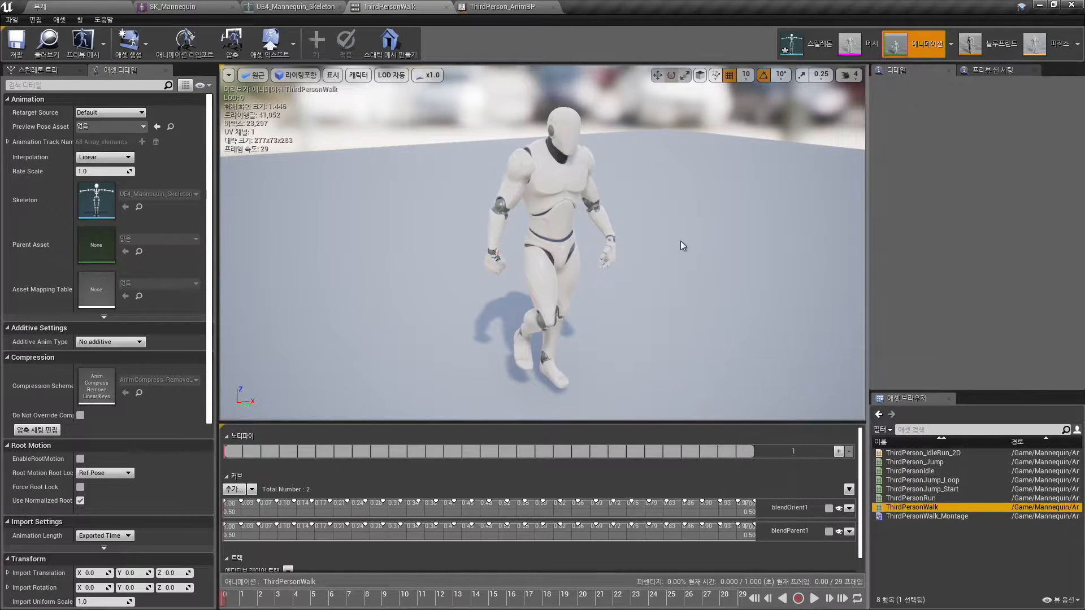
click(815, 599)
mouse_move(710, 243)
mouse_down()
mouse_move(695, 266)
mouse_move(706, 238)
mouse_up()
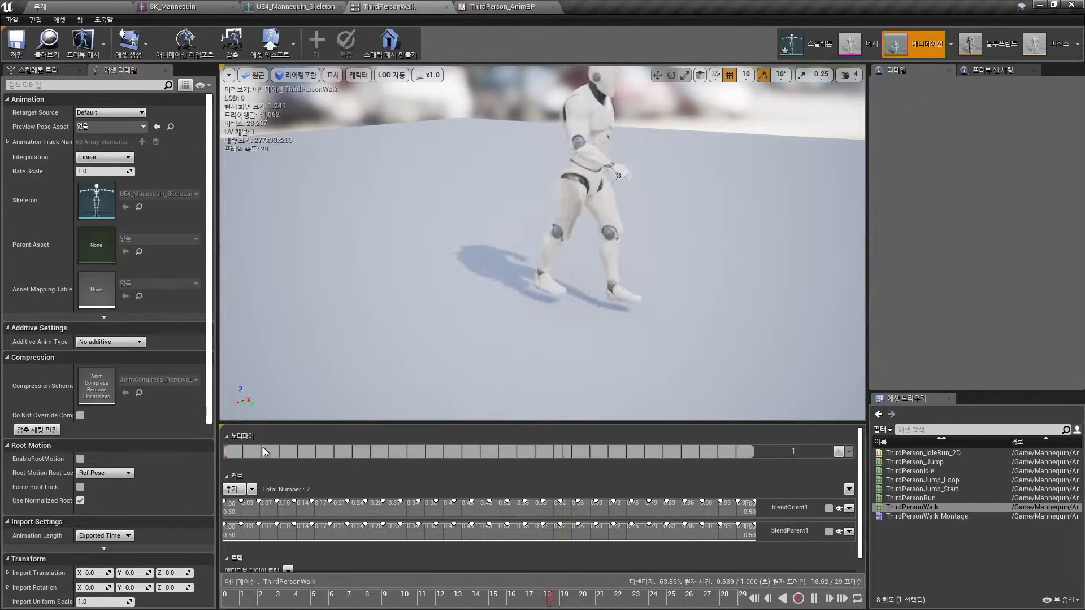
Add a Play Particle Effect notify at about frame 10 of the ThirdPersonWalk animation.
drag(384, 600, 387, 567)
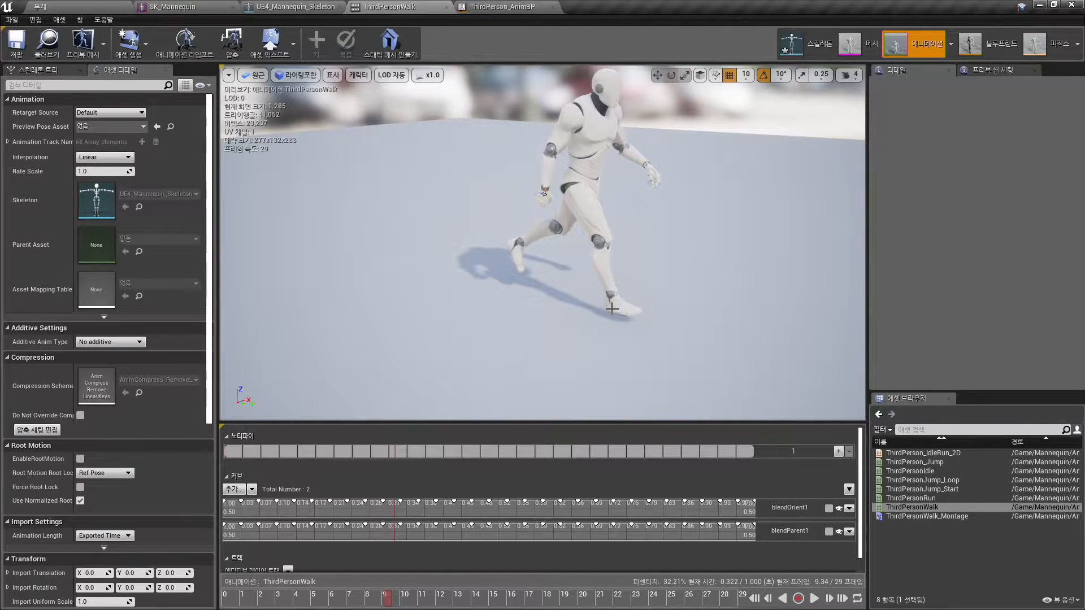
mouse_move(394, 602)
mouse_down()
mouse_move(316, 602)
mouse_move(405, 602)
mouse_up()
right_click(411, 452)
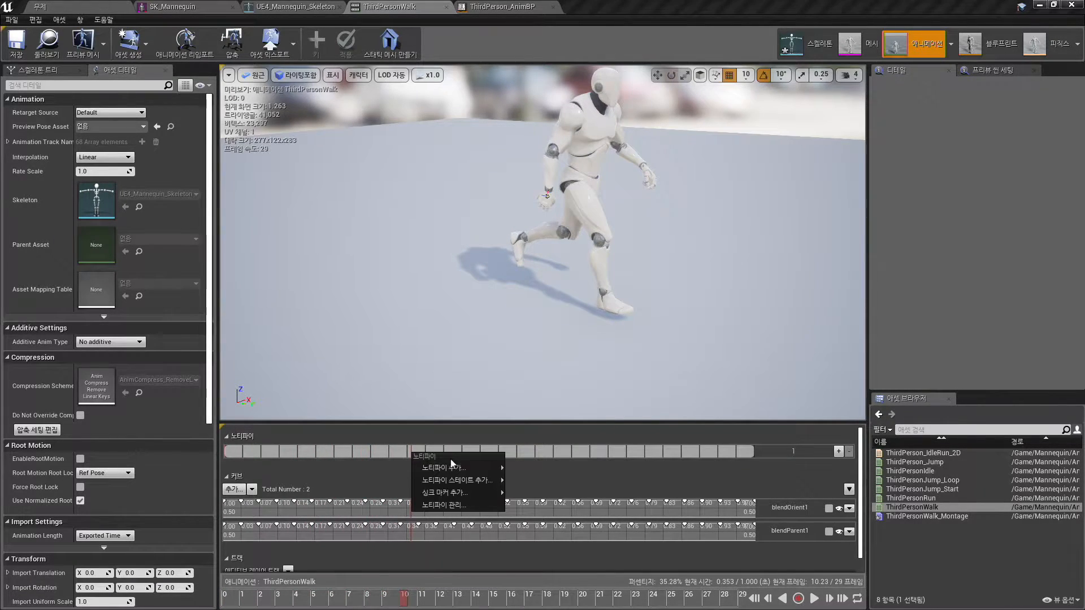
mouse_move(469, 467)
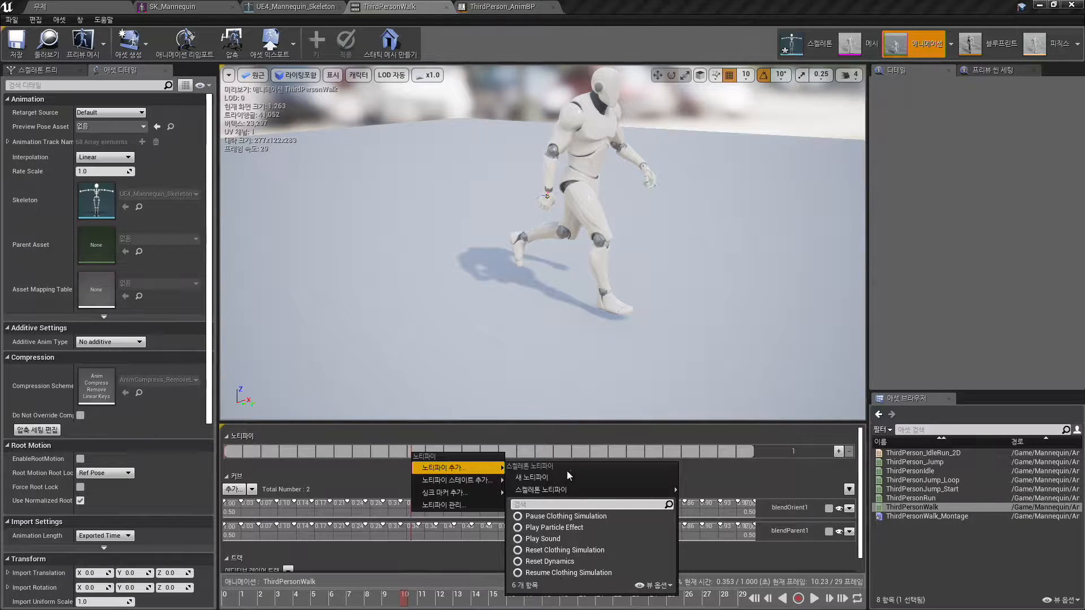
mouse_move(650, 490)
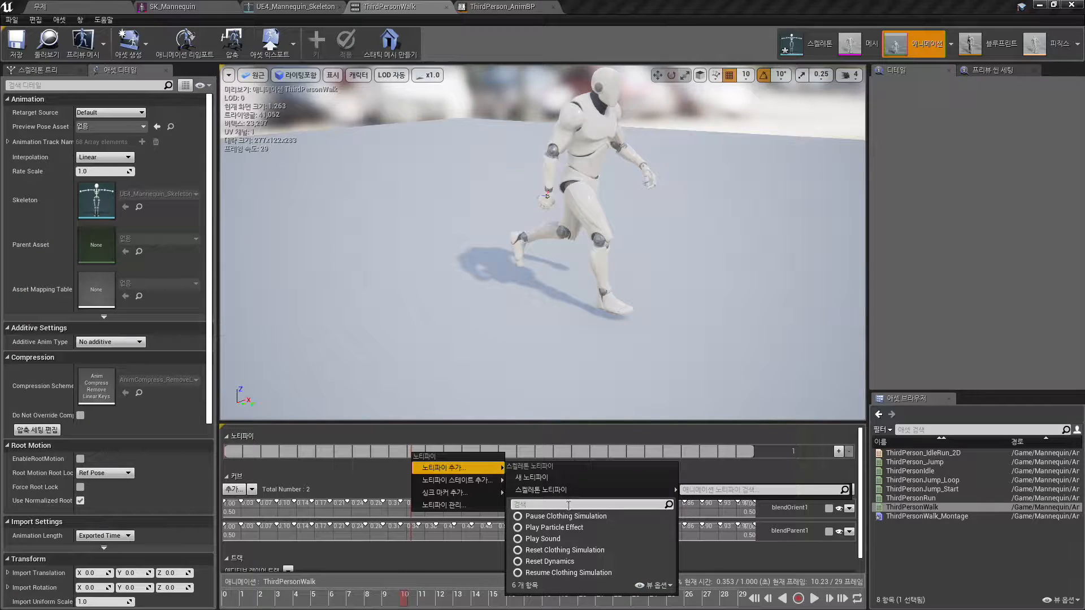
text(par)
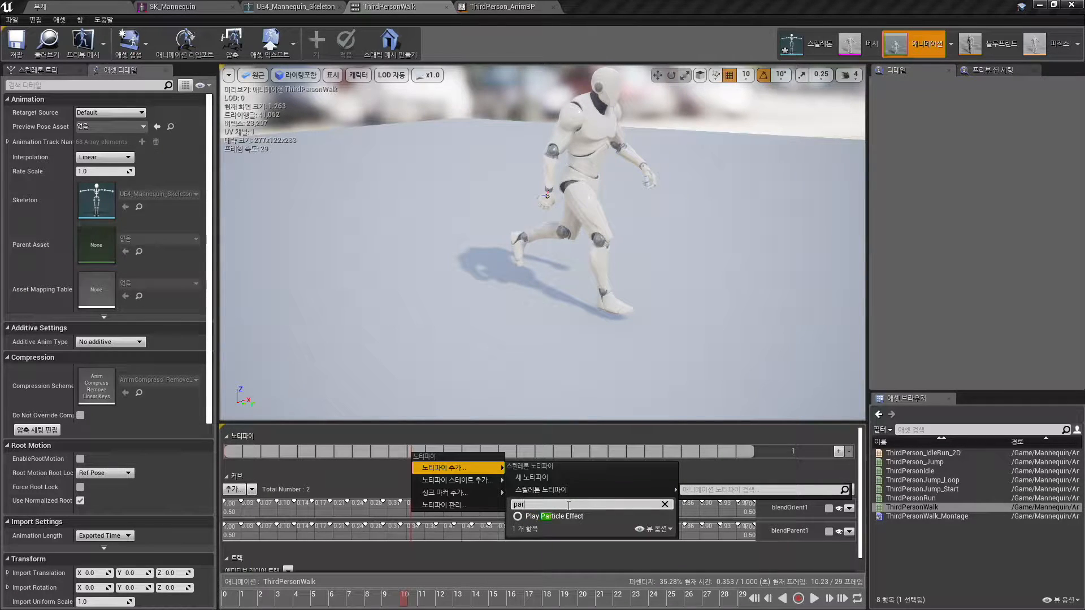
click(549, 516)
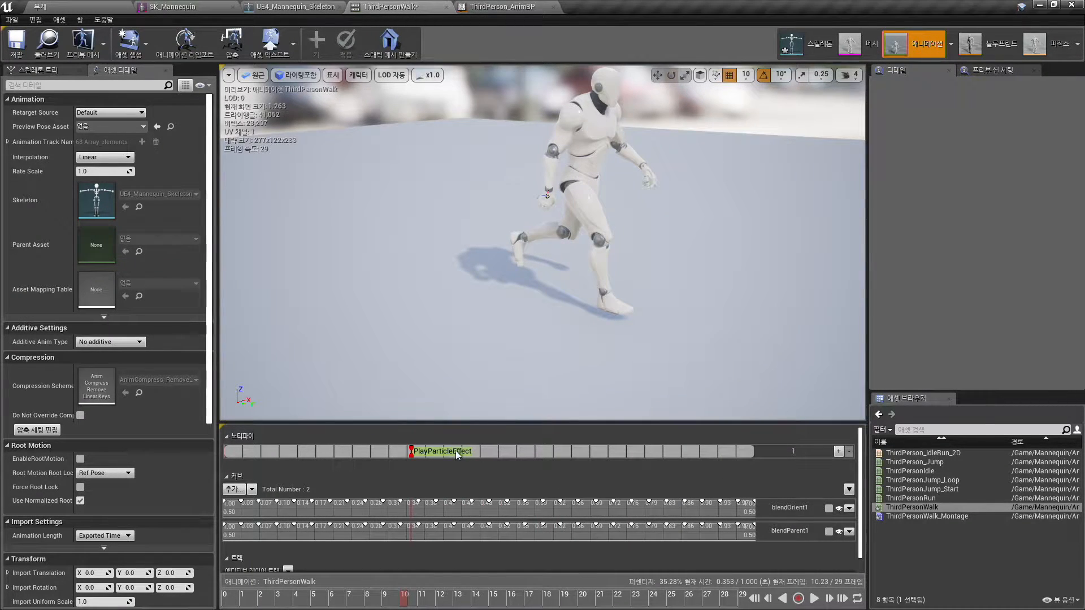
Create a new particle system asset in the Mannequin Animations folder and open it for editing.
click(440, 452)
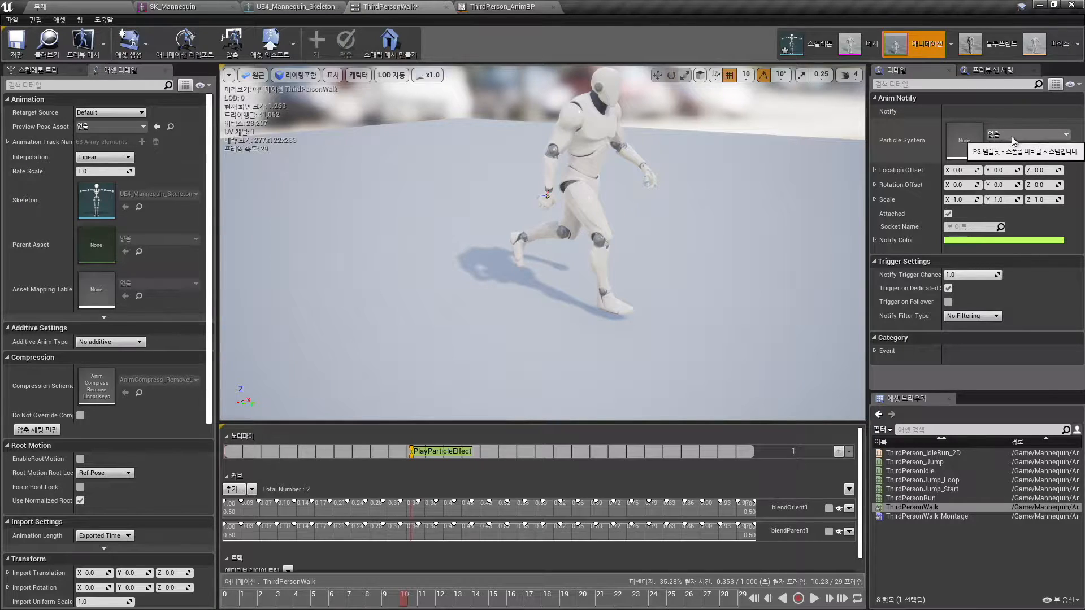
click(95, 7)
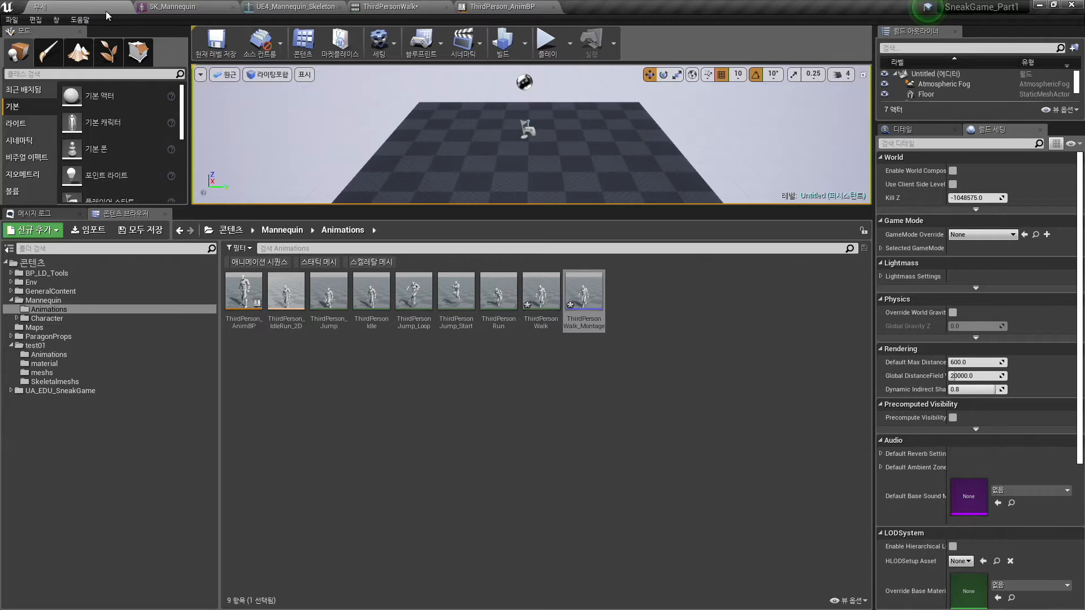
right_click(666, 279)
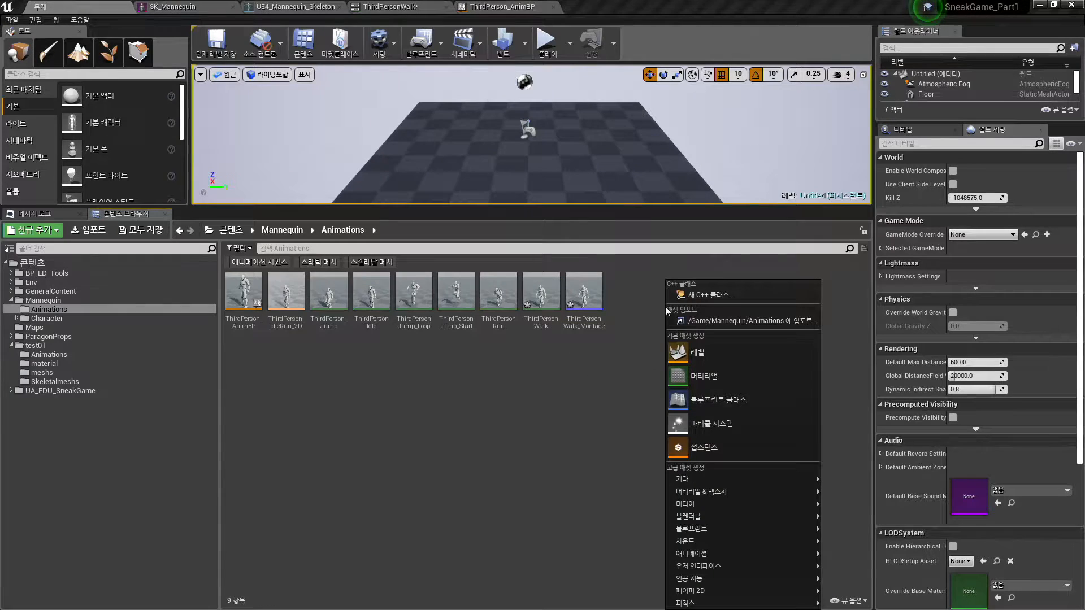
click(723, 427)
double_click(244, 291)
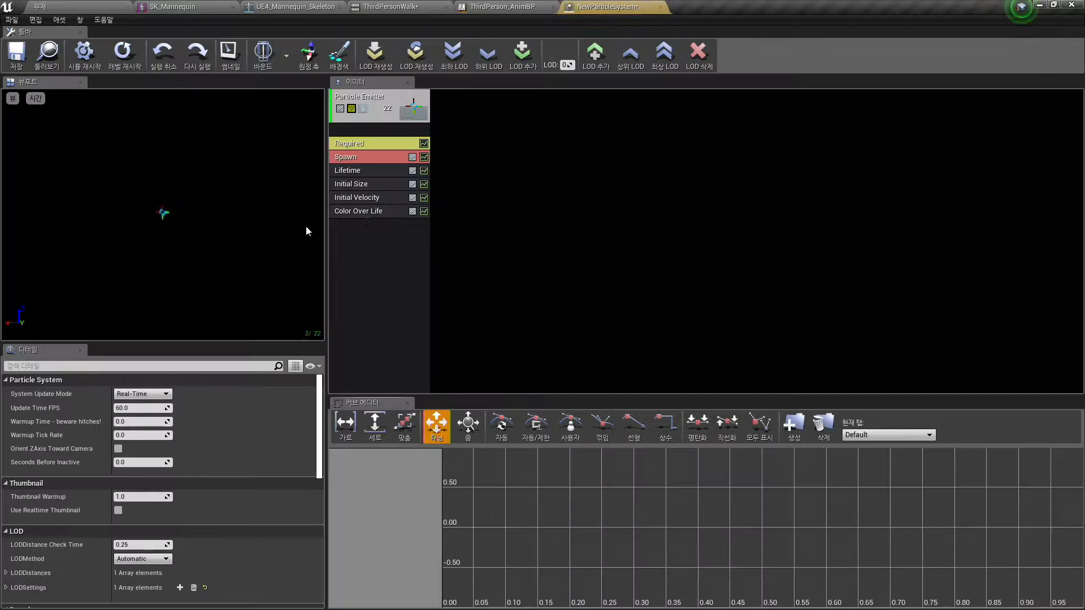
Set Emitter Loops to 1 in the particle emitter's Required module, then save and close the particle system.
click(377, 145)
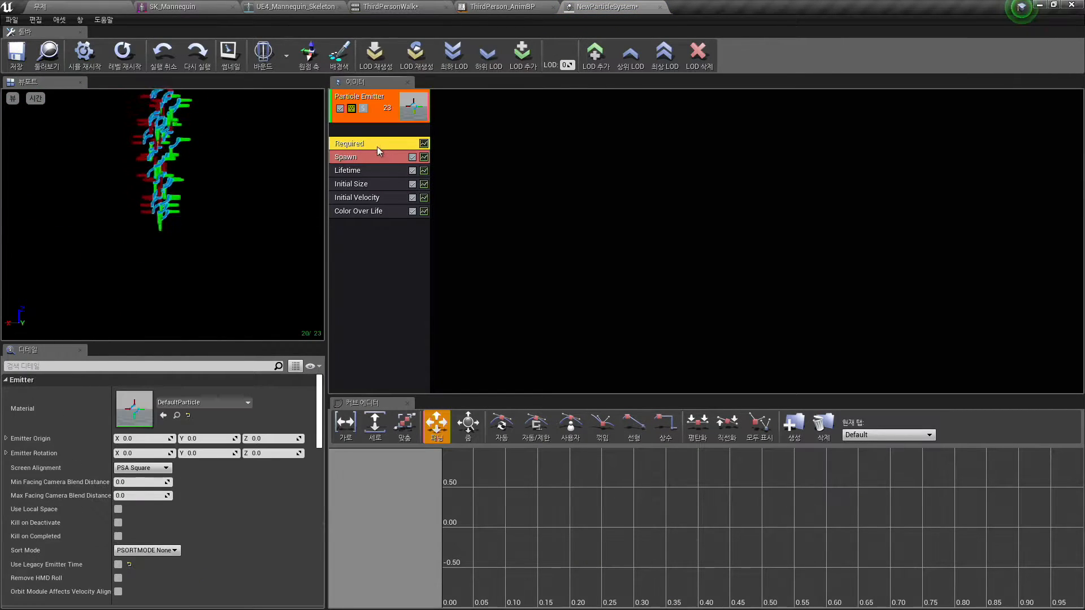
scroll(188, 469, down, 5)
scroll(188, 469, down, 1)
click(147, 554)
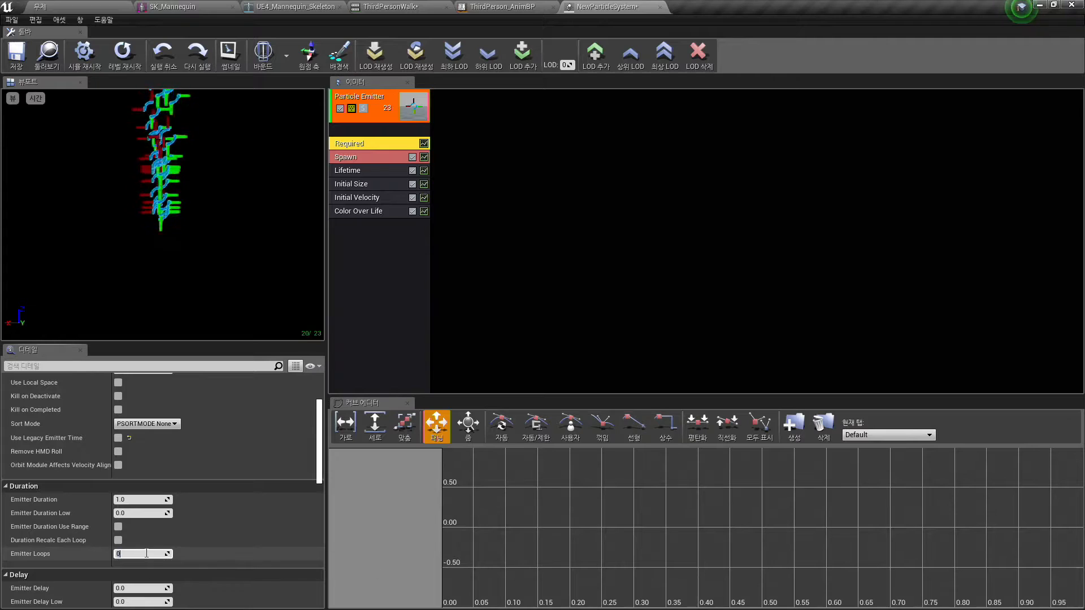
text(1)
key(Return)
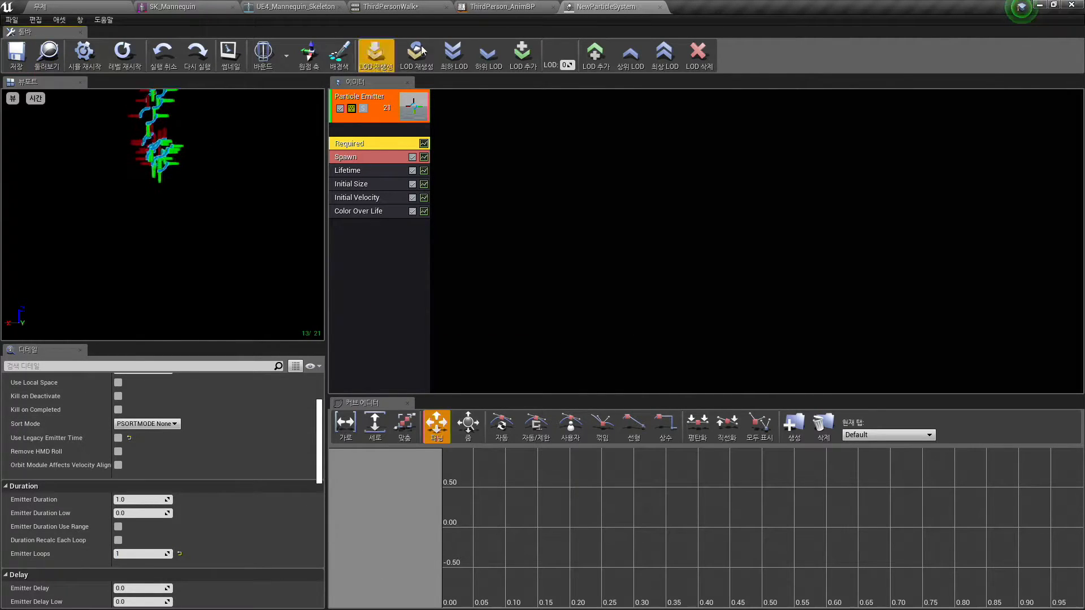
click(660, 6)
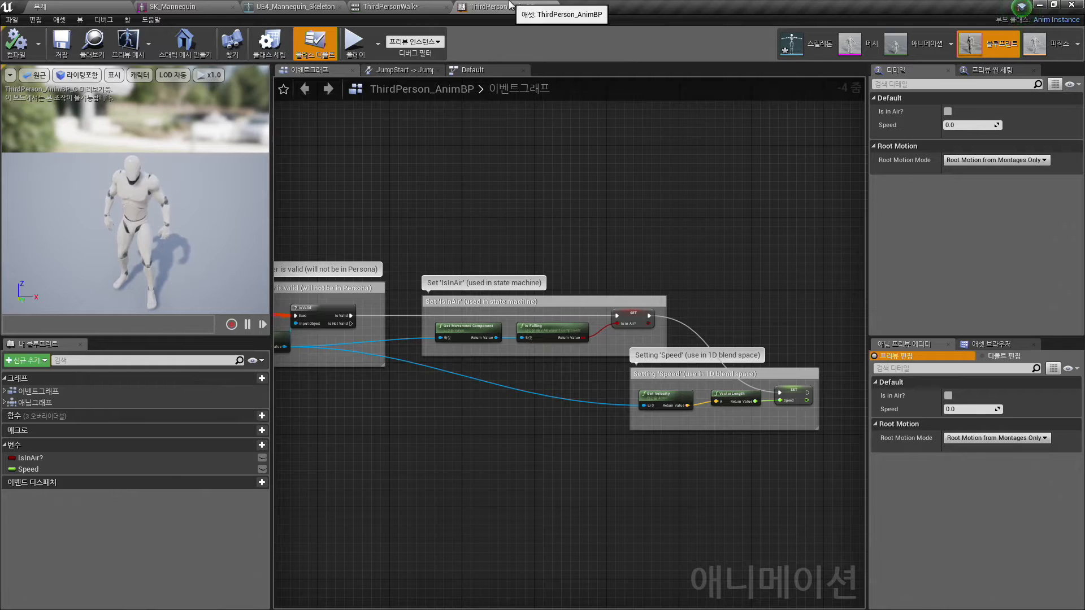
Assign NewParticleSystem to the Play Particle Effect notify in ThirdPersonWalk and play the animation.
click(396, 6)
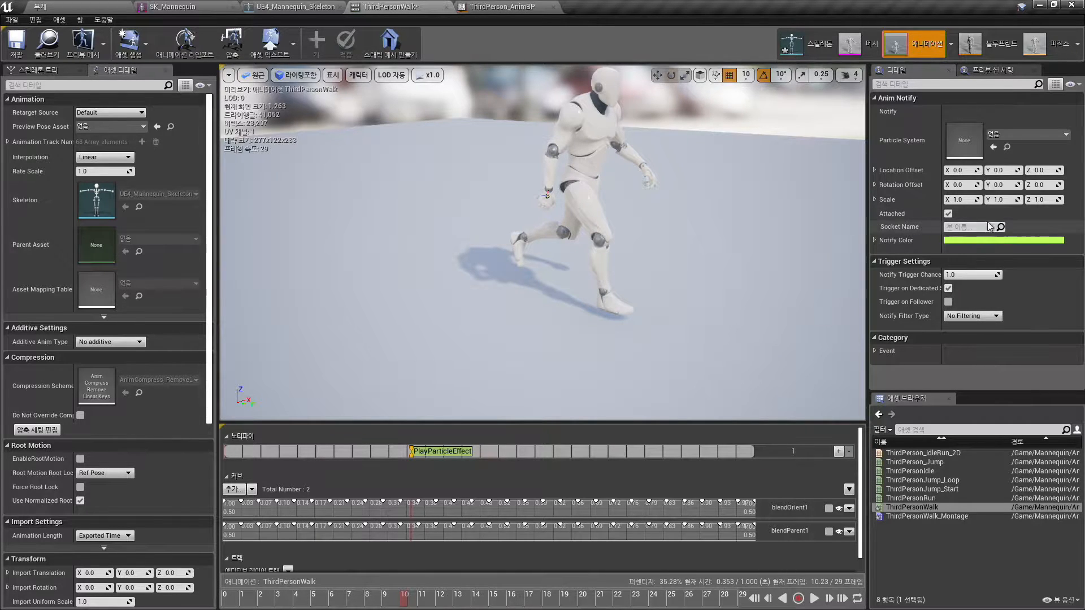
click(1040, 135)
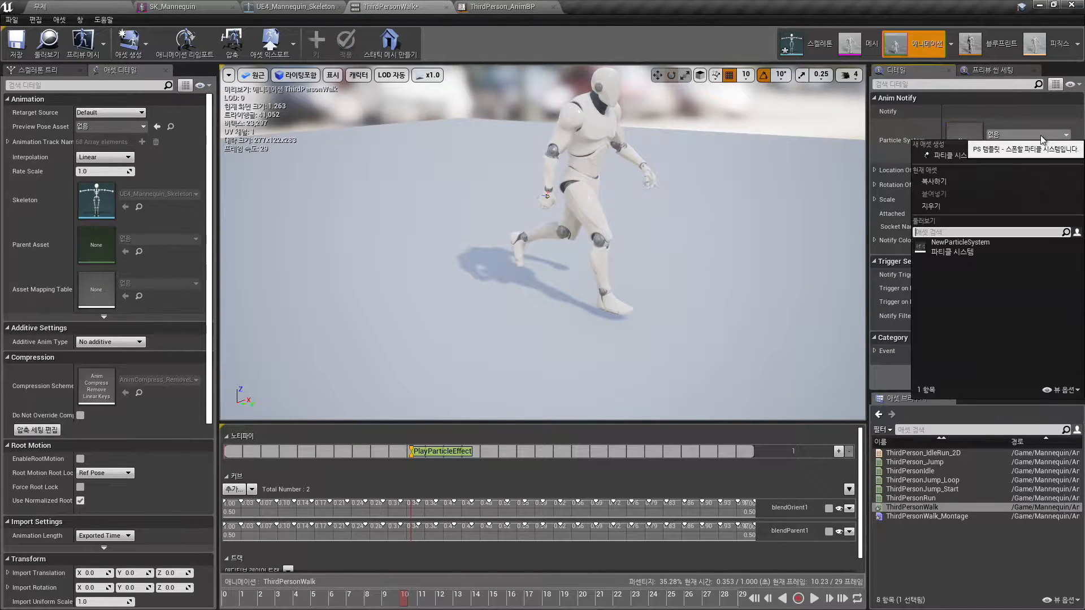
click(986, 248)
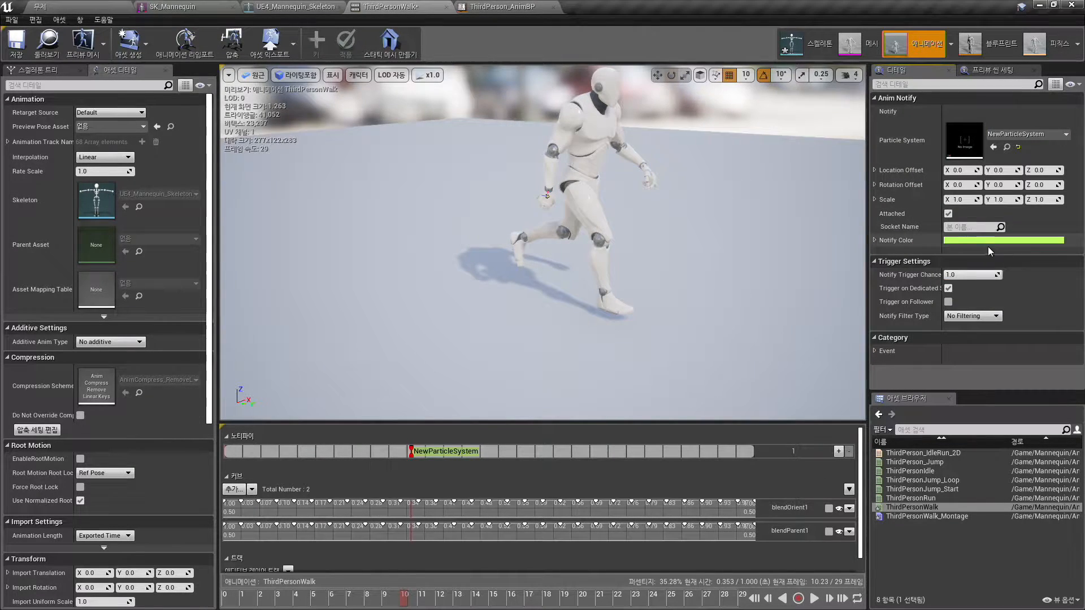
click(814, 598)
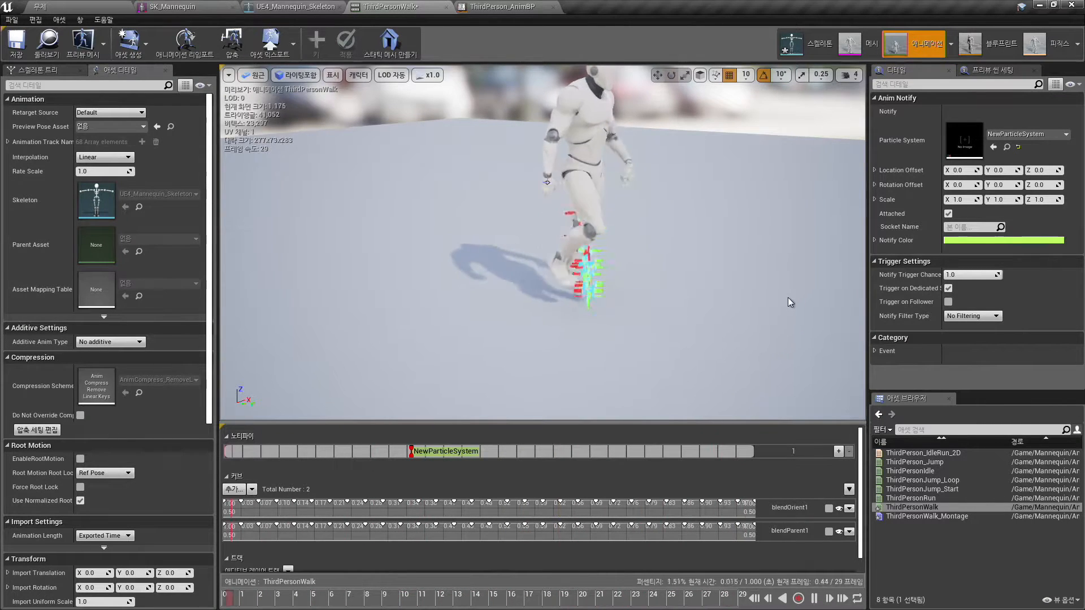
drag(683, 272, 711, 275)
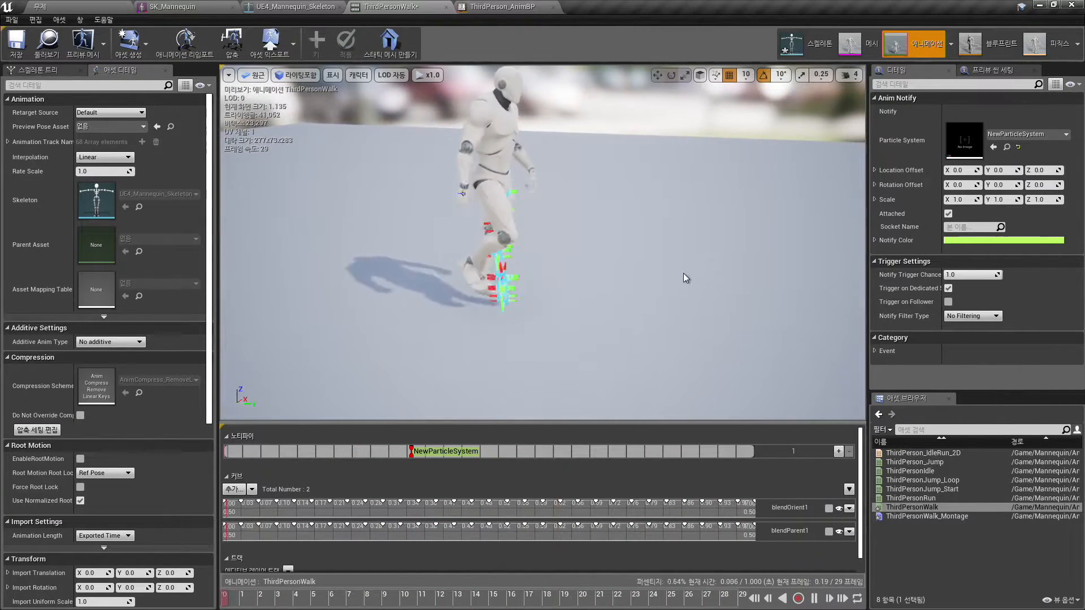
Copy the NewParticleSystem notify, paste it at about frame 24 of the walk animation and play the result.
drag(461, 601, 513, 607)
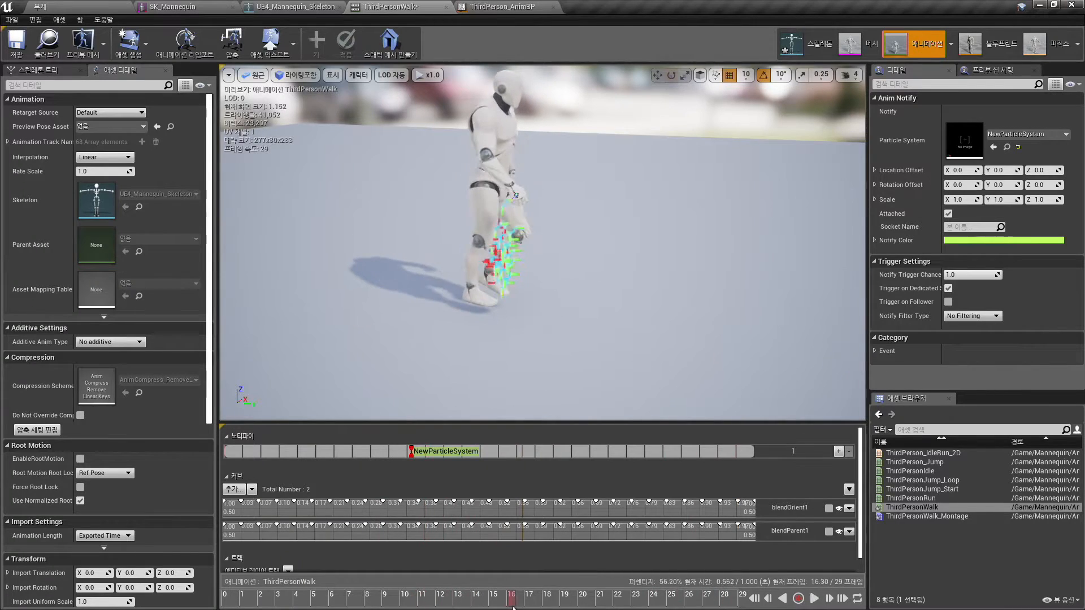
right_click(461, 452)
click(507, 520)
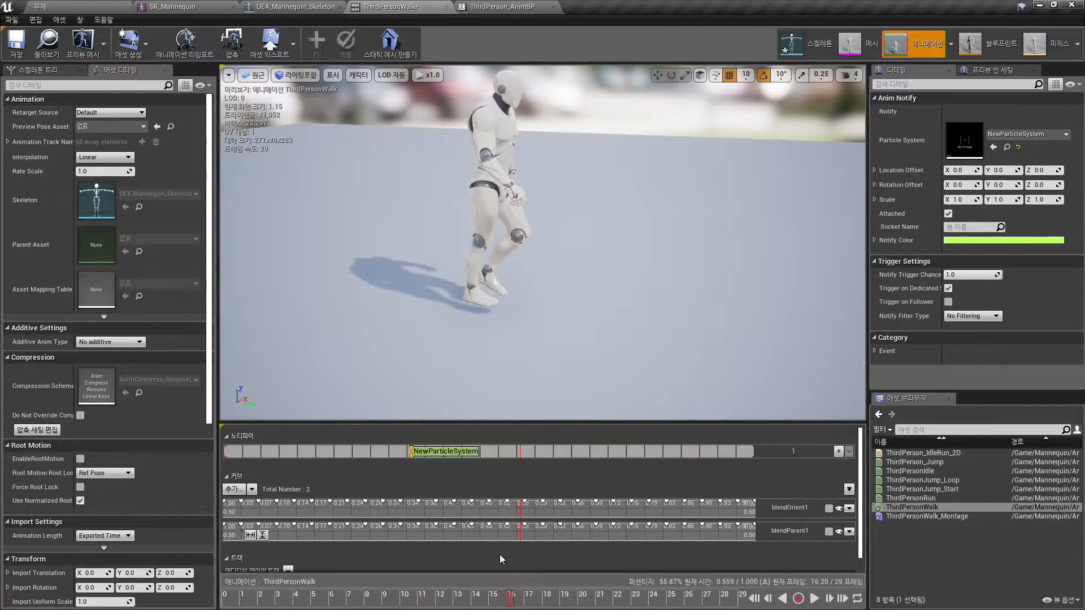
drag(515, 601, 659, 601)
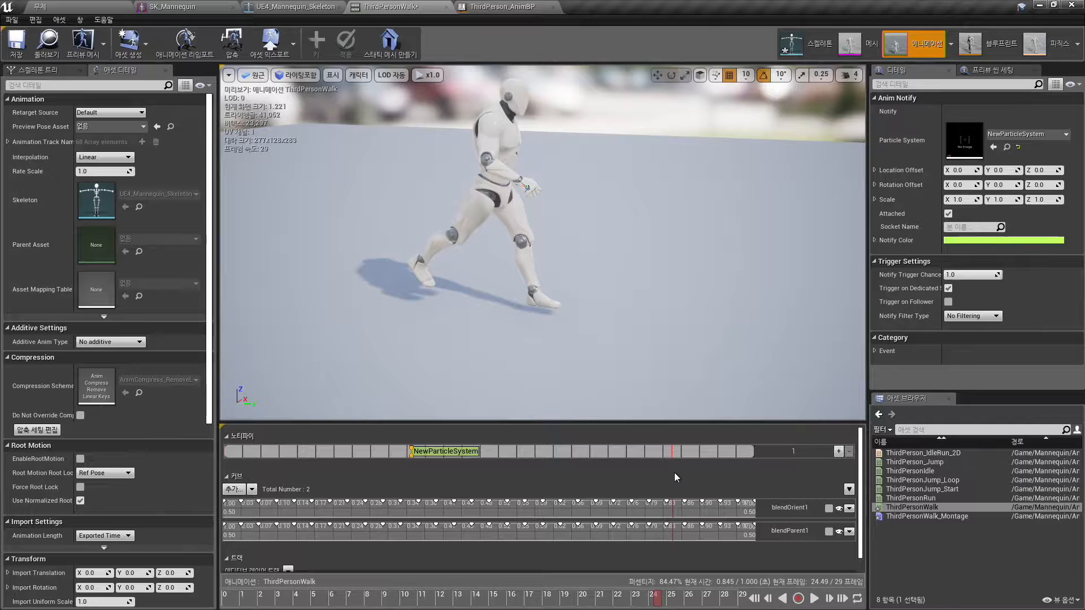
right_click(673, 451)
mouse_move(715, 467)
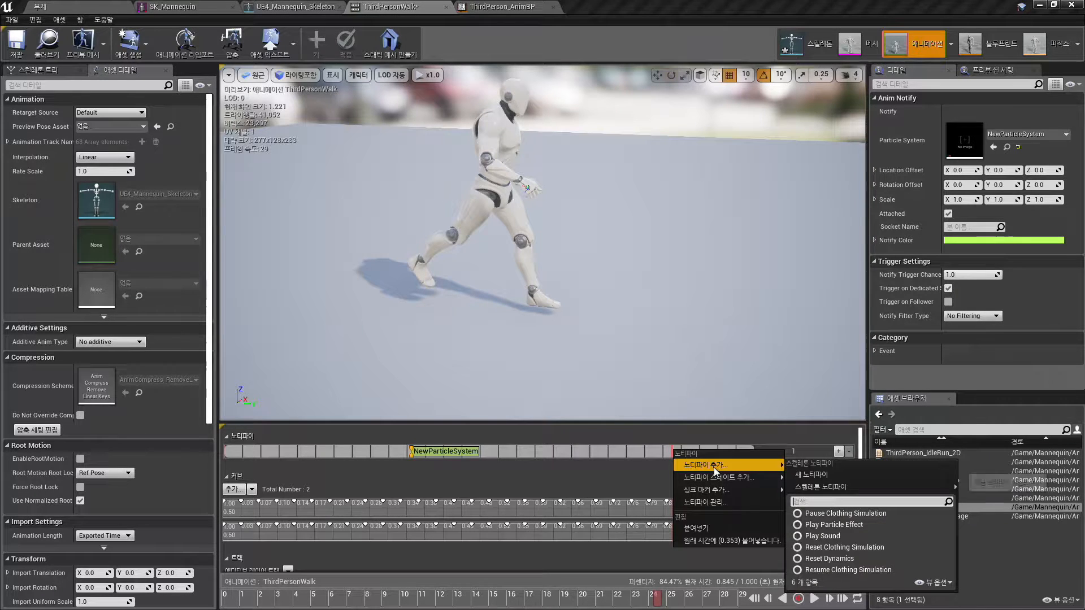
click(714, 527)
click(824, 599)
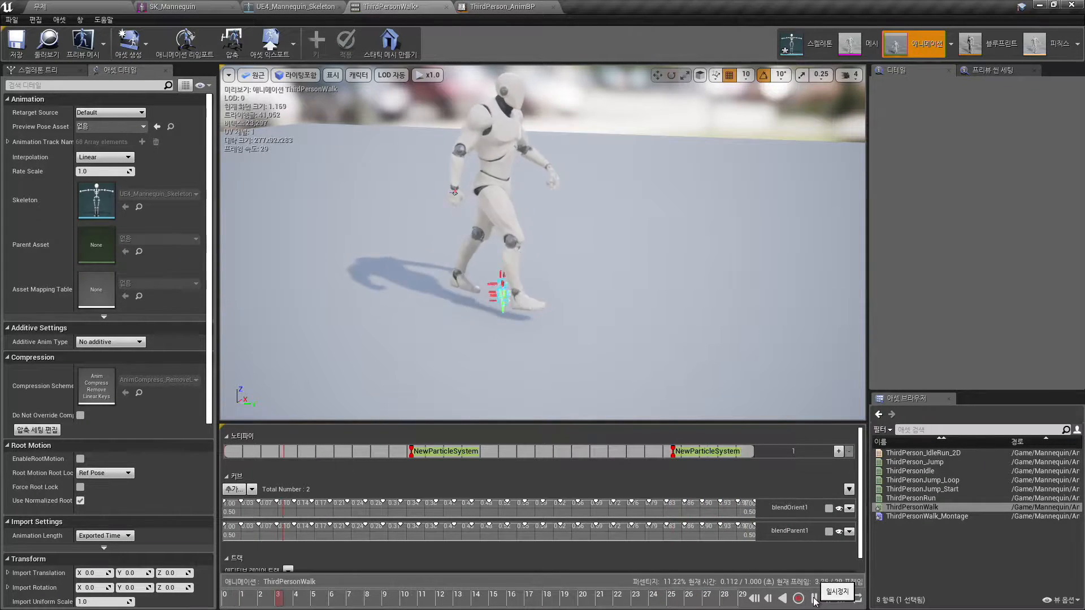
click(469, 452)
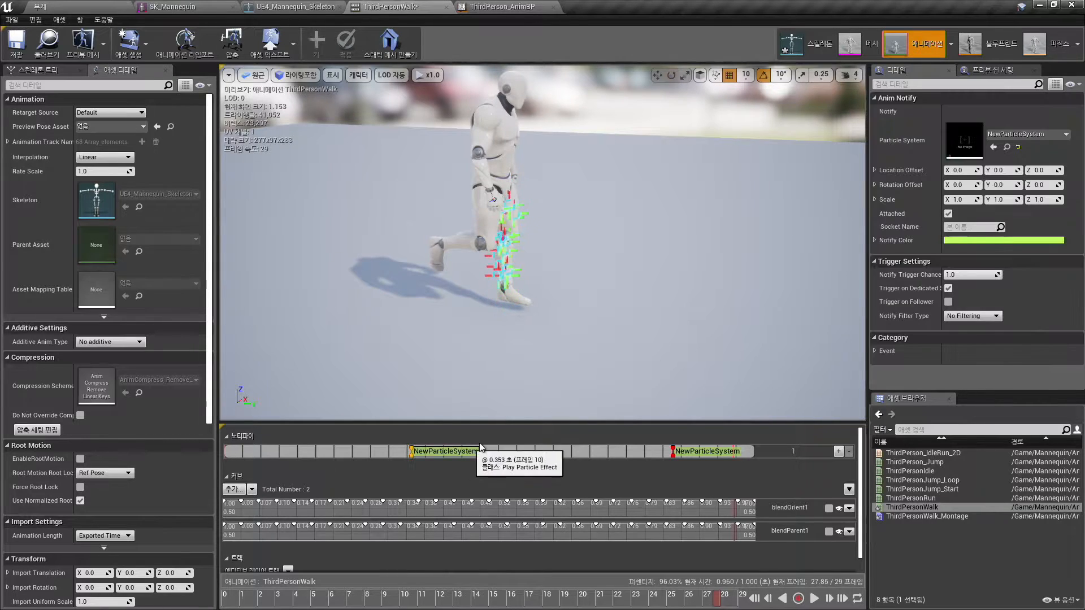
Display the character's full bone hierarchy in the viewport and select the calf_r bone on the raised leg.
click(333, 75)
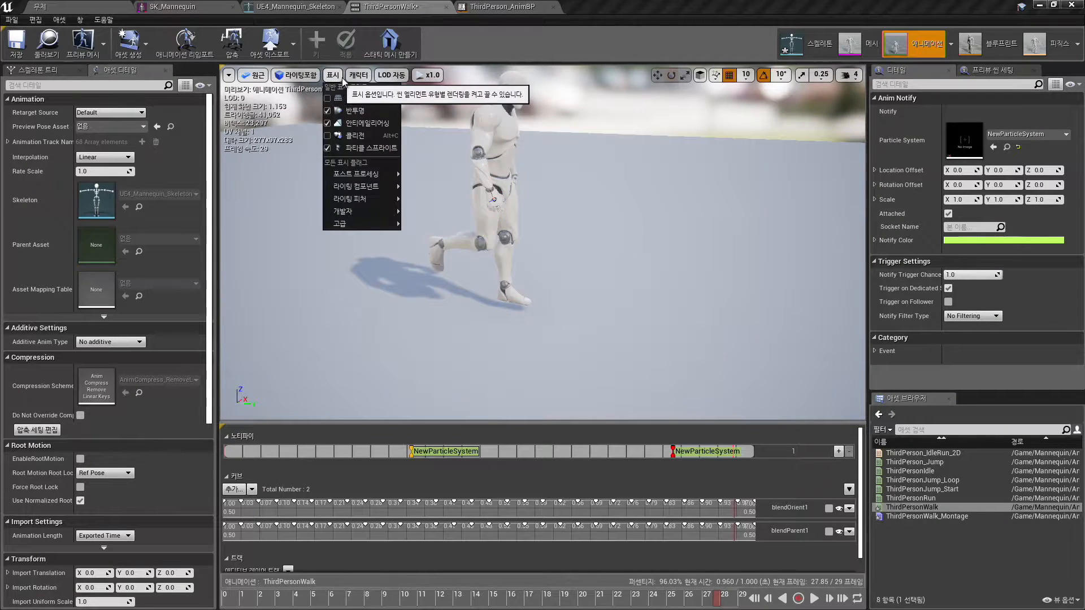
click(358, 75)
mouse_move(365, 101)
mouse_move(370, 123)
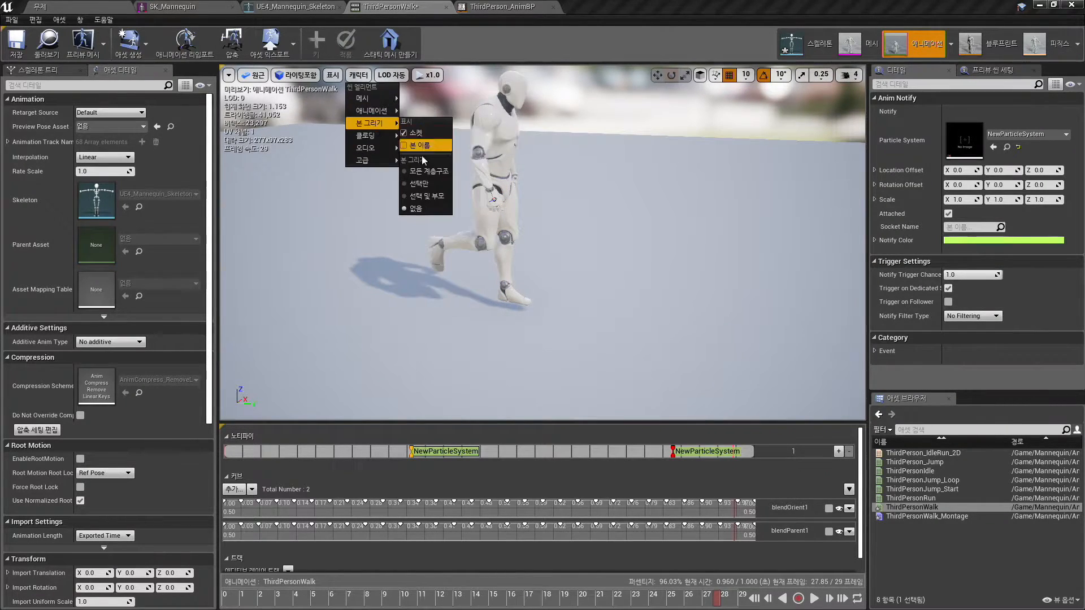
click(428, 172)
key(w)
mouse_move(505, 248)
right_down()
mouse_move(517, 271)
mouse_move(481, 280)
mouse_move(505, 248)
right_up()
click(502, 232)
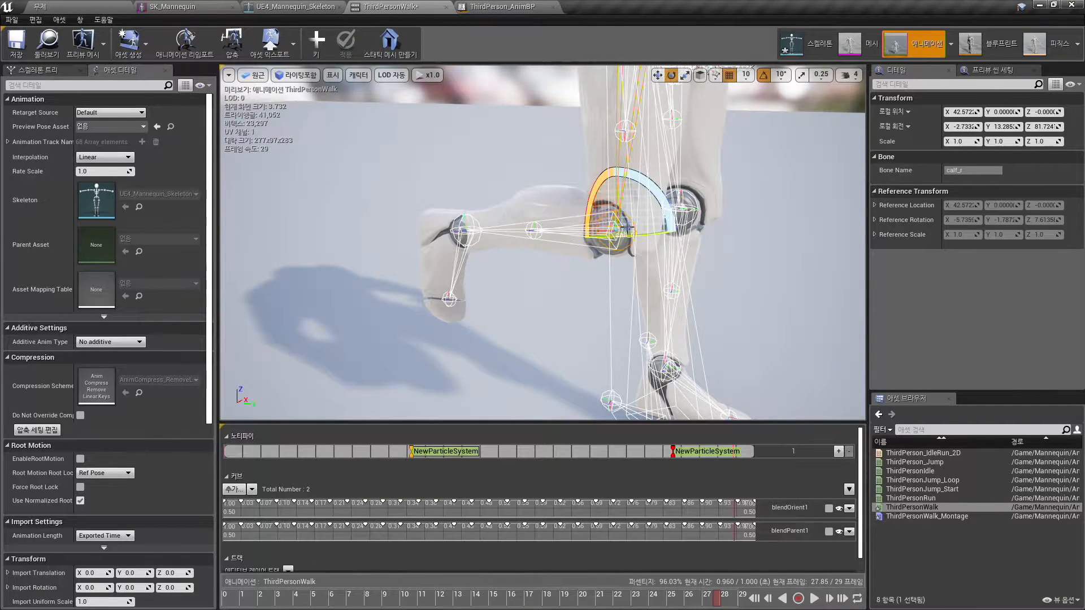
key(r)
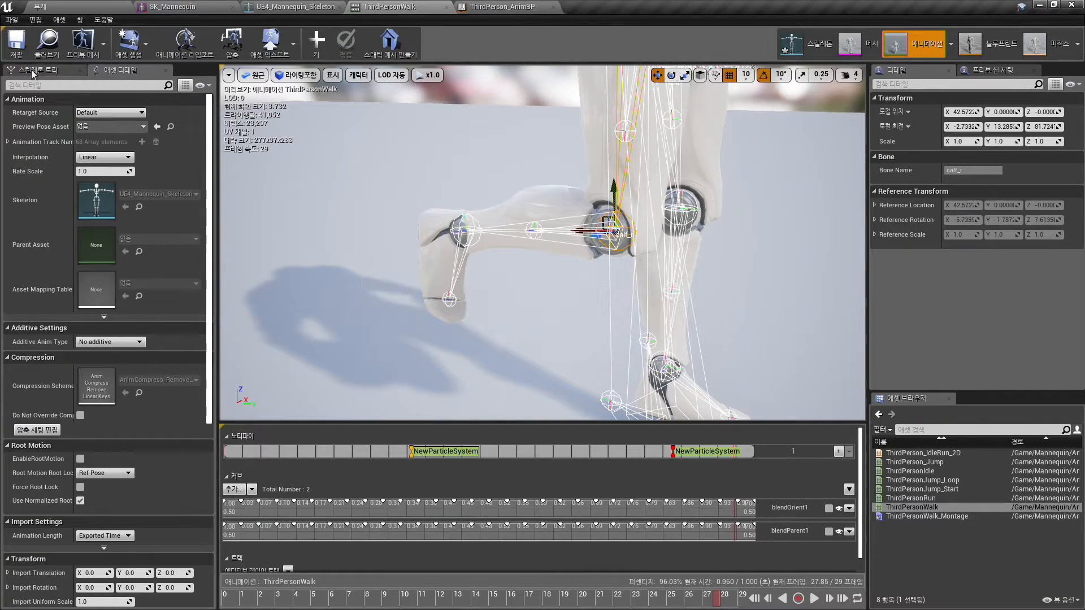
Select the foot_r bone in the skeleton tree and copy its bone name.
click(32, 74)
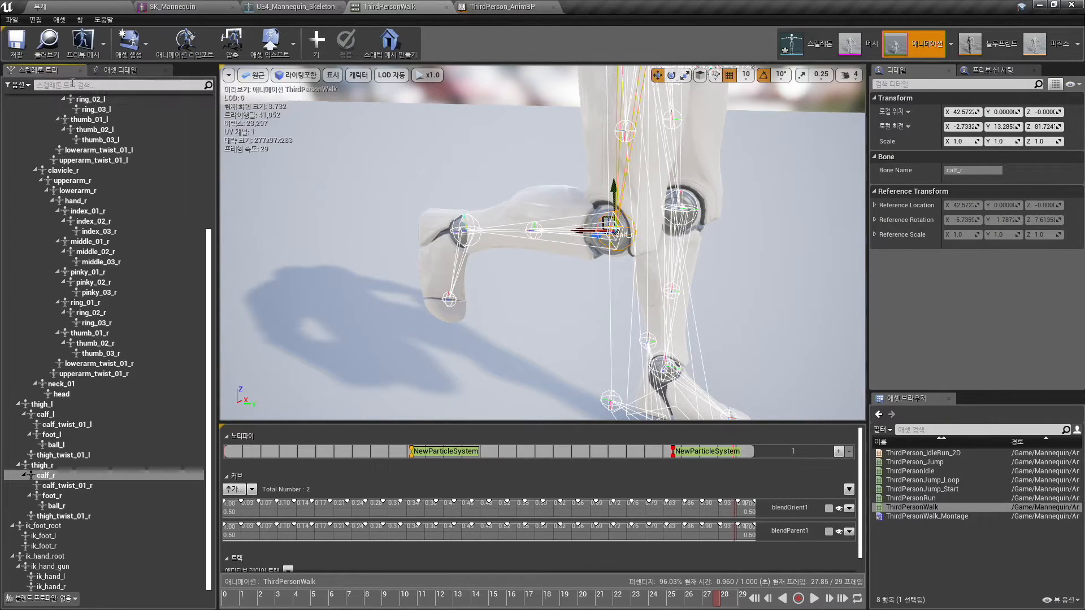
click(69, 496)
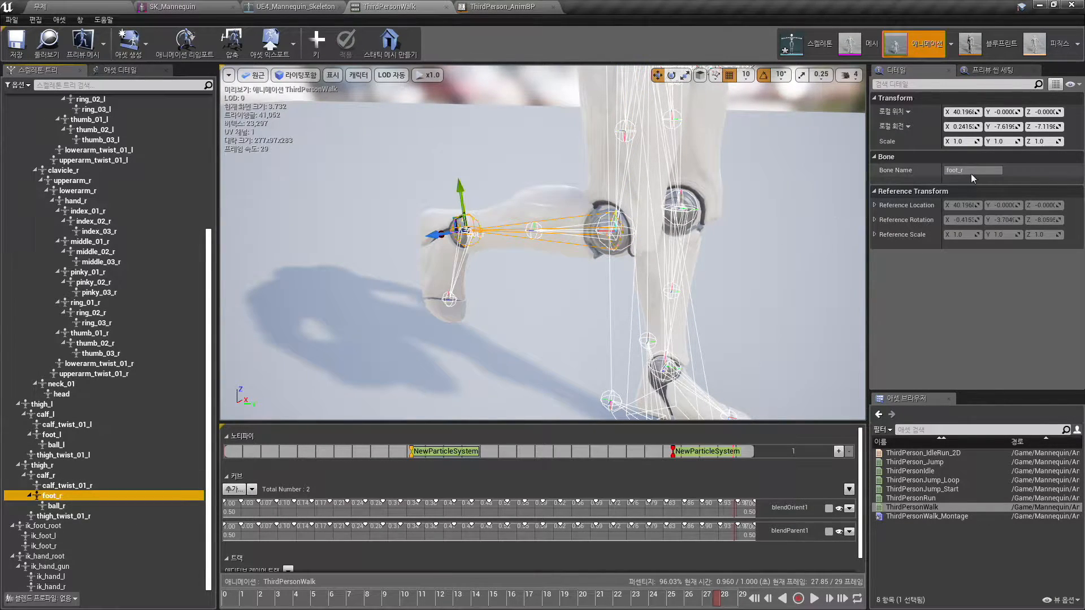
drag(968, 171, 941, 171)
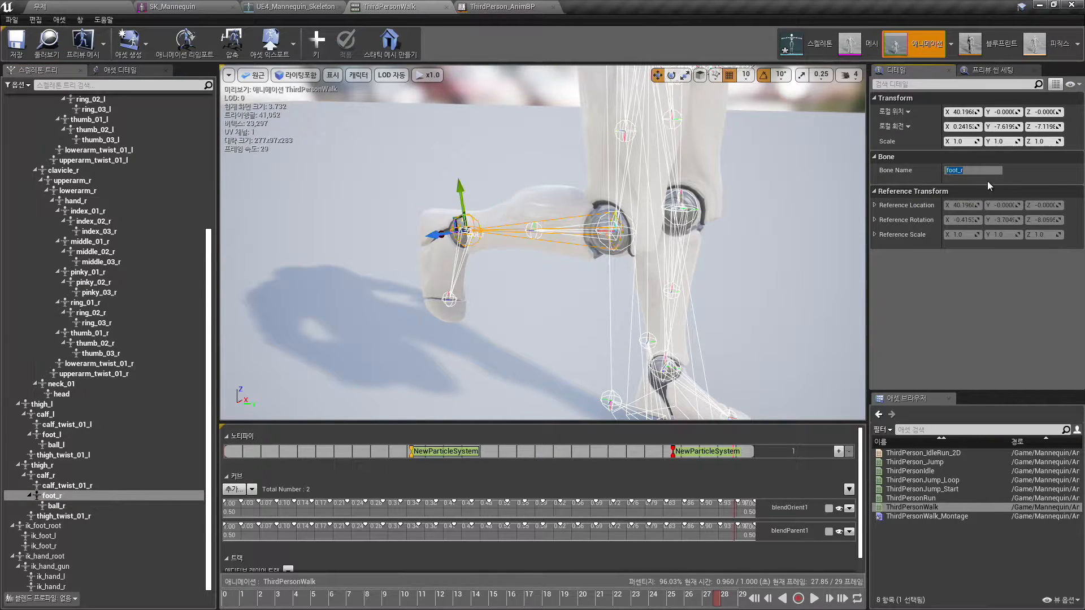
drag(731, 193, 733, 202)
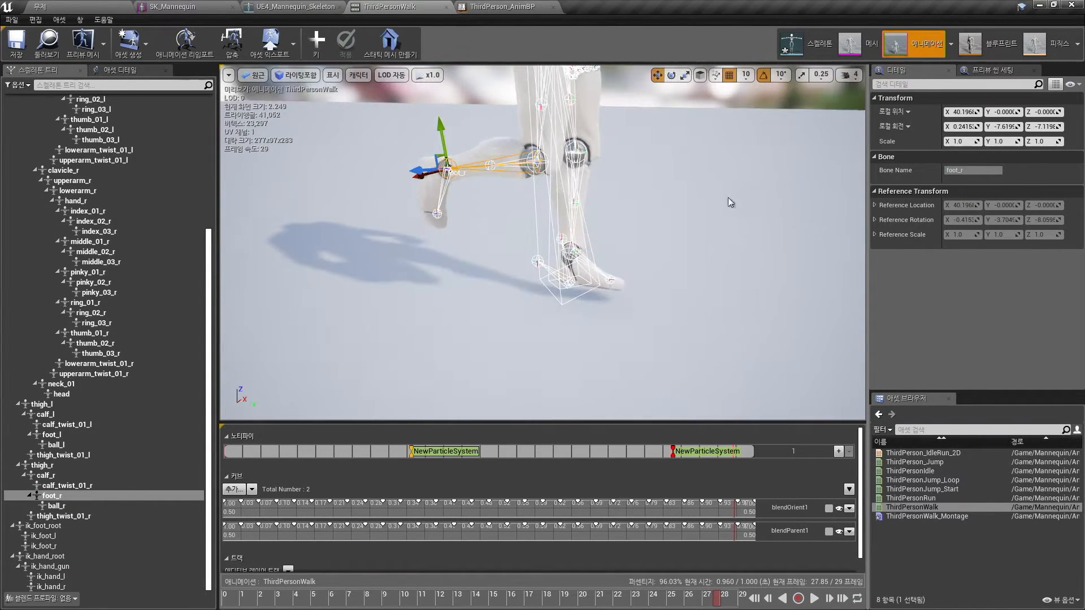
Set the socket name of the notify near frame 24 to foot_r and play the animation.
click(688, 455)
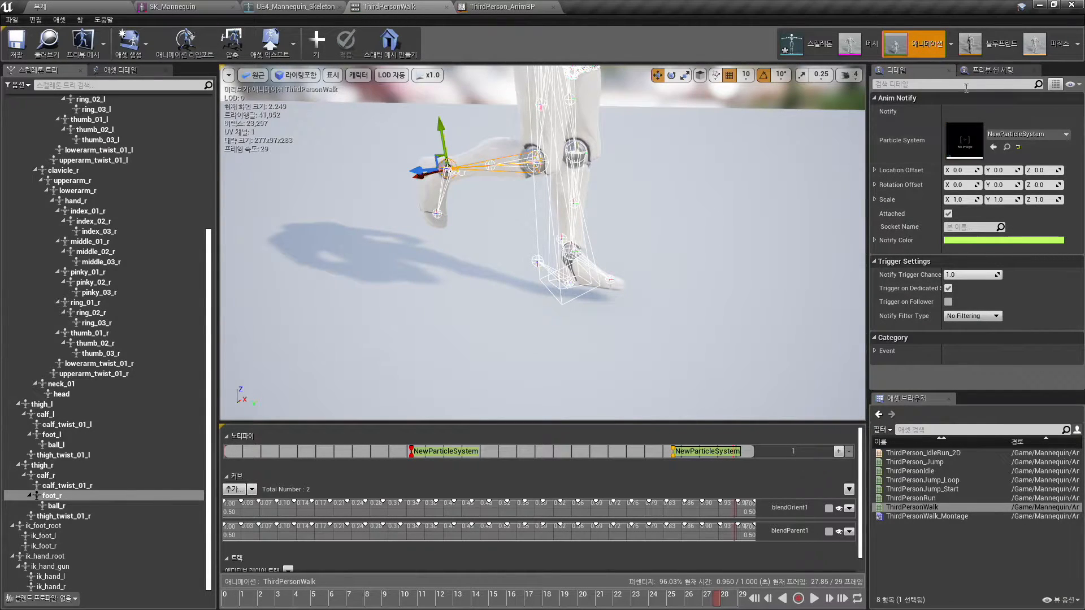
click(1000, 227)
click(1000, 232)
drag(735, 254, 734, 294)
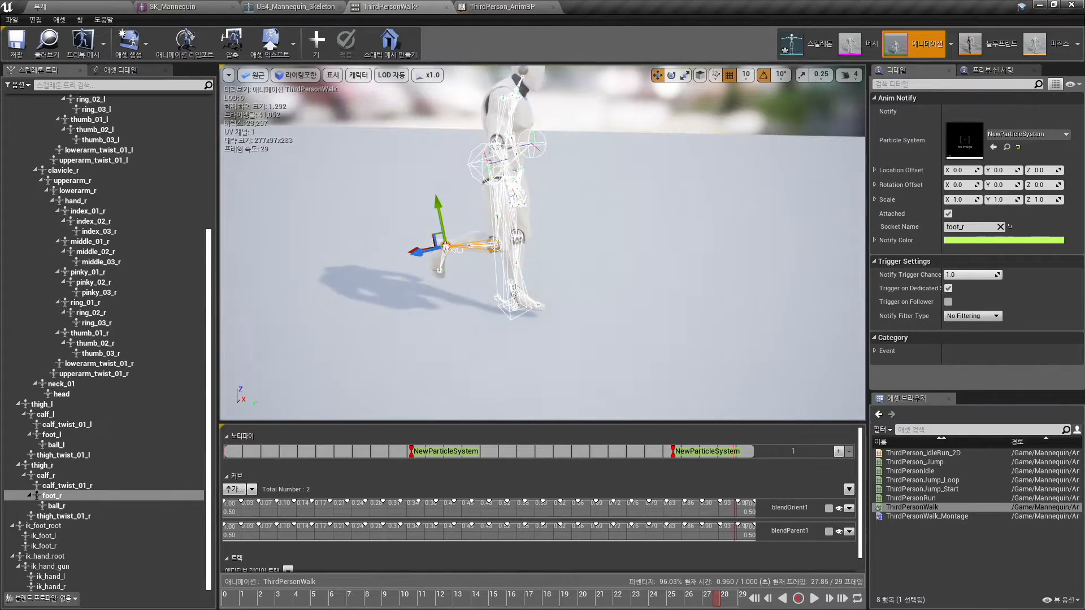
click(815, 599)
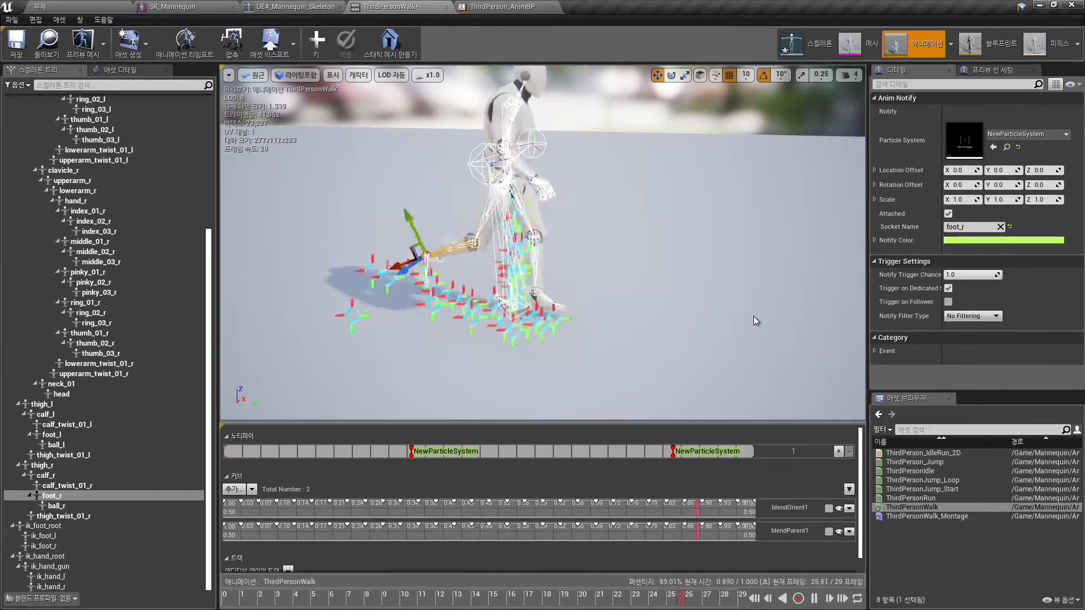
Turn off bone drawing and view the walking character with its particle effects from another angle.
click(429, 93)
click(359, 74)
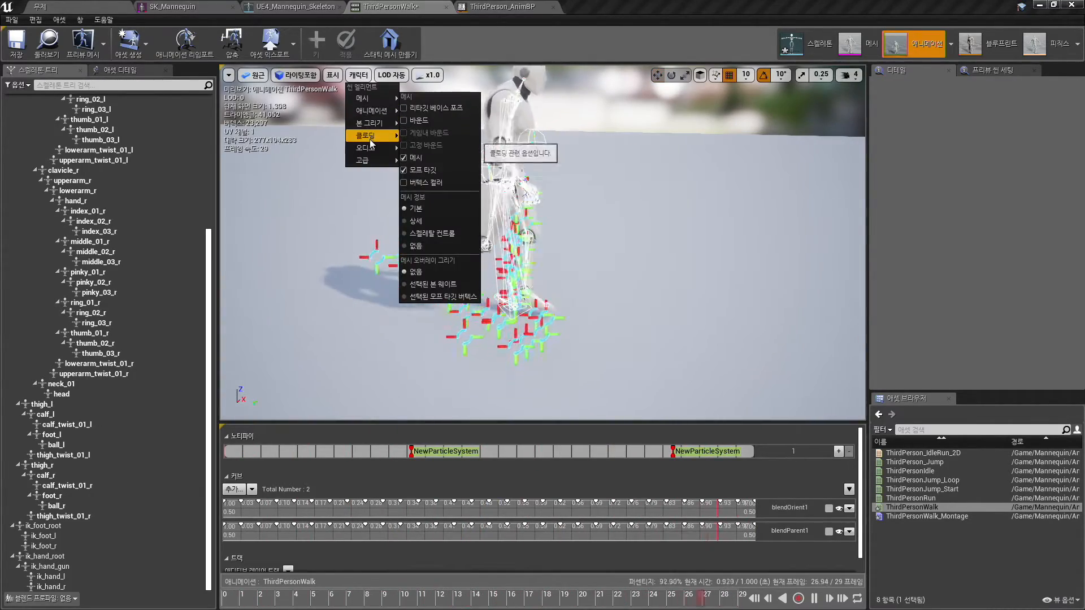
mouse_move(368, 126)
click(440, 214)
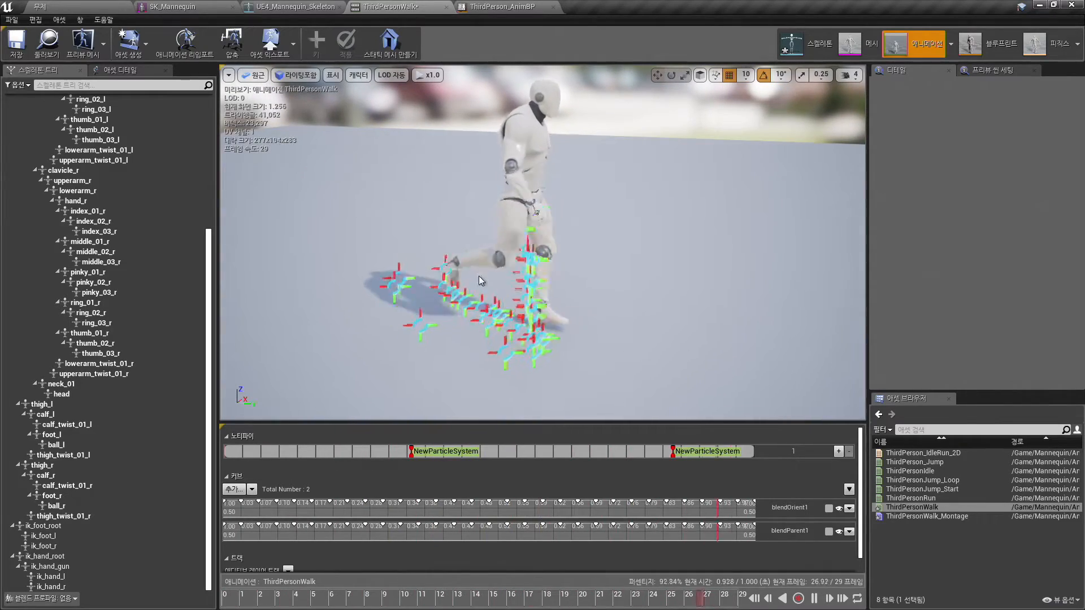
drag(495, 295, 525, 279)
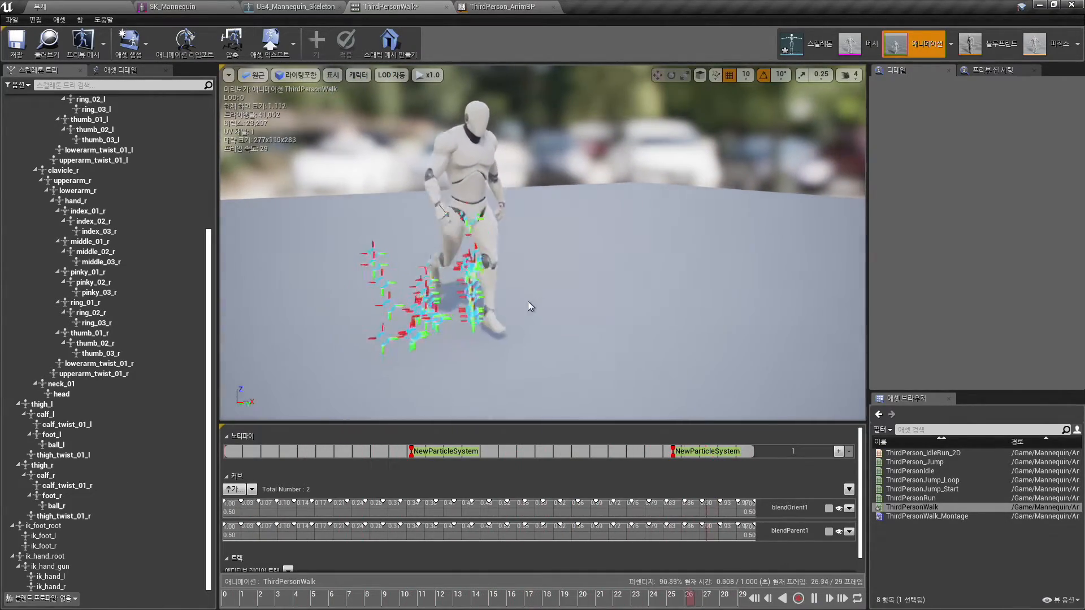
Switch to the slide show and advance it to the anim blueprint event graph slide.
key(super+Tab)
click(509, 274)
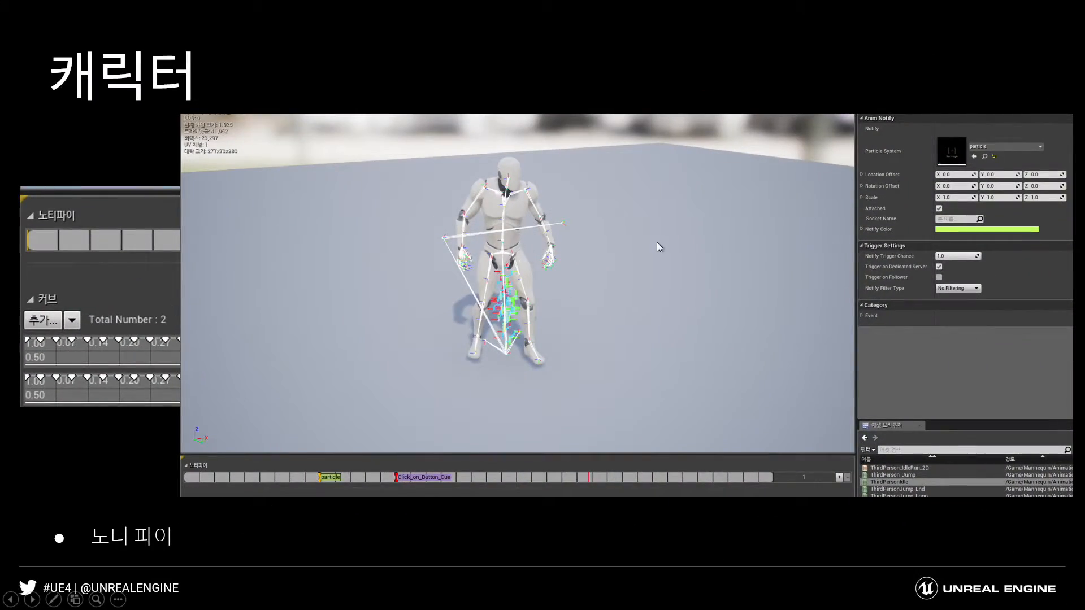
click(656, 242)
click(683, 266)
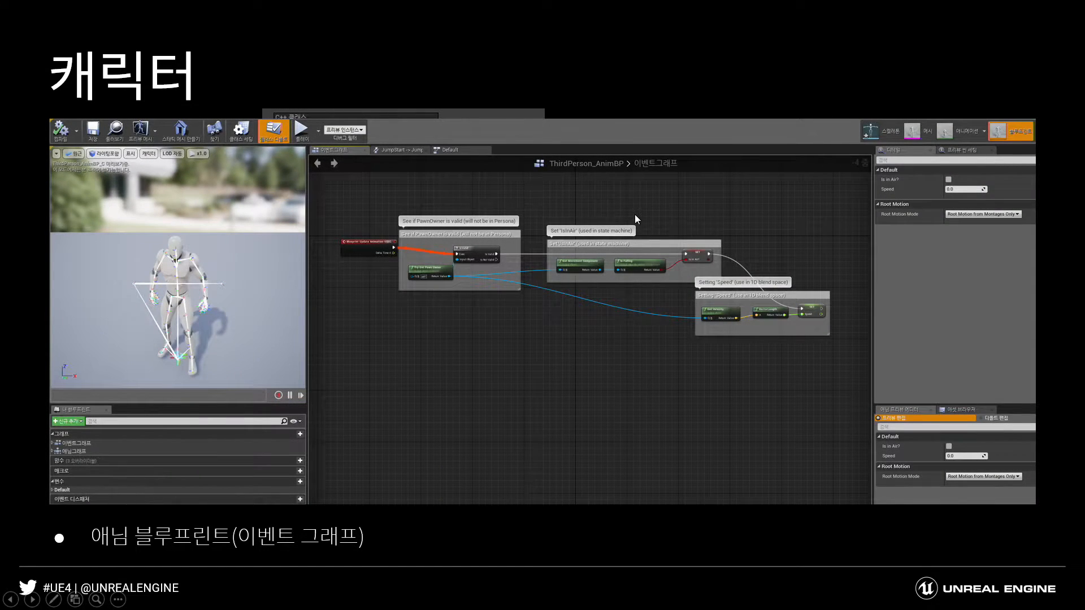
Switch to Unreal Editor, open the ThirdPerson_IdleRun_2D blend space and move its preview point beside the second speed sample.
key(super+Tab)
click(484, 238)
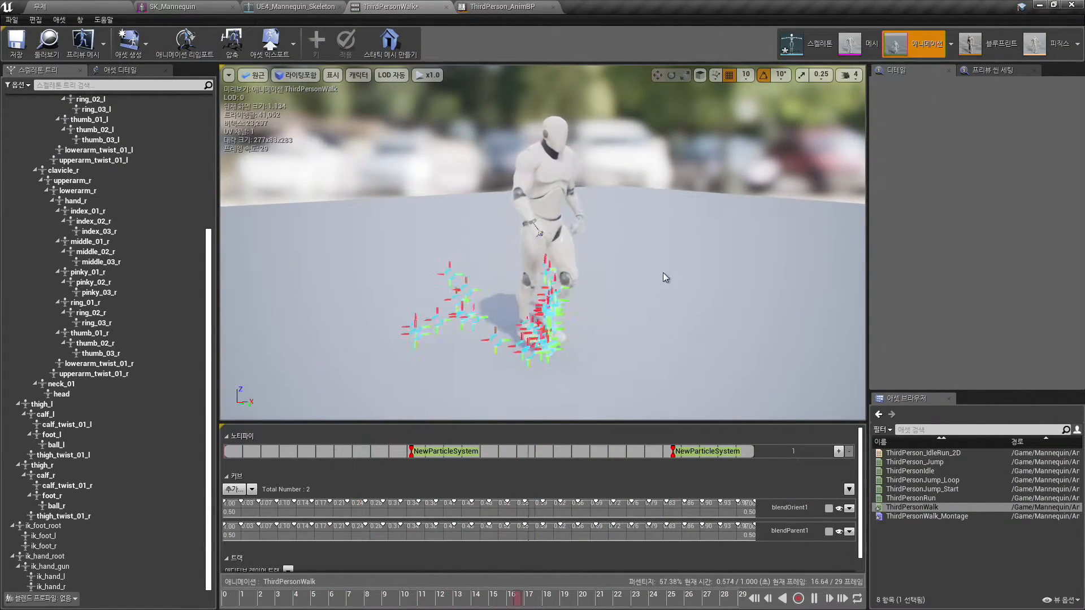
double_click(923, 453)
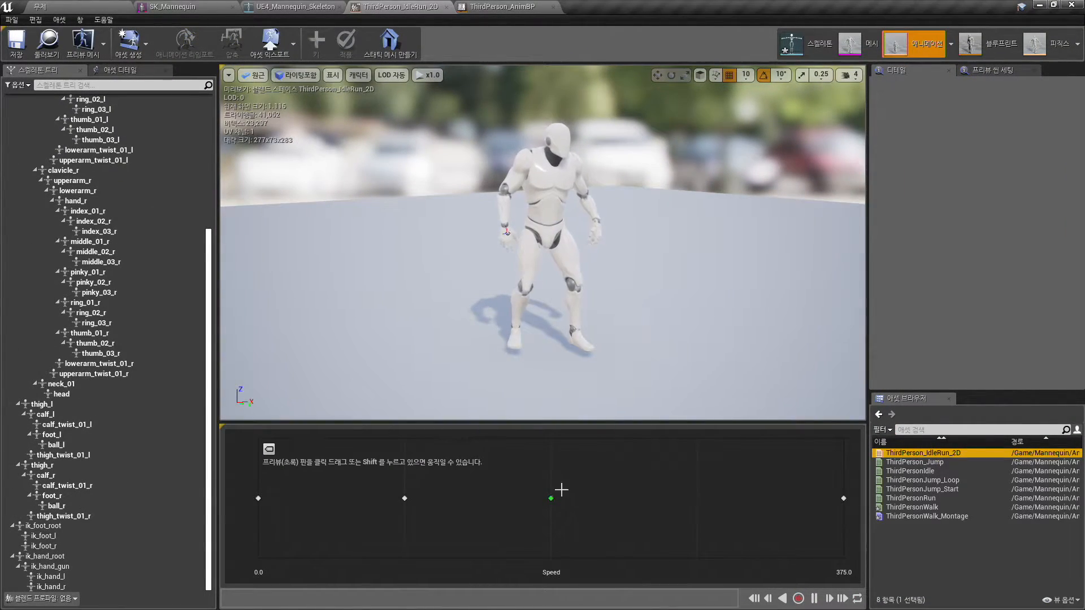
drag(548, 498, 411, 498)
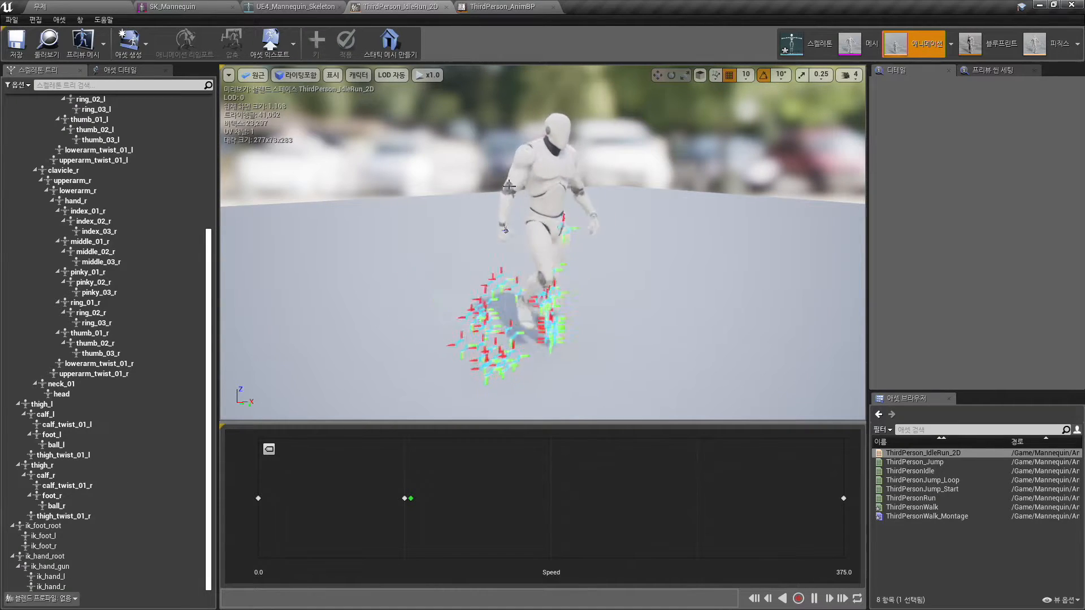
Open ThirdPerson_AnimBP and examine its whole event graph, from the update animation event to the Speed group.
click(497, 7)
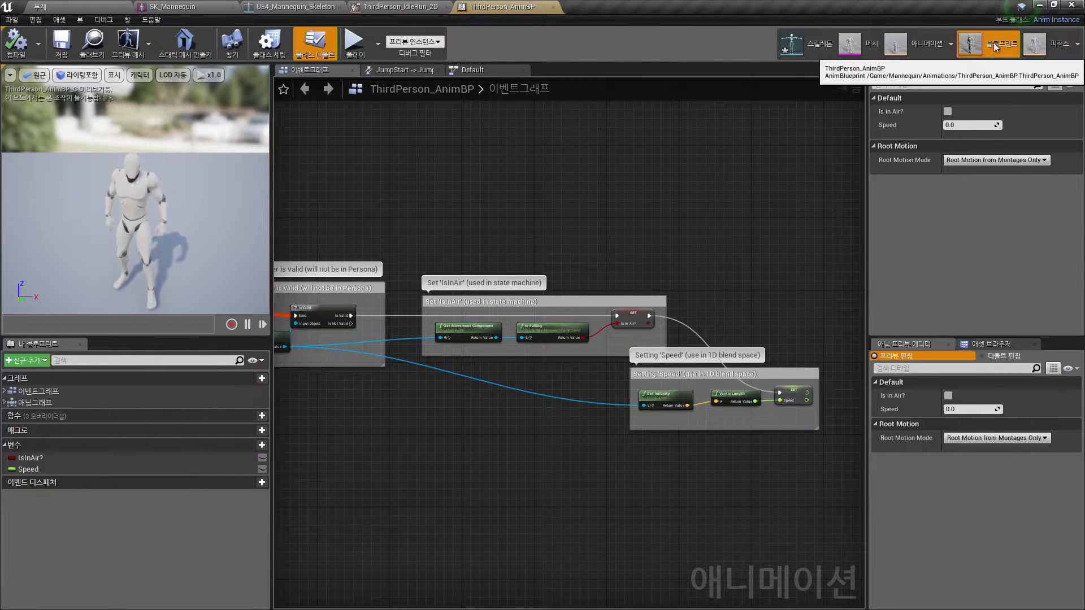
right_drag(543, 134, 628, 129)
scroll(628, 129, down, 2)
right_drag(675, 154, 654, 185)
scroll(633, 168, up, 2)
scroll(692, 173, down, 1)
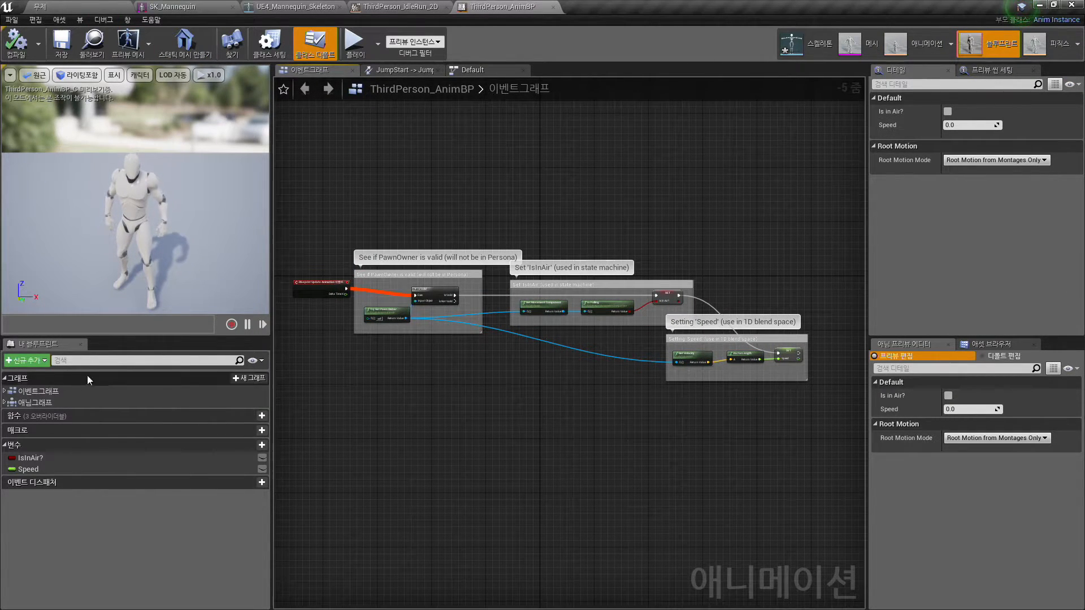
drag(133, 199, 155, 197)
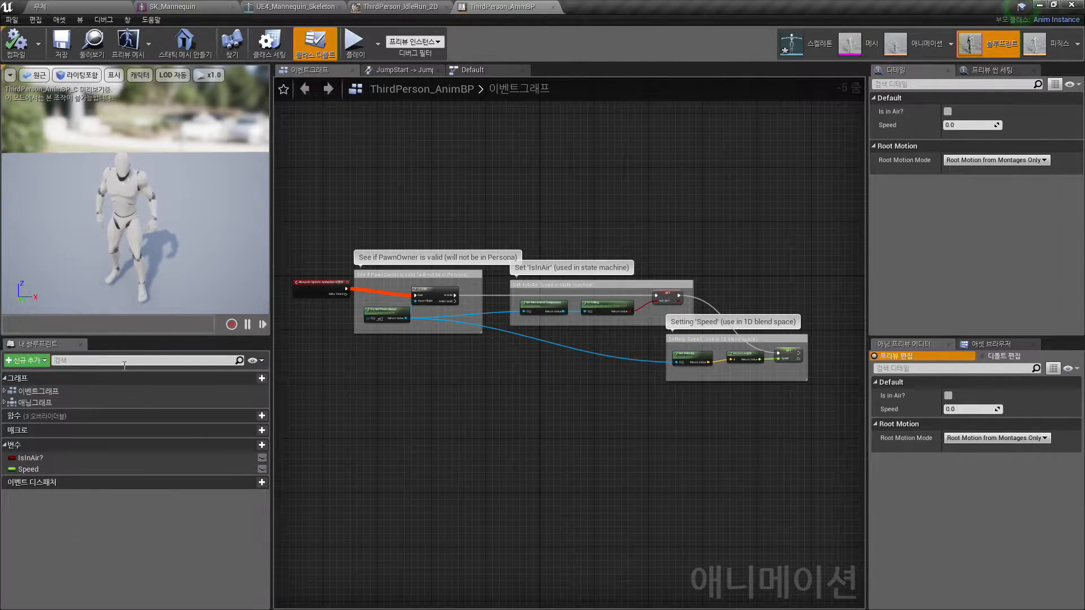
right_drag(394, 415, 372, 434)
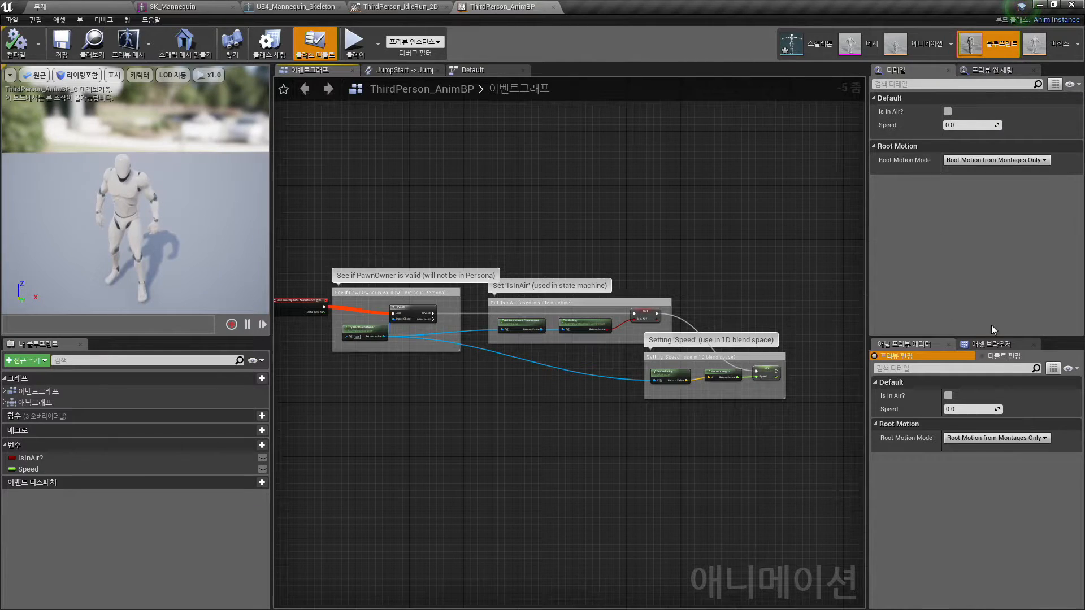
Show the asset browser in the anim blueprint editor, select the event graph entry and widen the graph area.
click(986, 344)
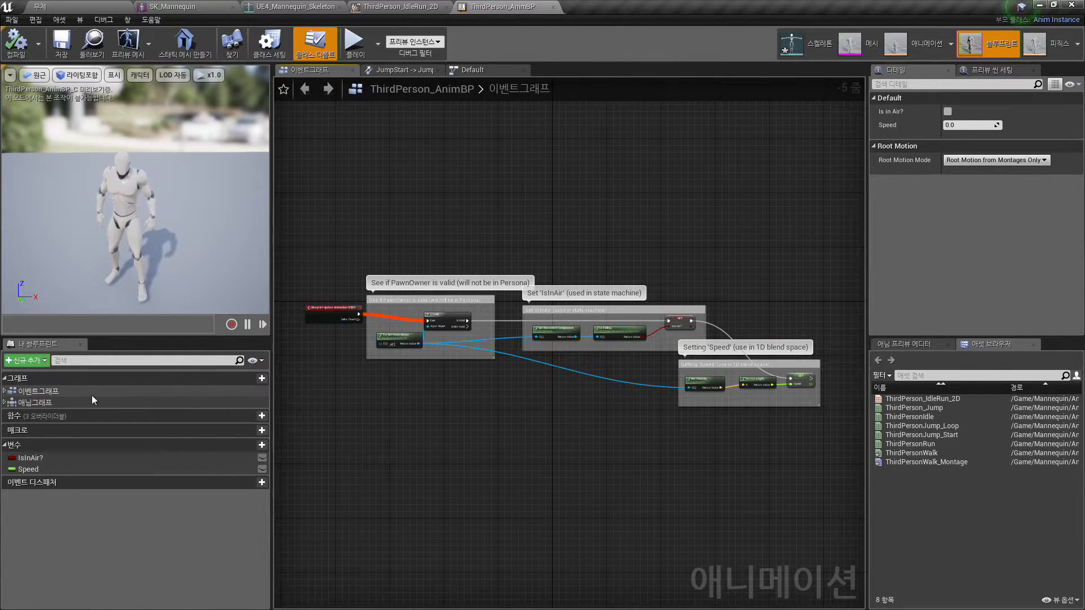
click(46, 405)
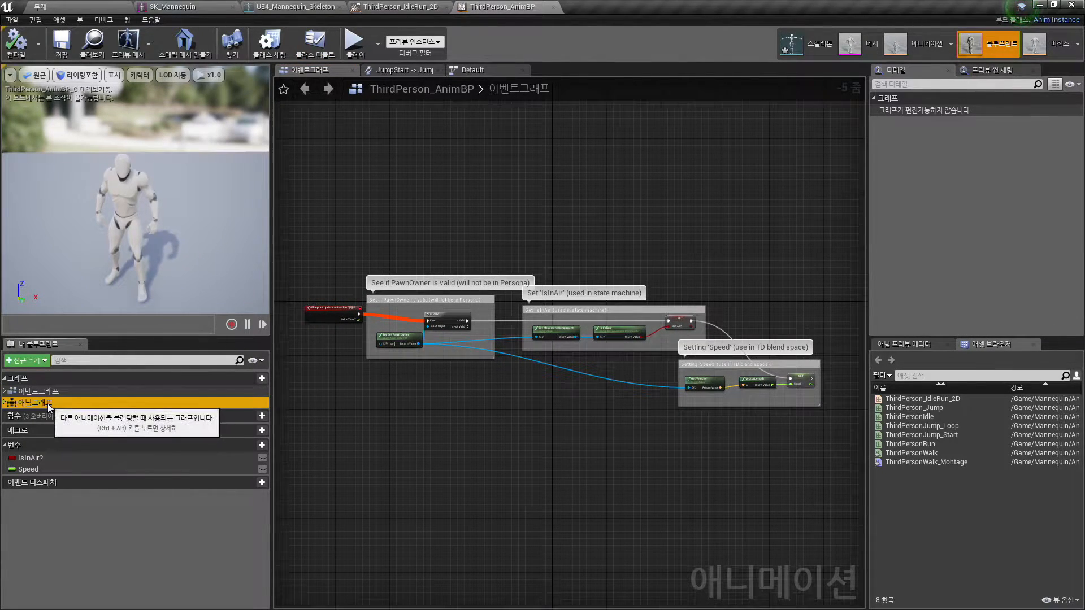
click(56, 392)
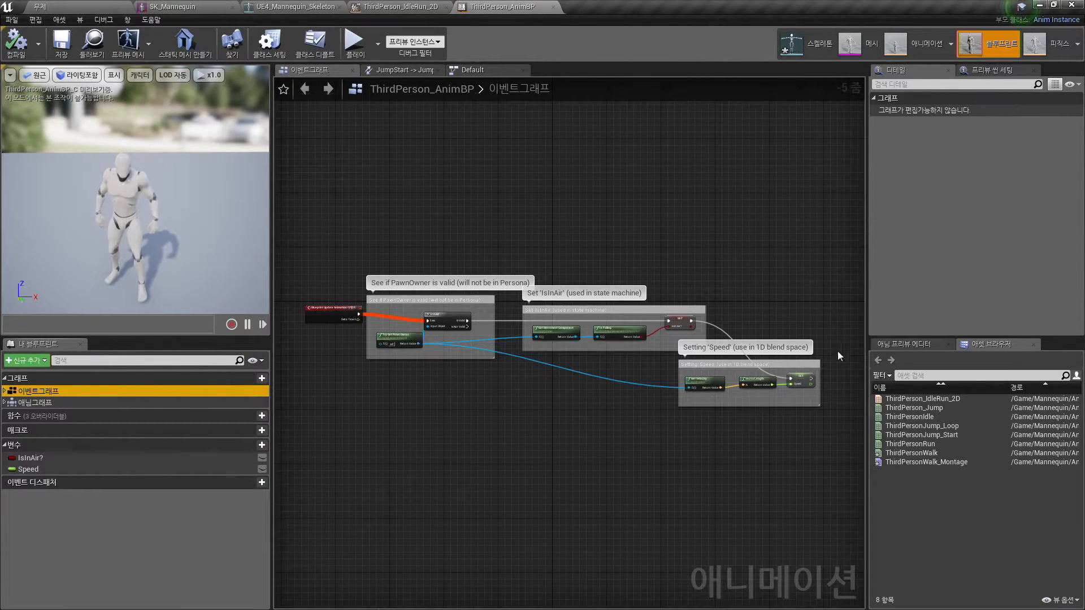
drag(866, 327, 916, 327)
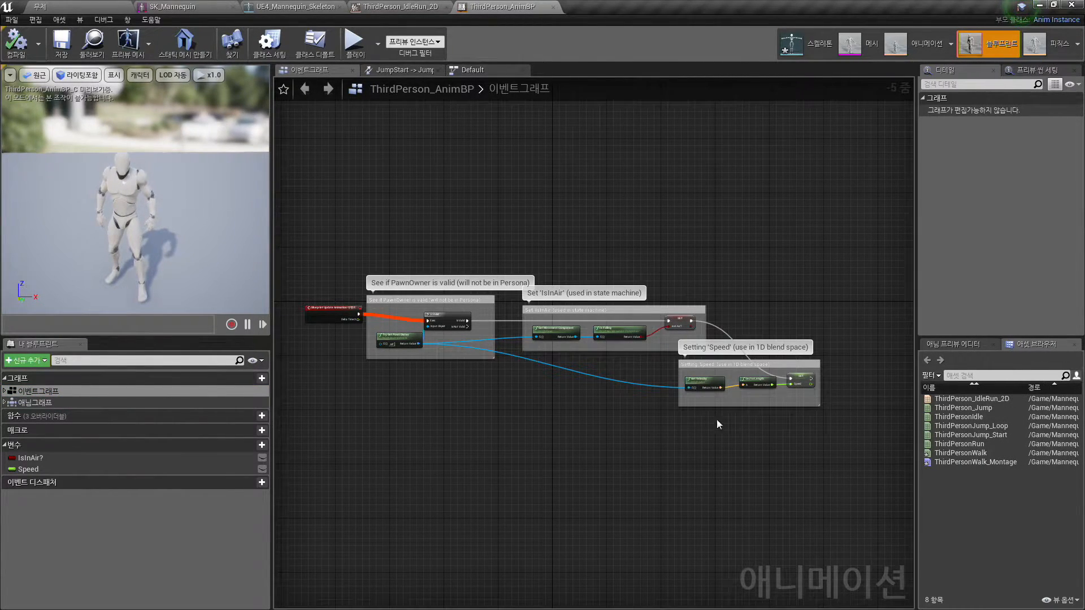
Revisit the IdleRun blend space, and examine the event graph nodes from the PawnOwner check to the Speed setter.
click(415, 6)
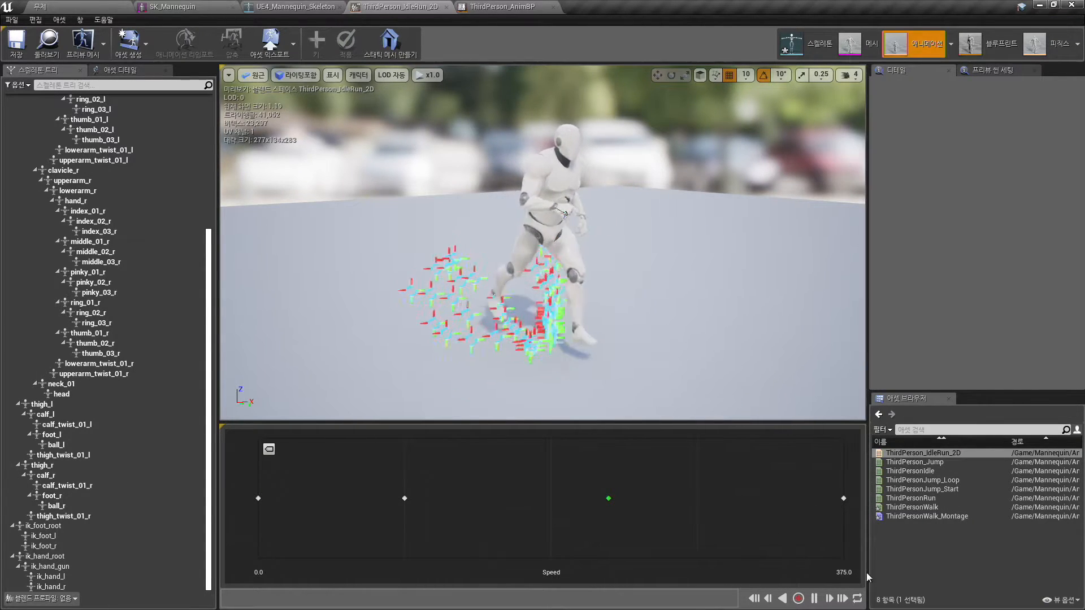
click(521, 5)
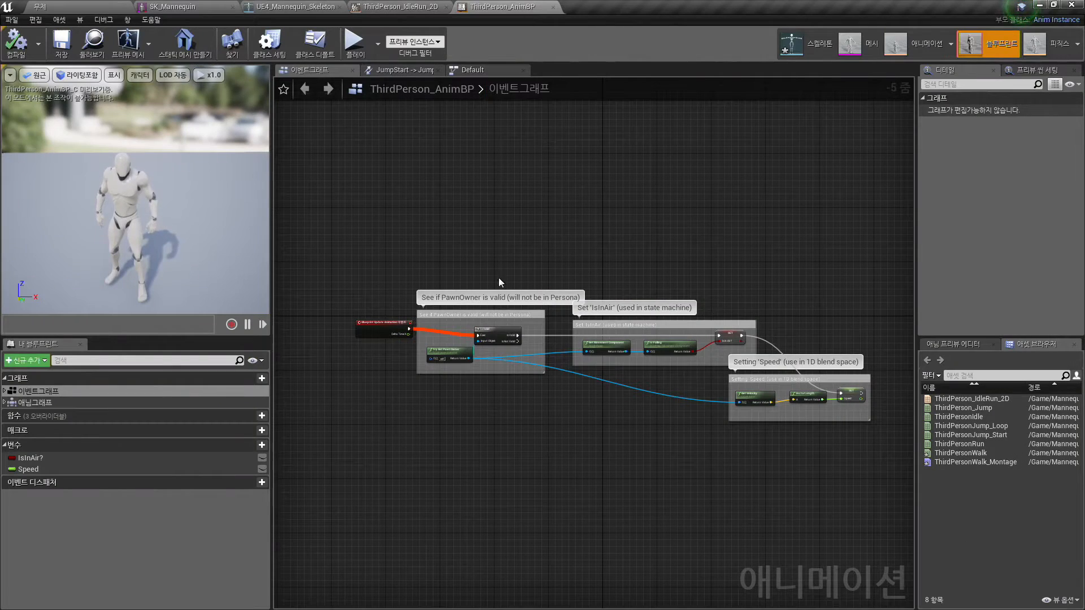
scroll(509, 354, up, 5)
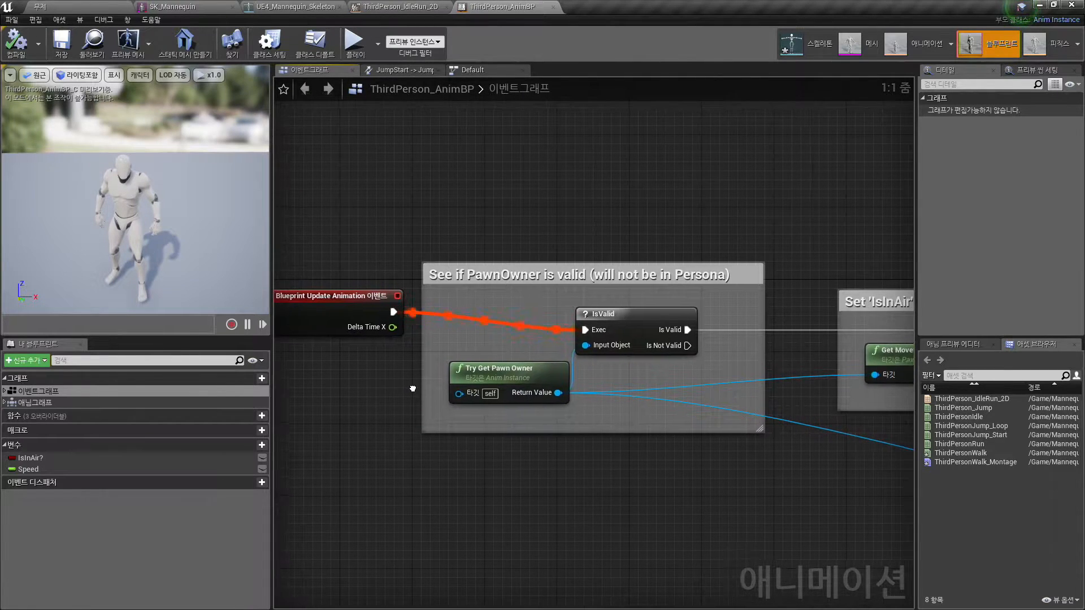
right_drag(646, 450, 634, 423)
right_drag(555, 392, 336, 301)
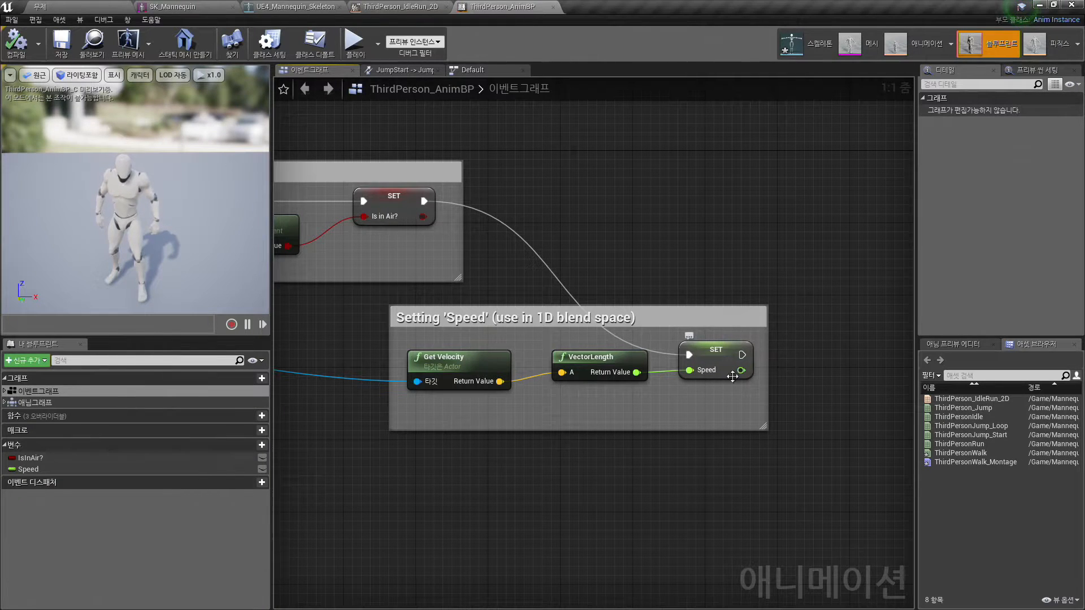
Move the Get Velocity and VectorLength nodes lower in the Setting 'Speed' group, and check the Speed axis of the IdleRun blend space.
drag(475, 371, 474, 381)
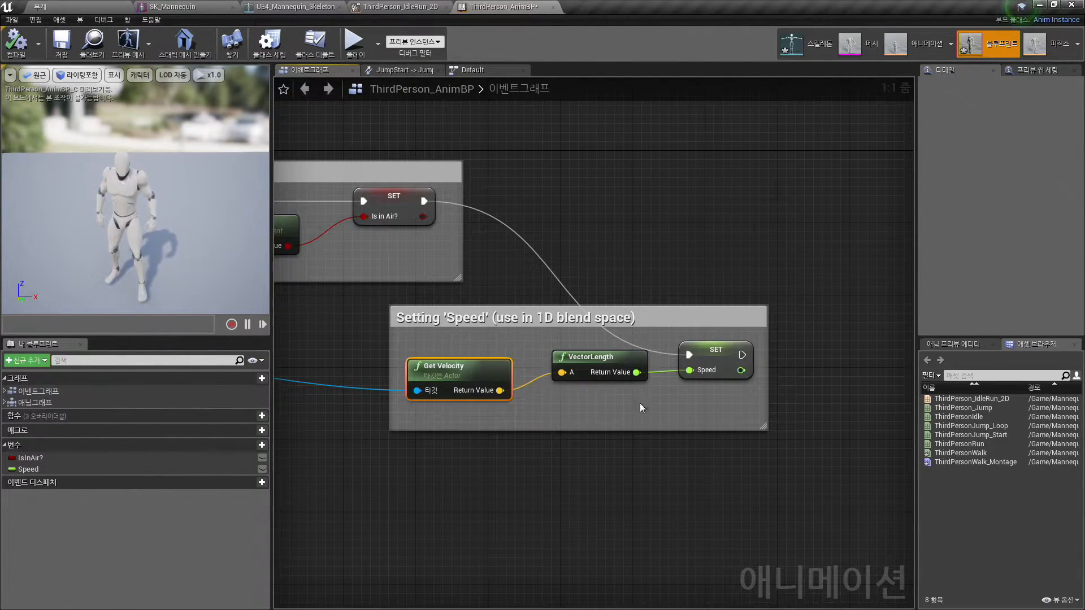
drag(599, 355, 580, 382)
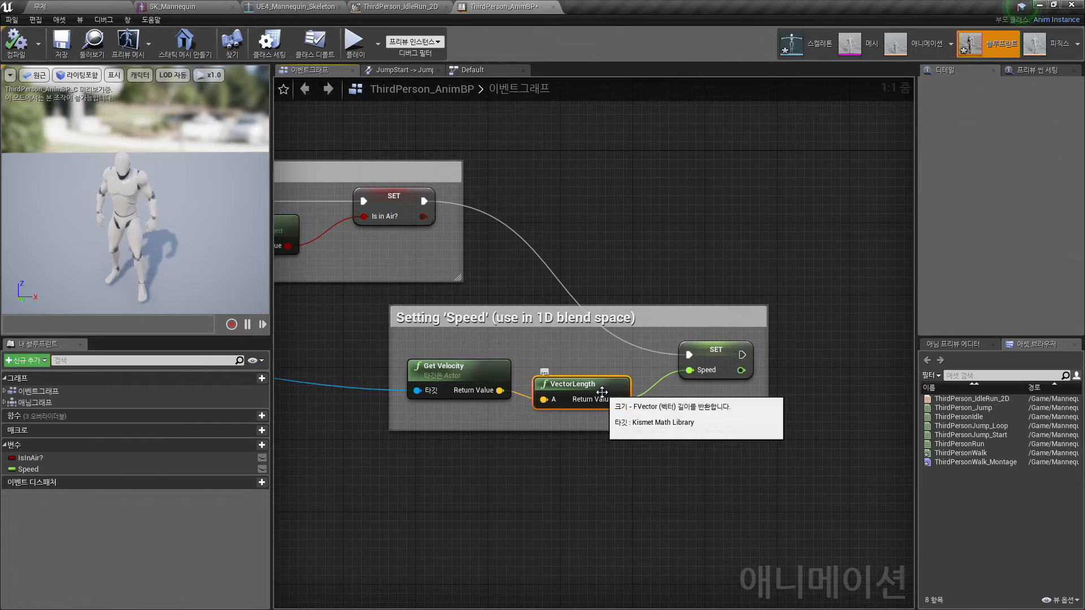
click(714, 360)
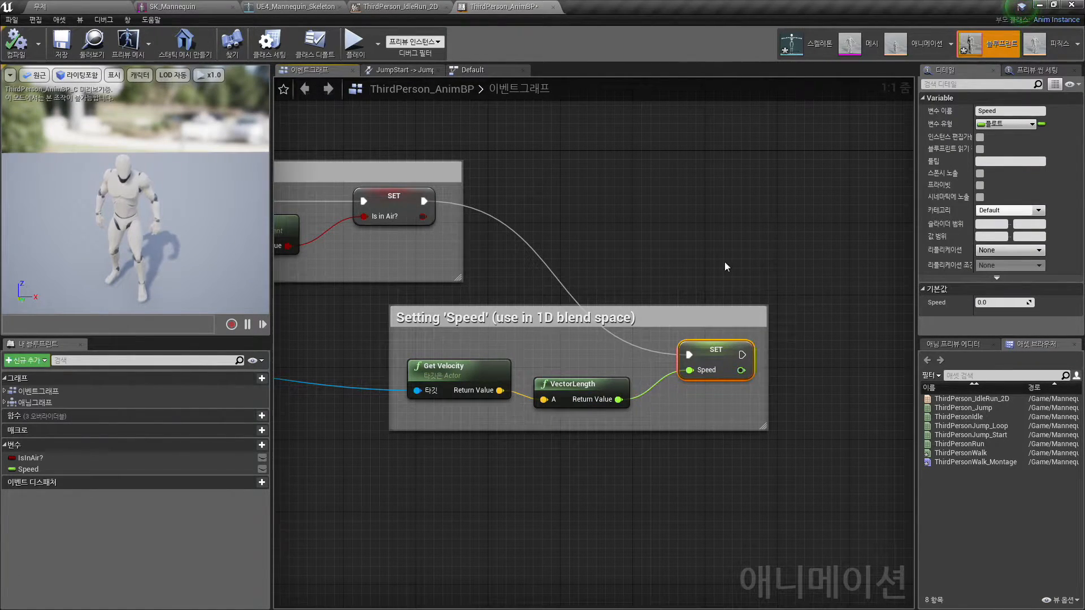
click(416, 8)
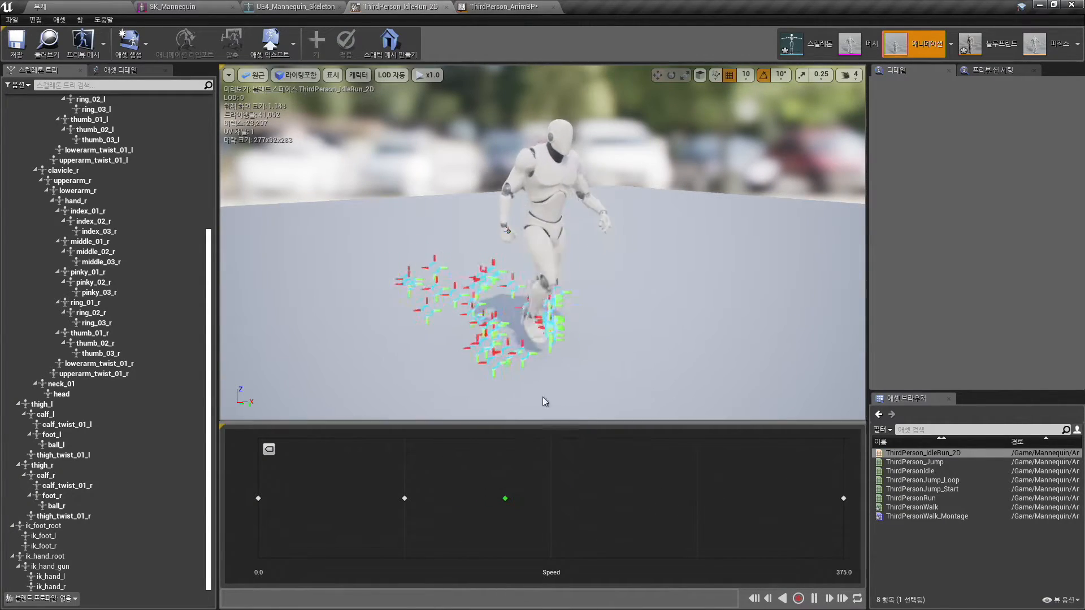
click(498, 6)
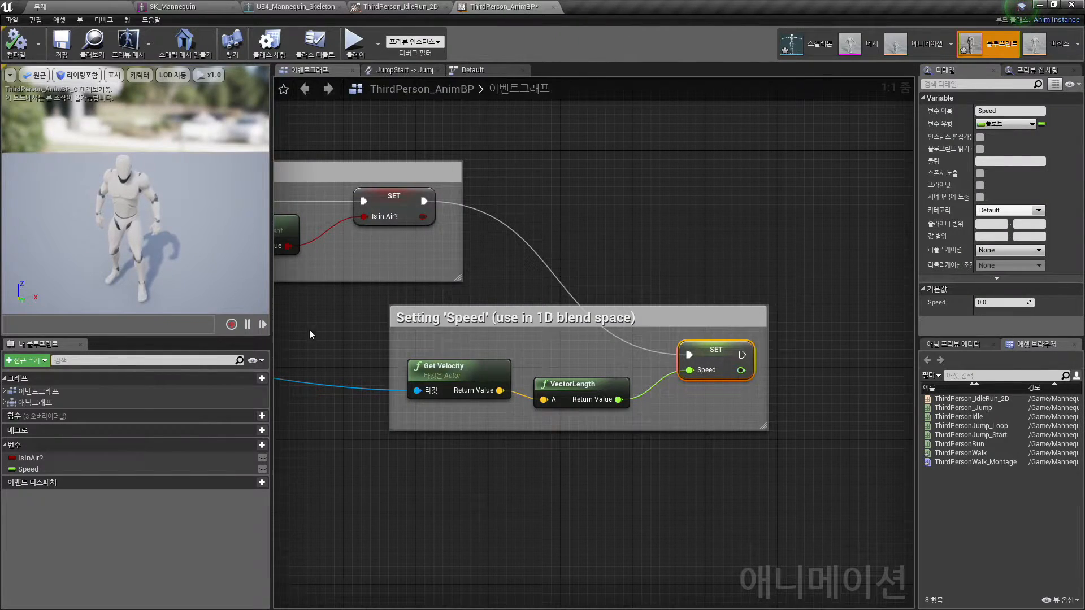
Open the anim graph and move the final animation pose node closer to the Default state machine node.
double_click(38, 403)
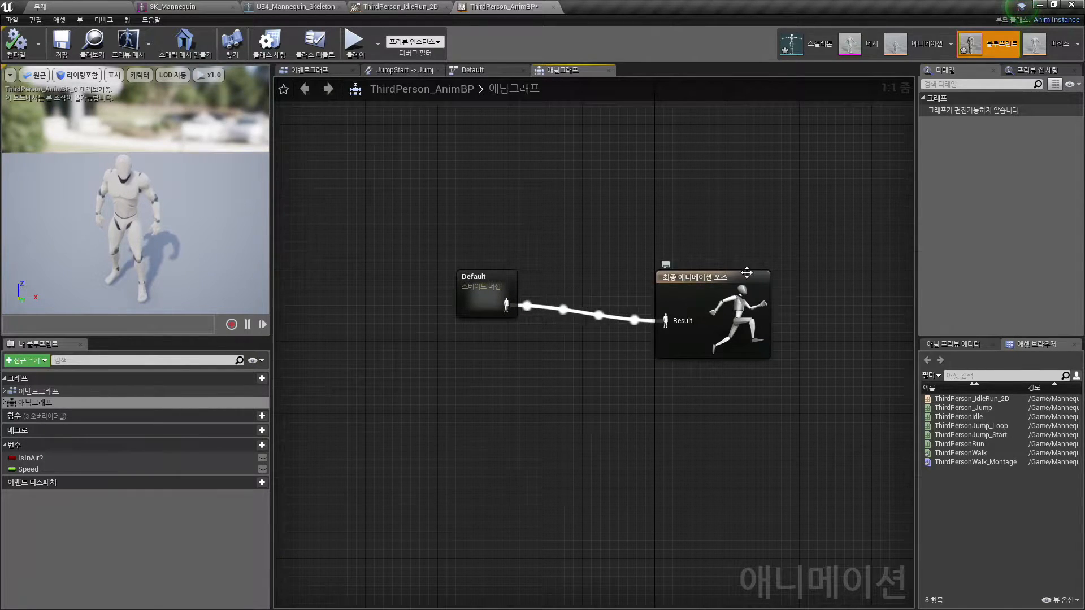
right_drag(647, 391, 647, 364)
drag(701, 307, 682, 298)
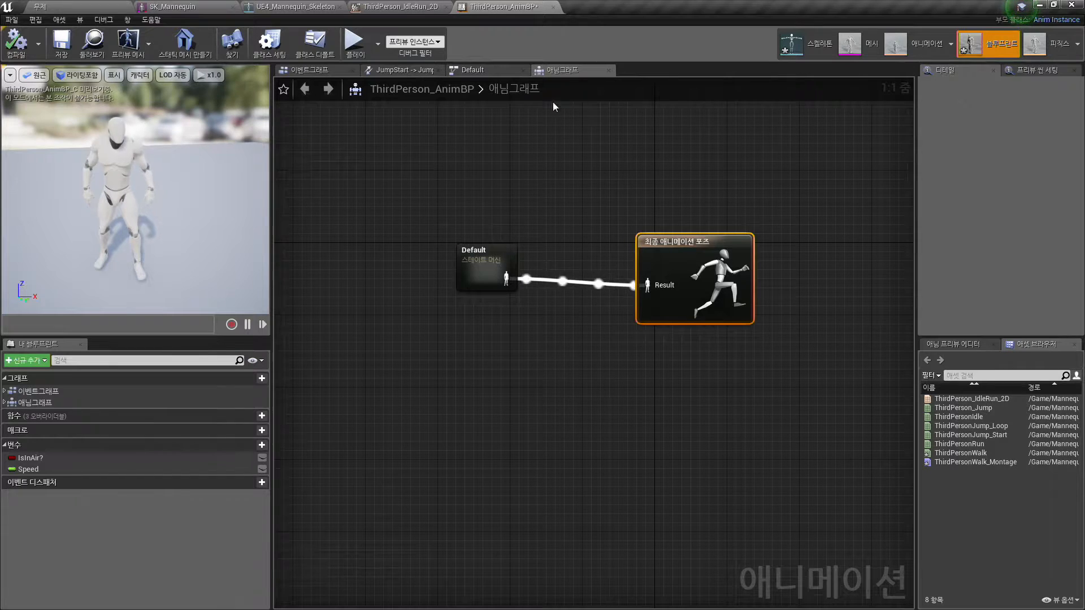
drag(680, 279, 644, 279)
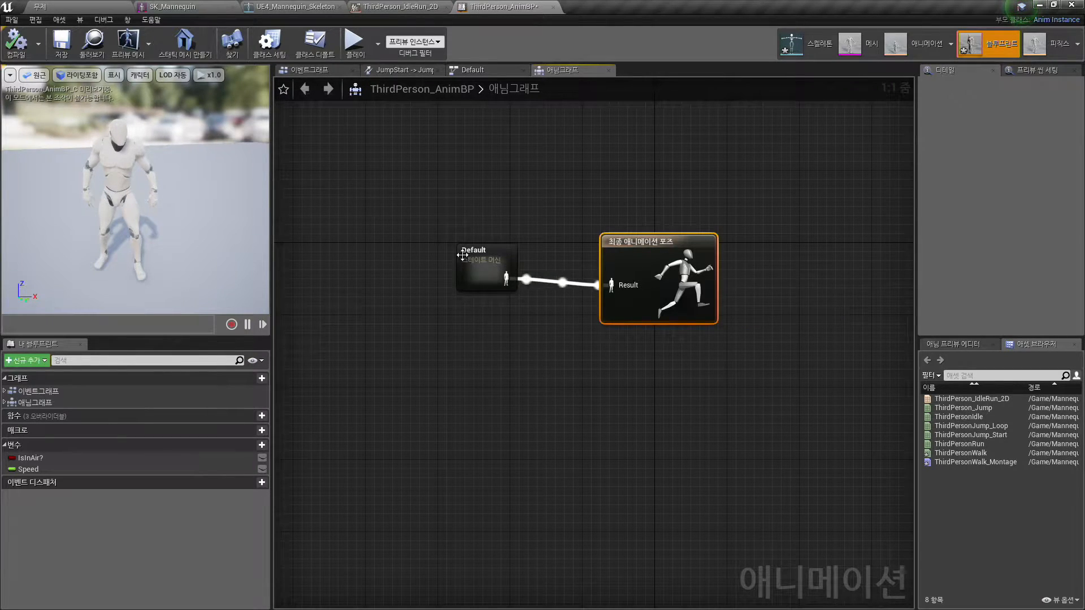
drag(470, 257, 468, 265)
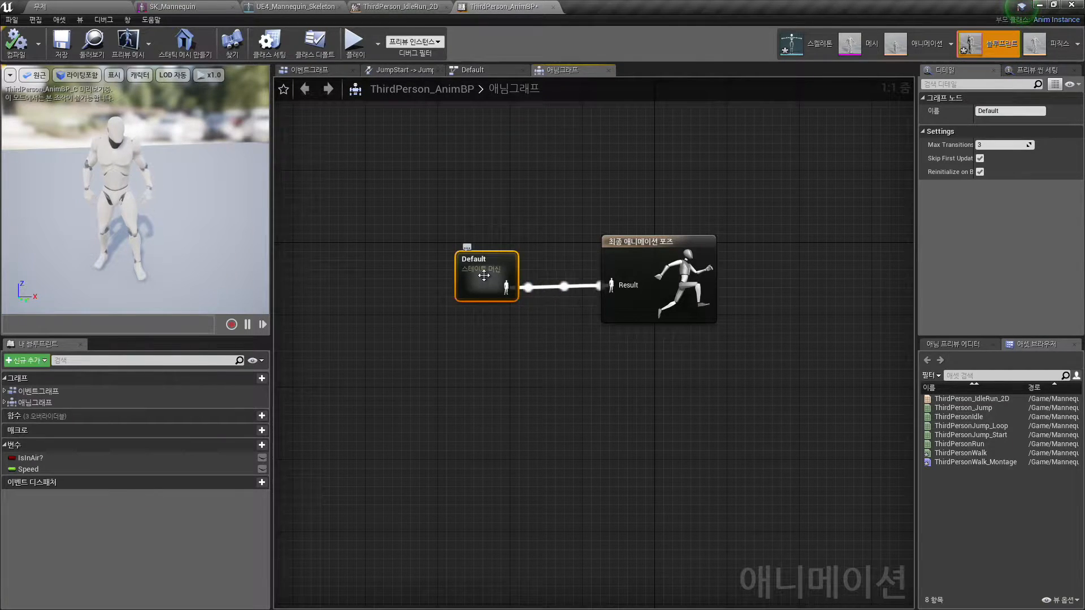
Search the anim graph's available node actions for "스테이" and dismiss the list without adding a node.
right_click(471, 348)
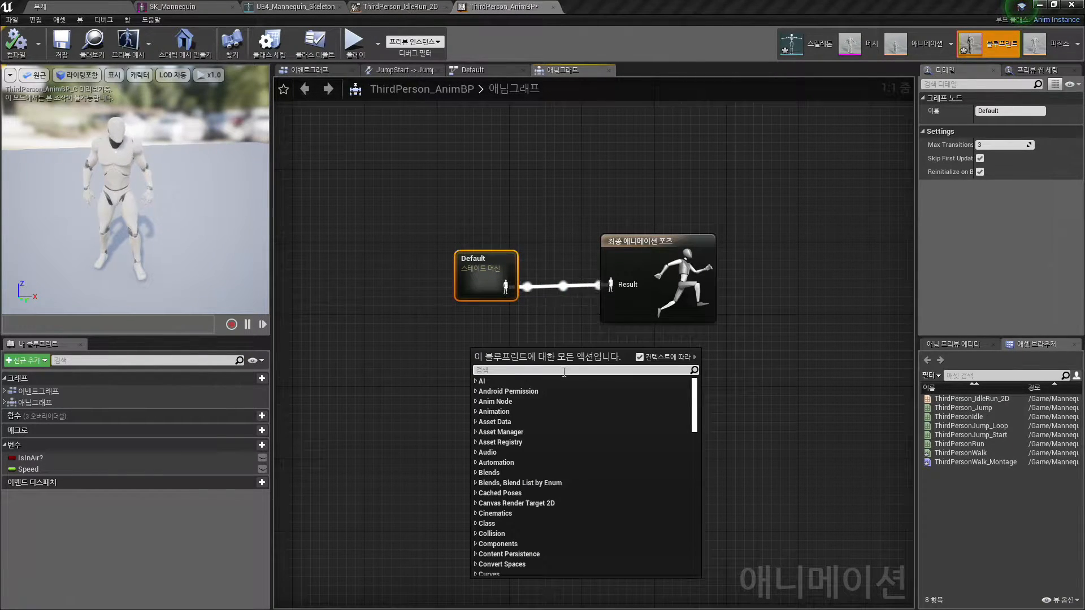
text(t)
key(BackSpace)
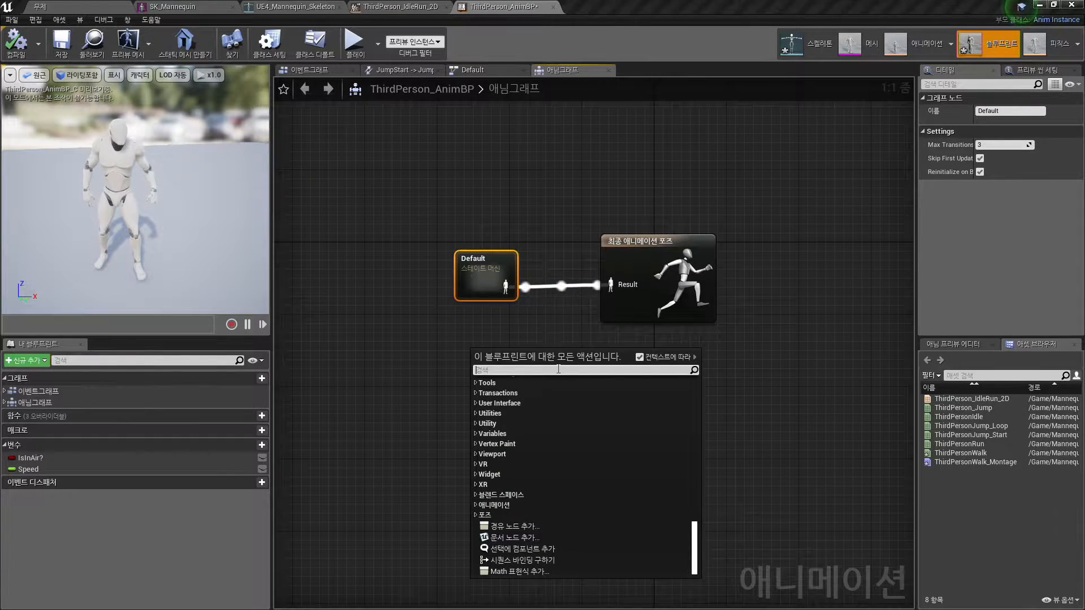
text(스테이)
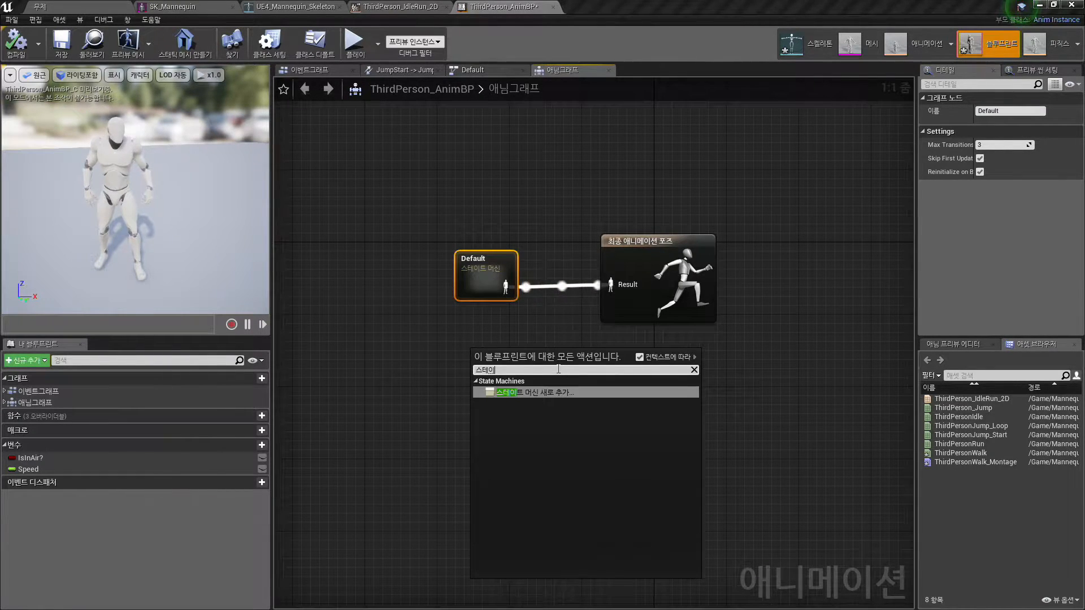
click(425, 328)
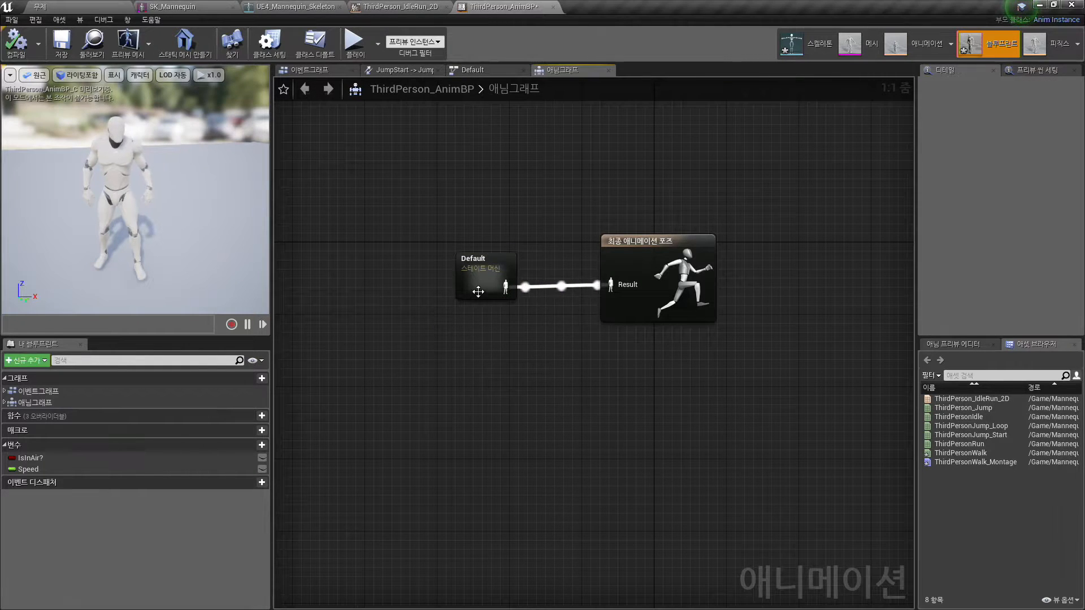
Open the Default state machine and center its Idle/Run, JumpStart, JumpLoop and JumpEnd states in the view.
double_click(480, 288)
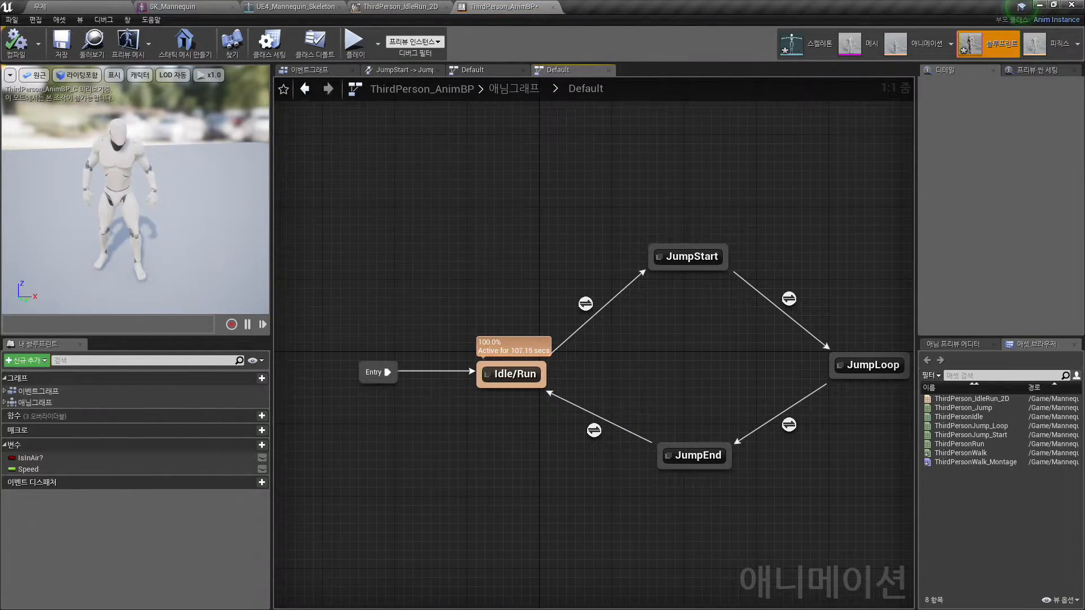
right_drag(537, 200, 467, 144)
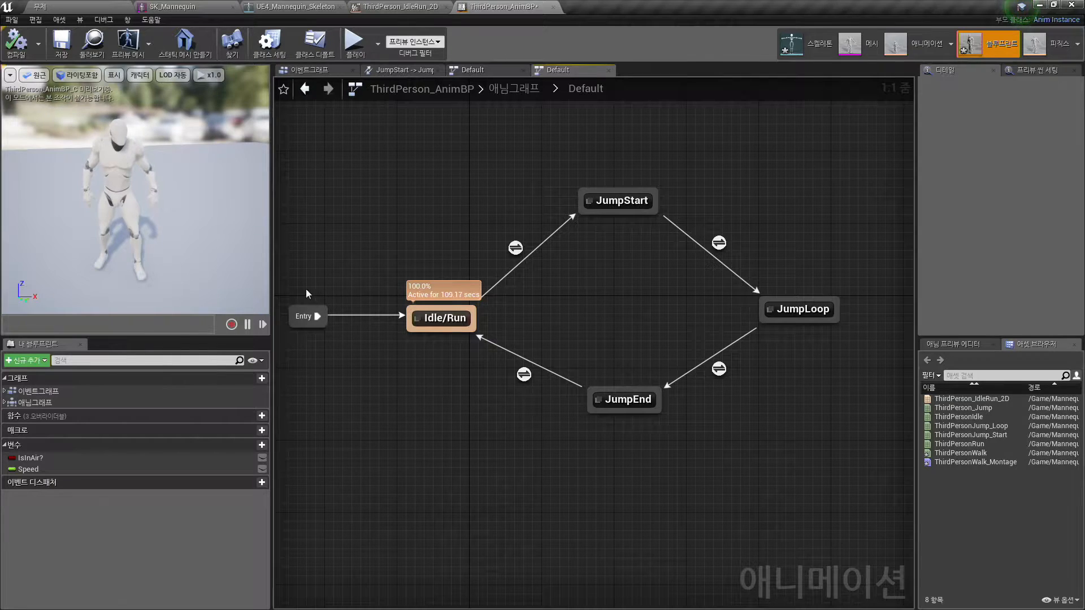
mouse_move(443, 319)
drag(458, 331, 438, 336)
Add a new state below Idle/Run in the Default state machine, keeping the name State.
right_click(442, 374)
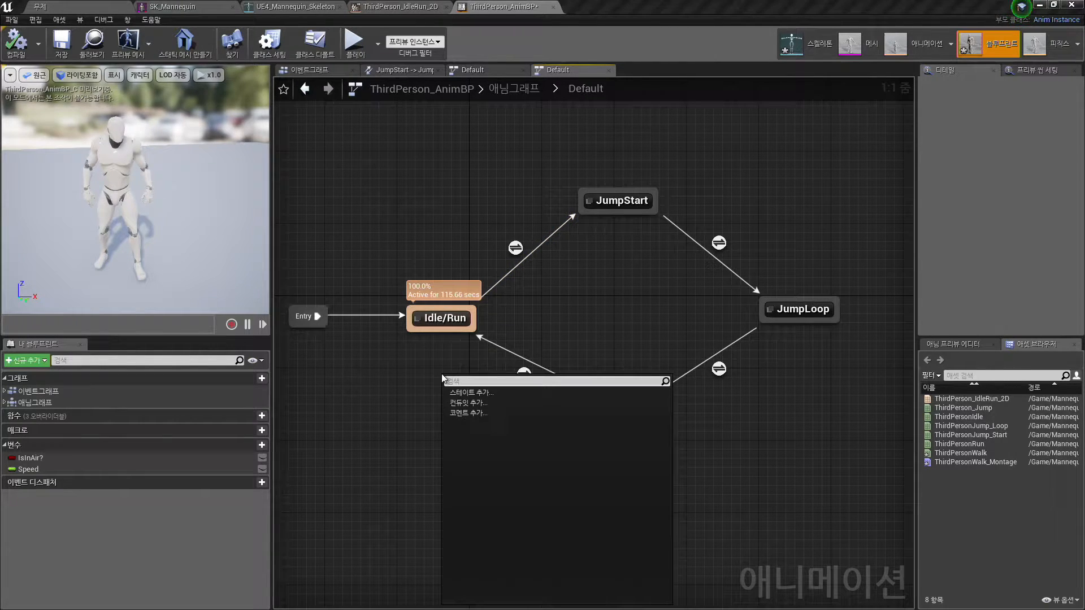
click(485, 393)
mouse_move(443, 396)
mouse_down()
mouse_move(408, 393)
mouse_move(432, 398)
mouse_up()
click(430, 412)
drag(324, 327, 331, 375)
click(315, 376)
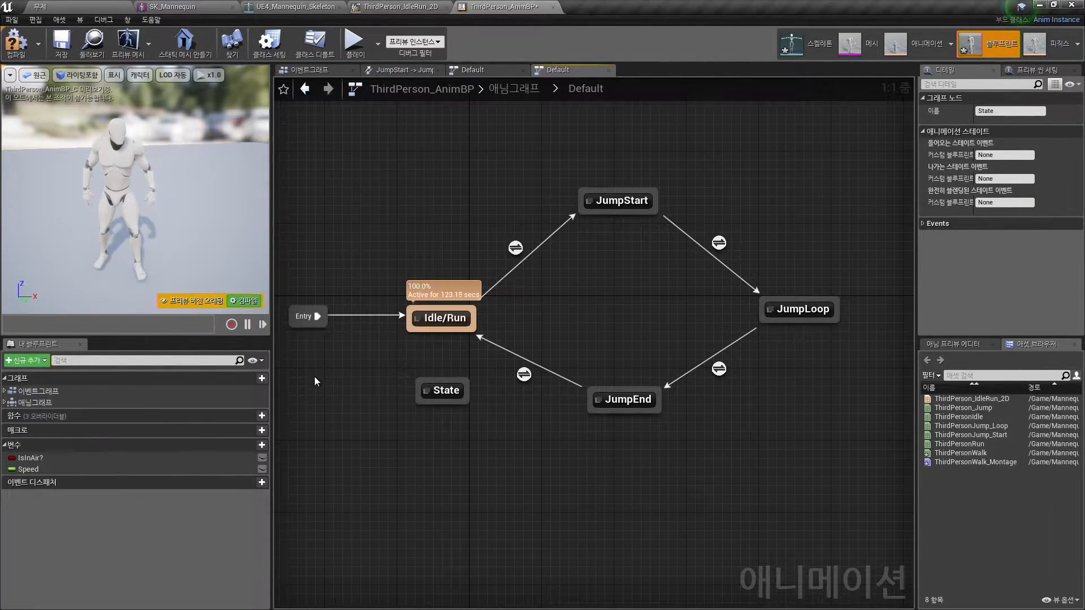
Open the Idle/Run state and add a second ThirdPerson_IdleRun_2D blend space player below the existing one.
double_click(430, 317)
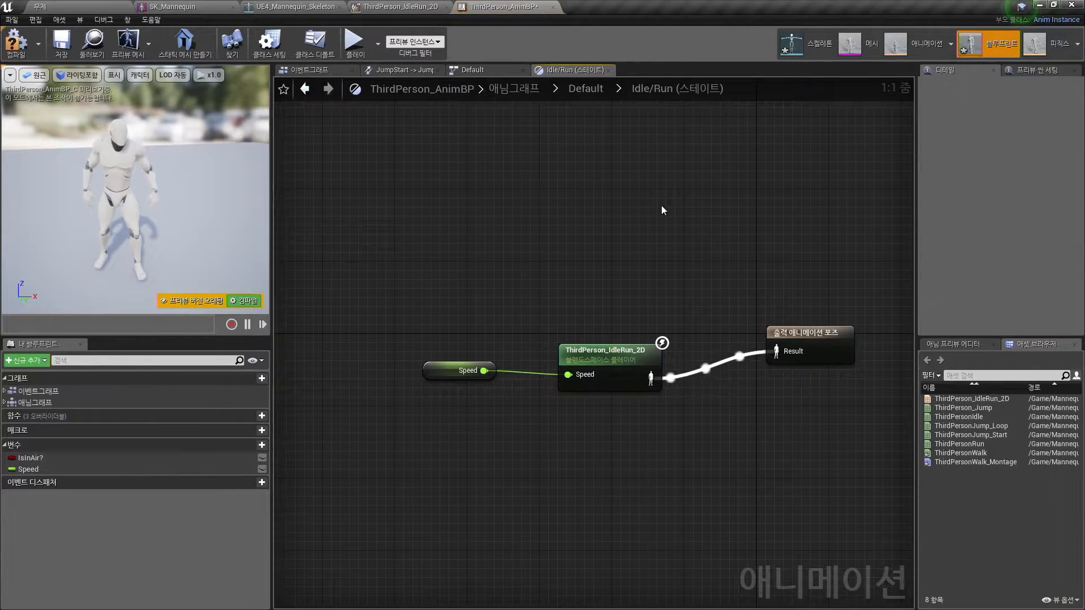
click(988, 400)
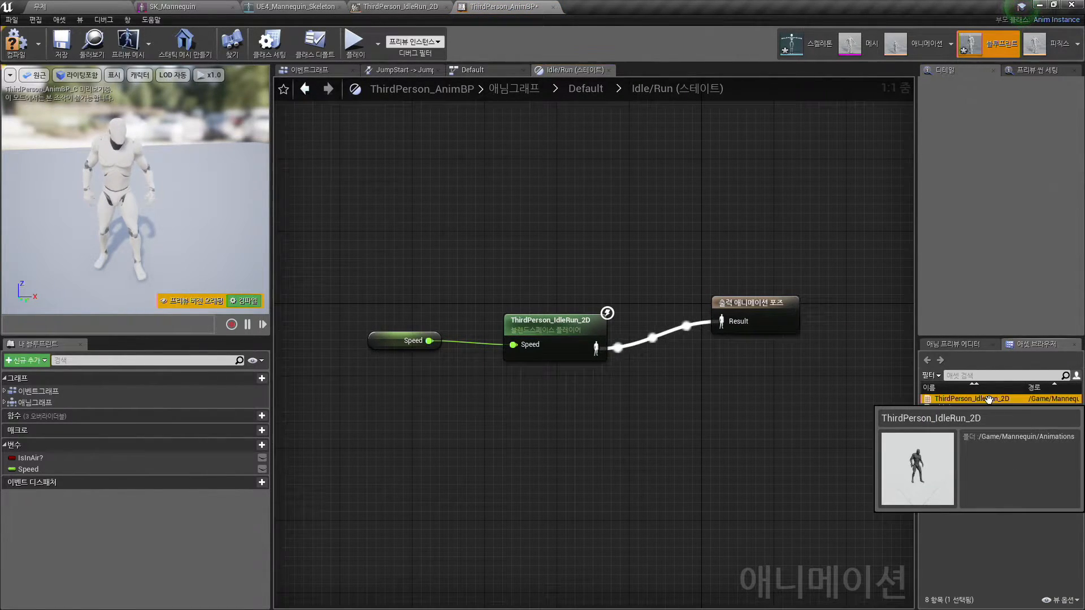
drag(988, 400, 619, 405)
drag(702, 414, 604, 396)
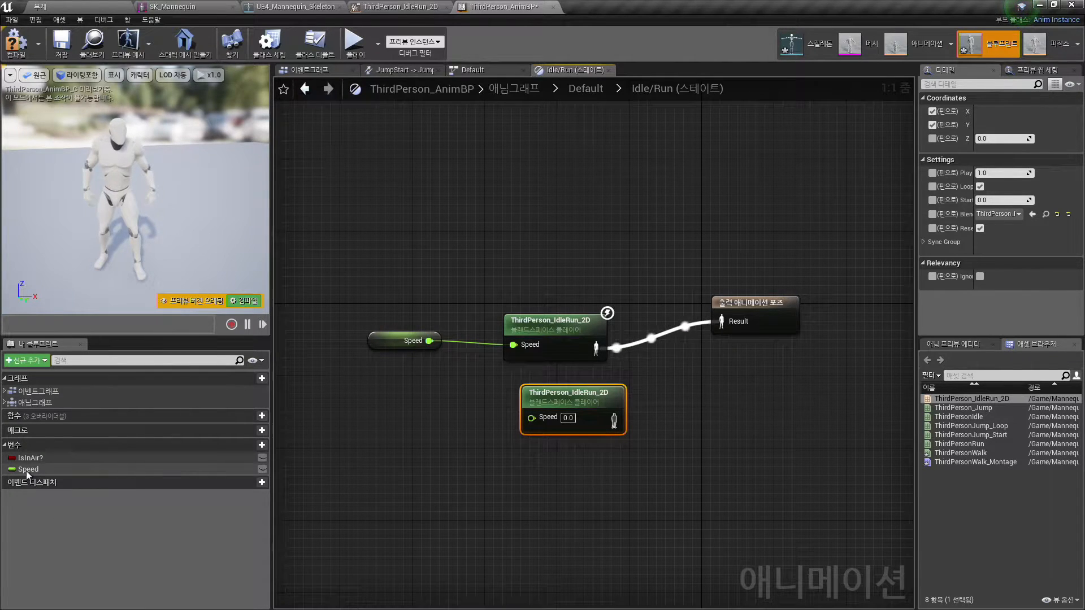
Add a Speed variable getter in the Idle/Run state and connect it to the Speed input of the lower ThirdPerson_IdleRun_2D player.
drag(26, 469, 408, 457)
click(456, 447)
click(407, 483)
key(Delete)
drag(44, 466, 542, 421)
drag(423, 419, 449, 447)
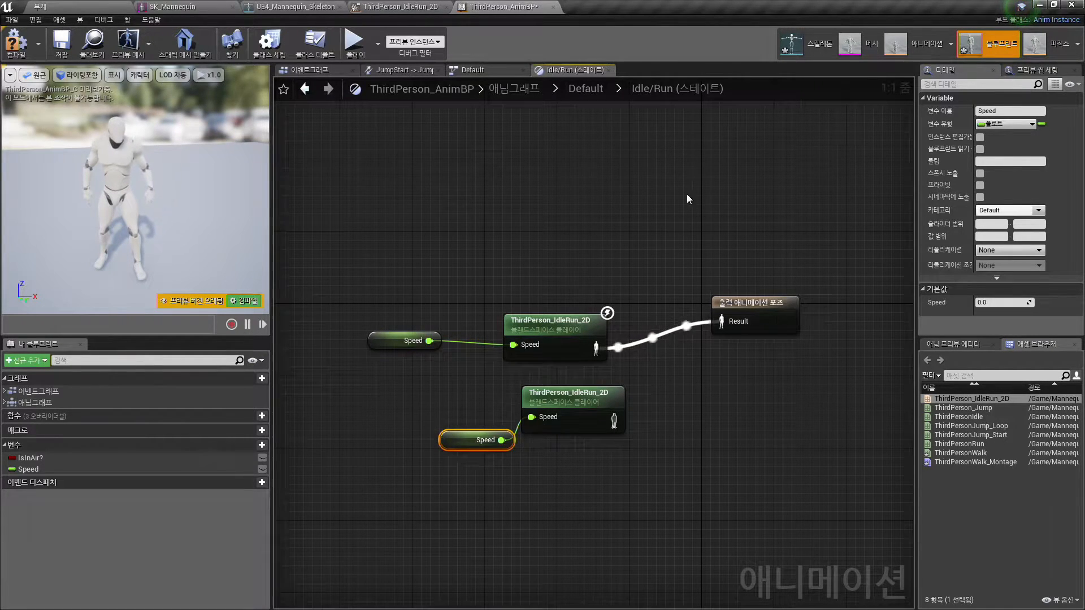
Open the JumpStart state from the Default state machine and preview its ThirdPersonJump_Start animation in the animation editor.
click(588, 89)
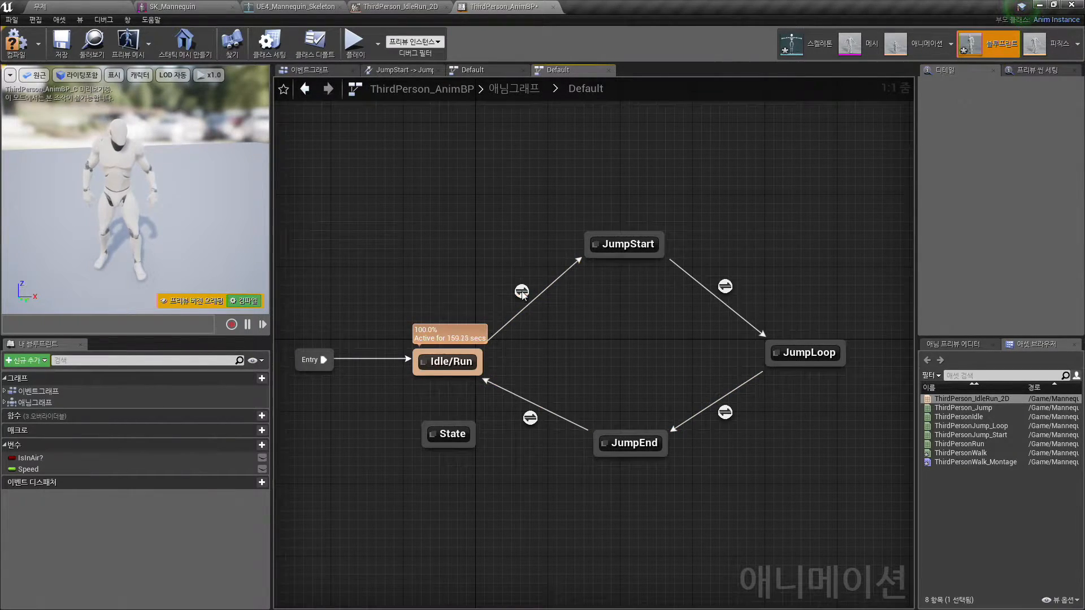
double_click(633, 246)
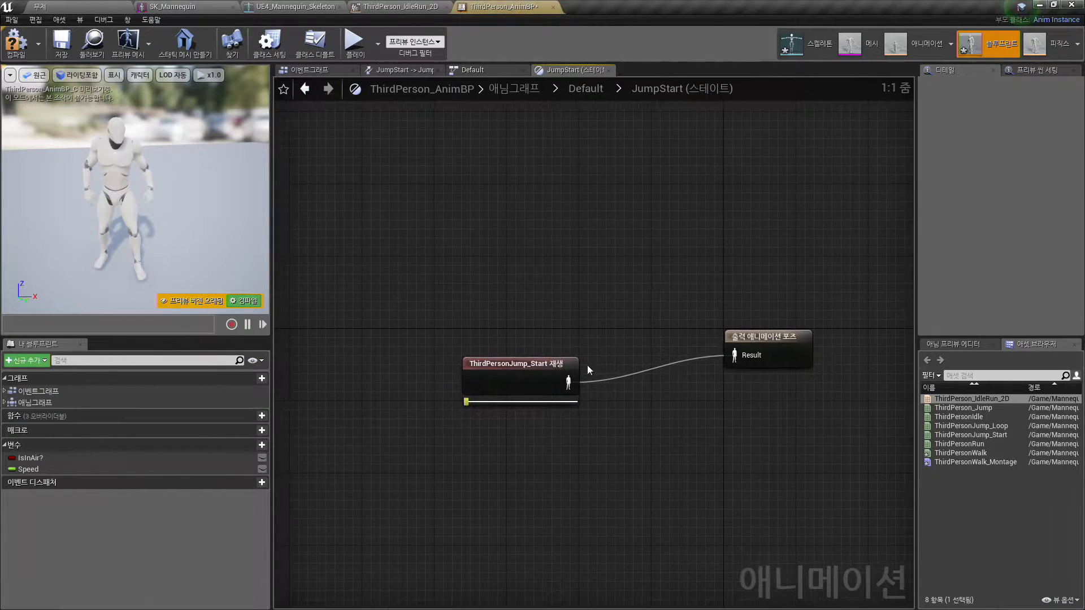
double_click(517, 374)
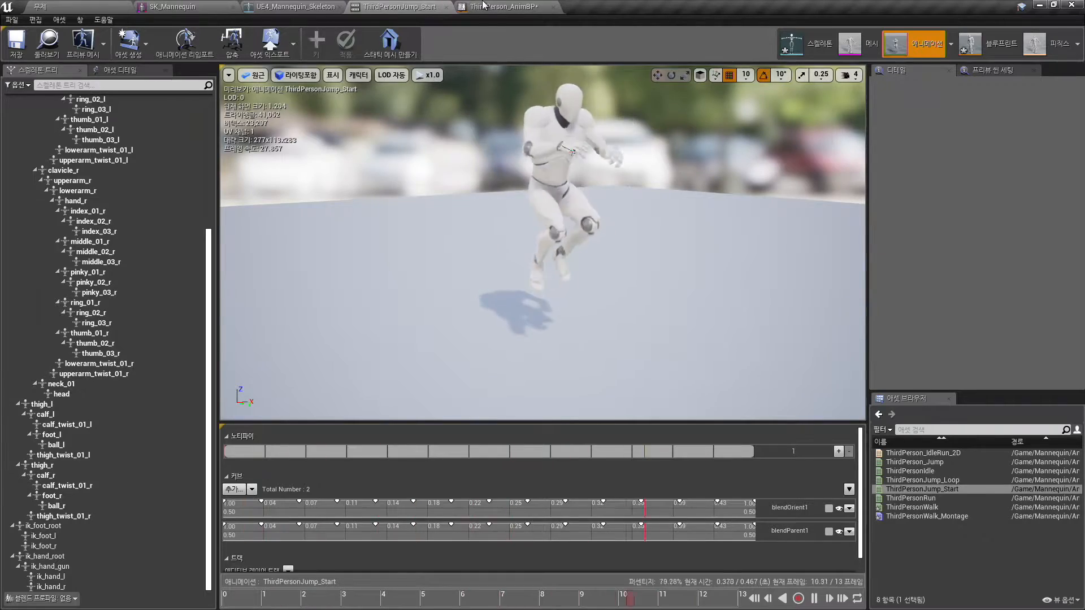
click(503, 7)
Open the JumpLoop state from the Default state machine and preview its ThirdPersonJump_Loop animation in the animation editor.
click(588, 92)
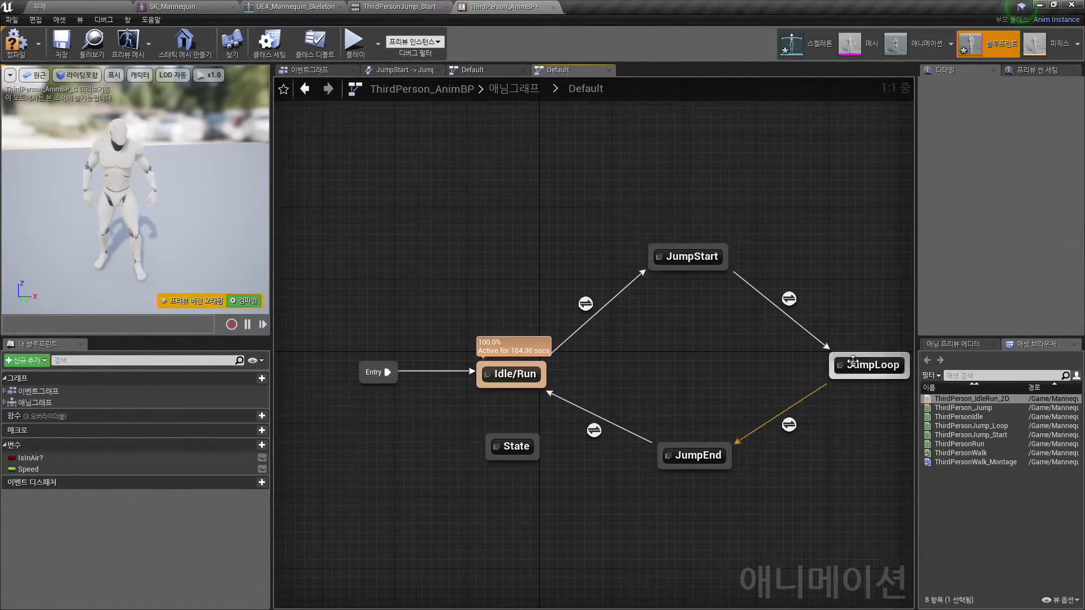
double_click(868, 363)
double_click(608, 367)
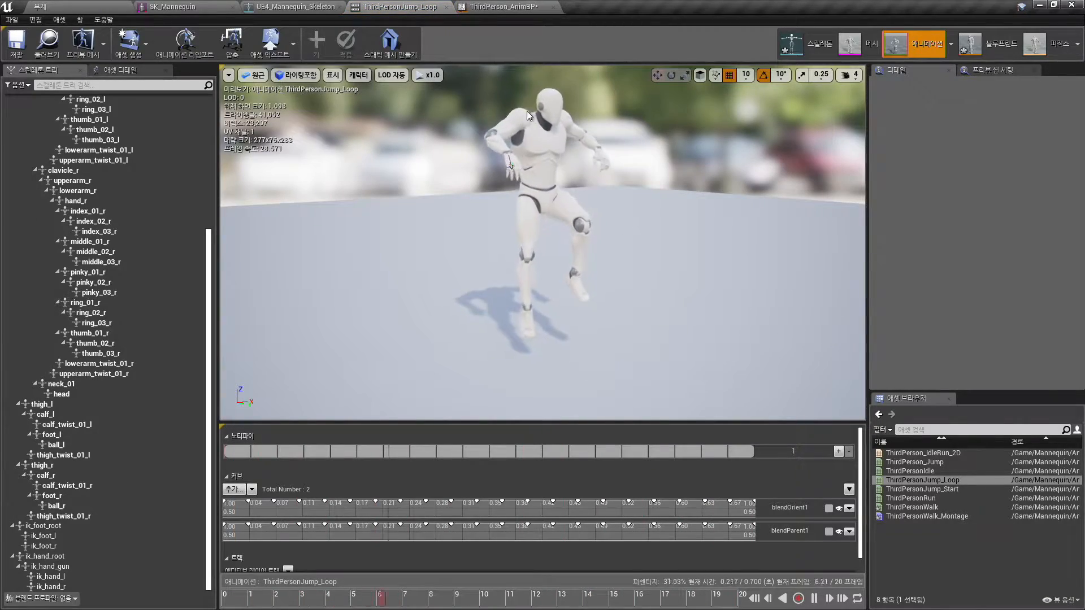
click(505, 7)
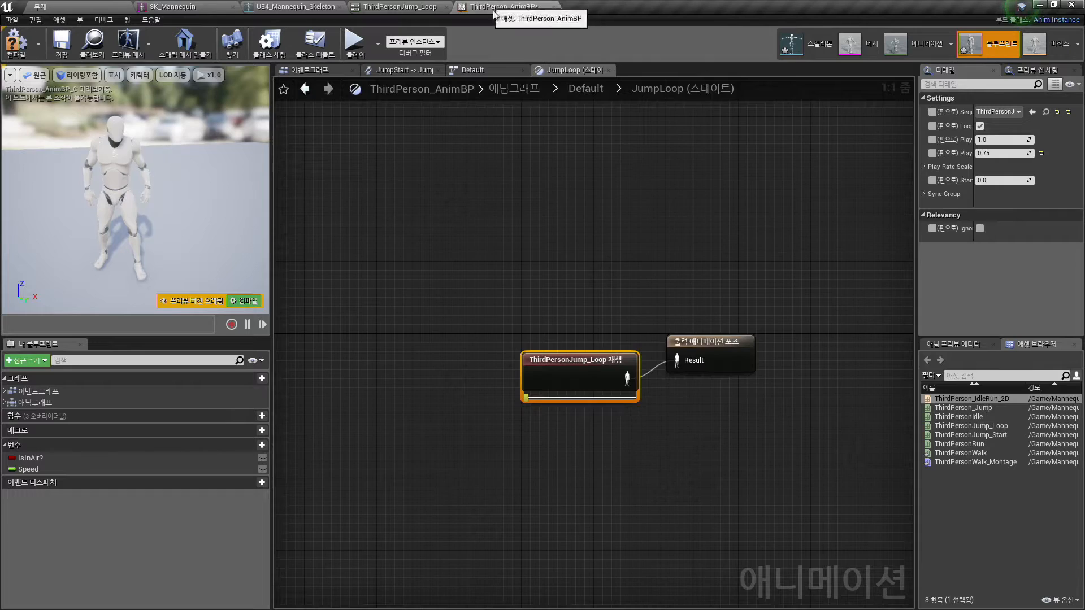
Open the JumpEnd state from the Default state machine and preview its ThirdPerson_Jump animation in the animation editor.
click(593, 96)
double_click(679, 394)
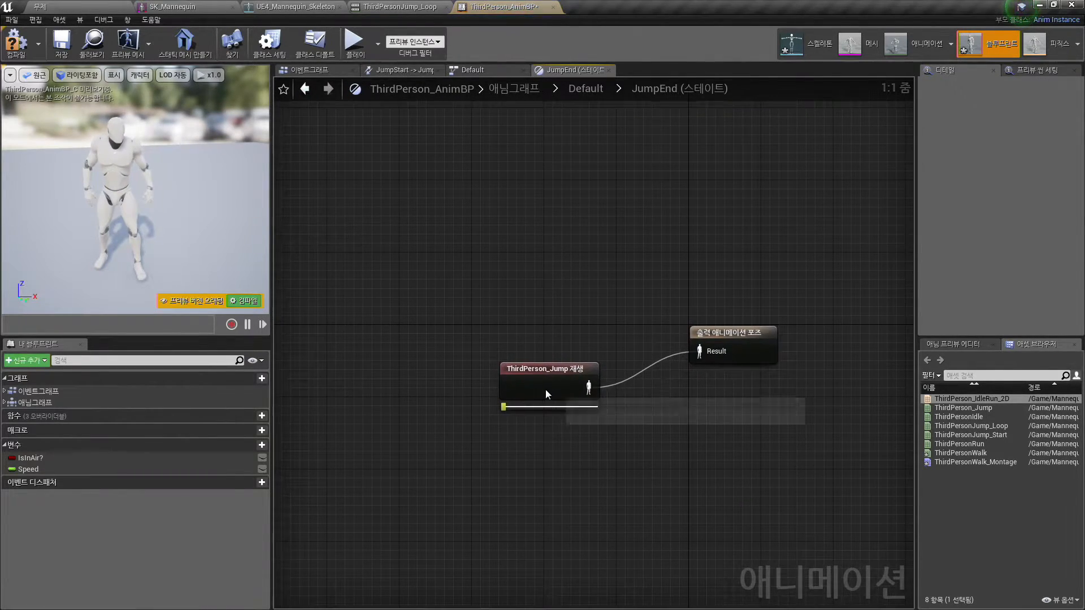
double_click(544, 387)
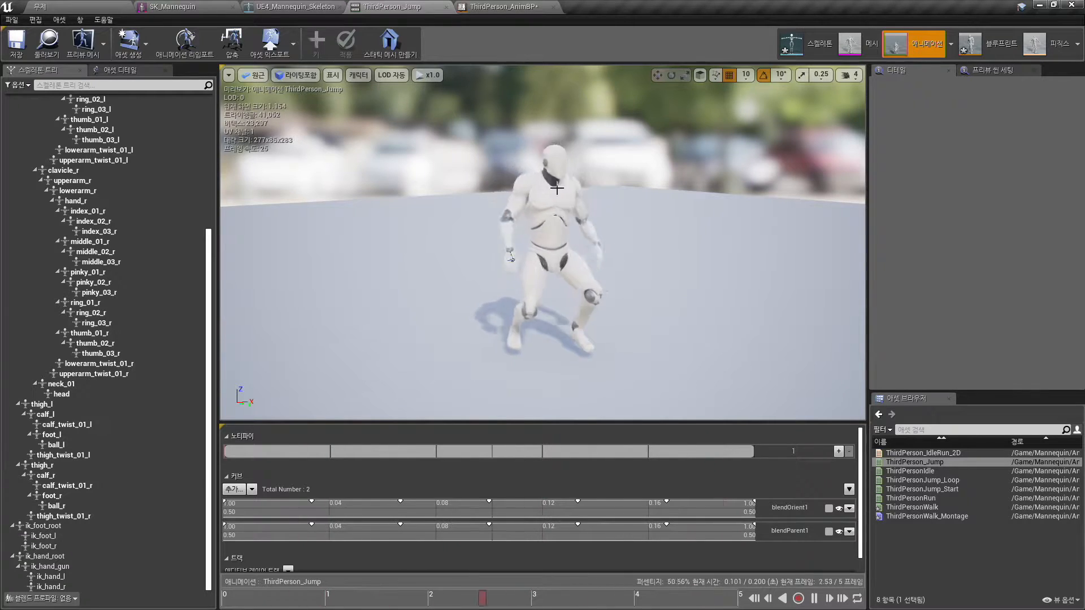
click(505, 7)
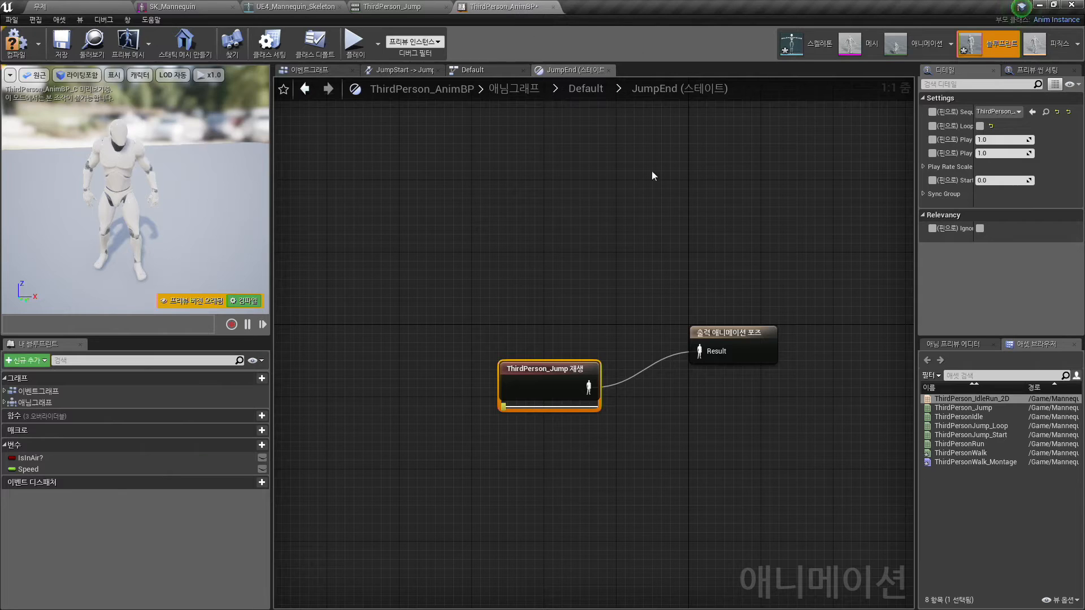
Place State farther below Idle/Run with a transition leading from Idle/Run to it, and open that transition's rule.
click(574, 89)
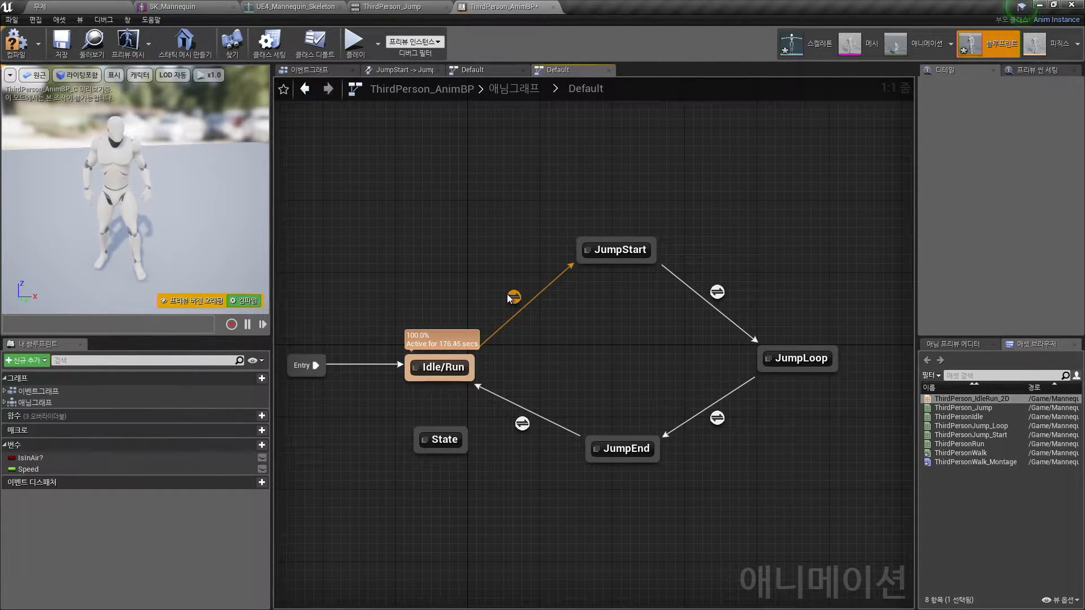
drag(473, 390, 445, 507)
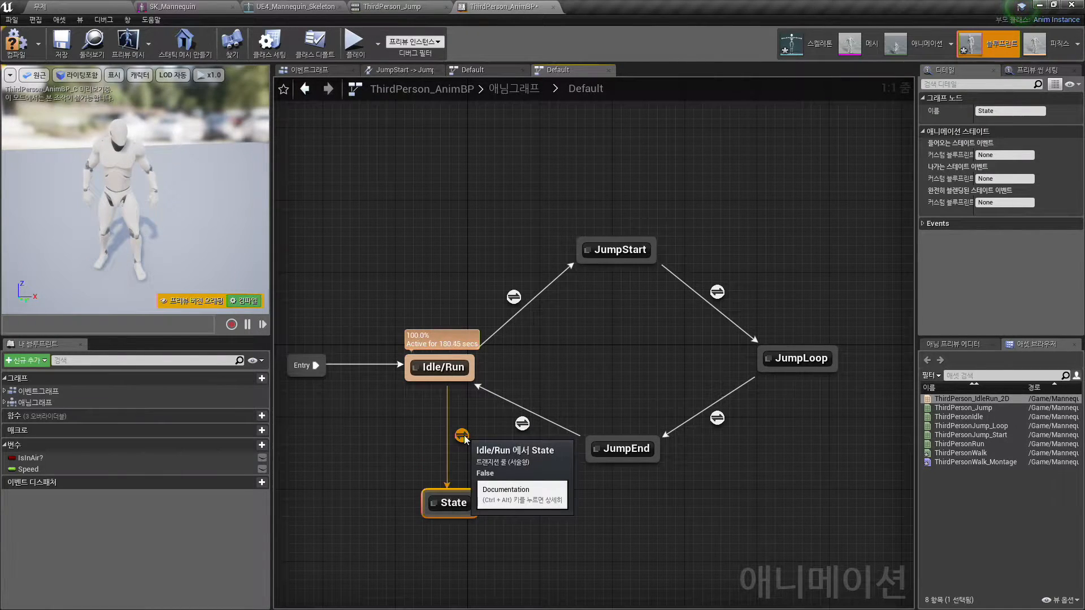
double_click(462, 438)
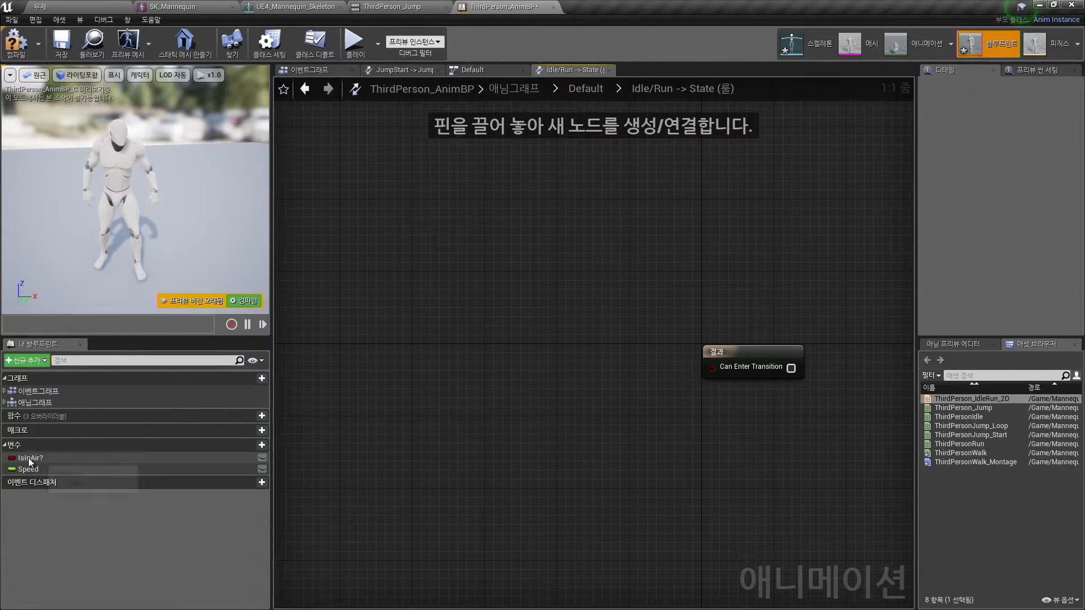
Add an IsInAir? variable getter to the Idle/Run to State rule graph, below and before the result node.
ctrl+drag(28, 458, 366, 384)
drag(437, 364, 453, 408)
click(473, 374)
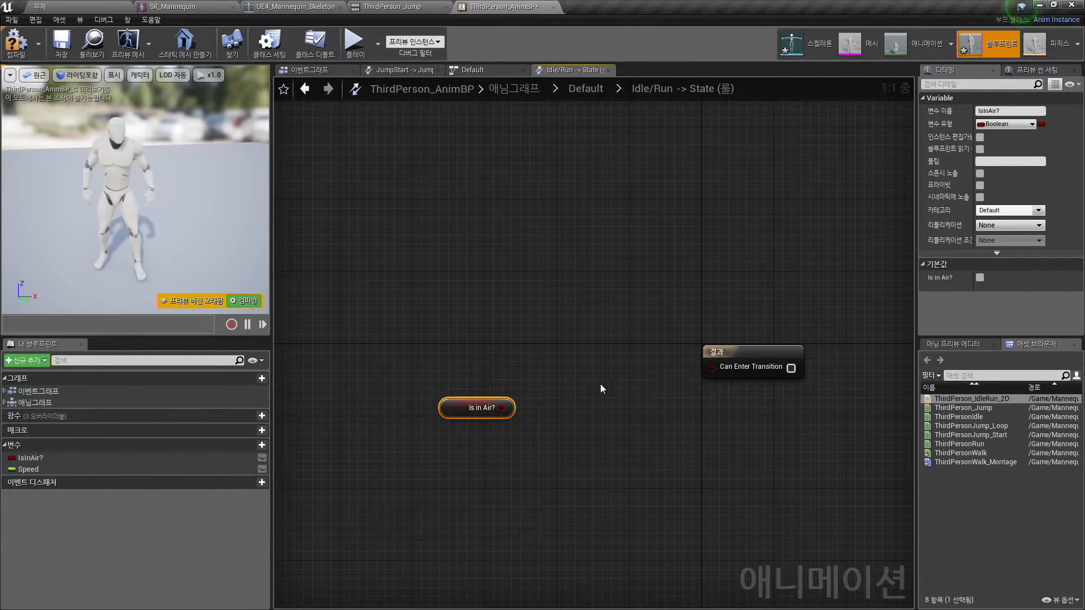
Feed Is in Air? through a NOT Boolean node into Can Enter Transition, and return to the Default state machine.
drag(502, 409, 550, 350)
text(ㅜㅂ)
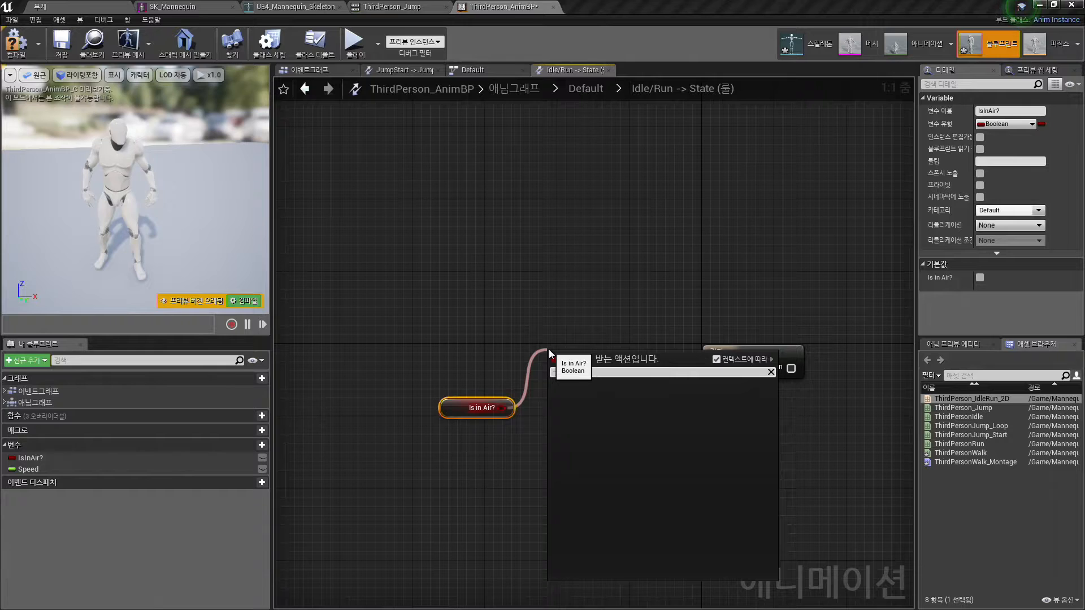
key(BackSpace)
key(BackSpace)
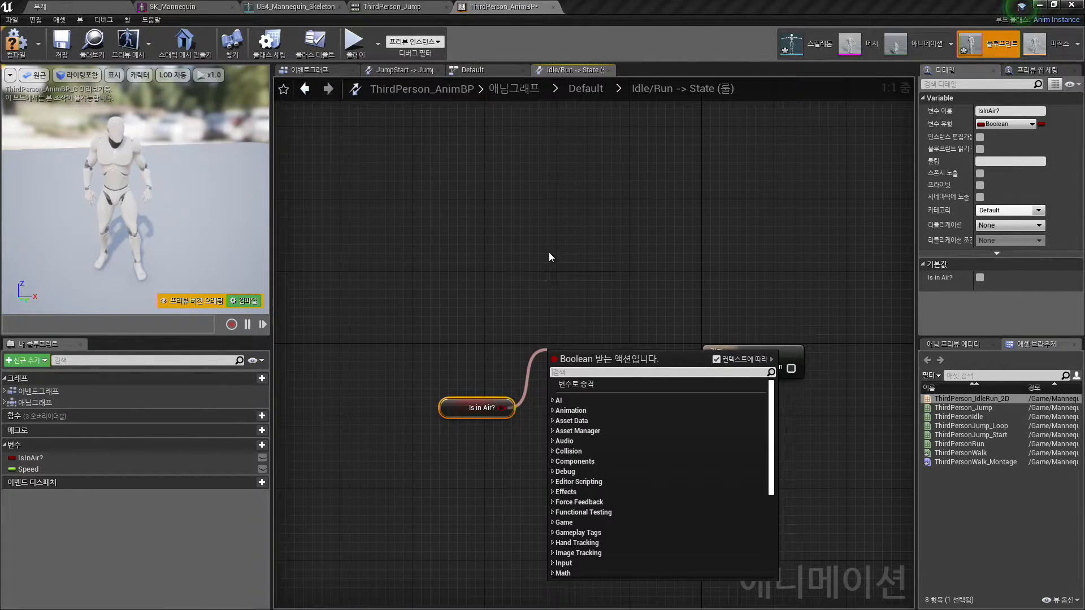
text(not)
key(Up)
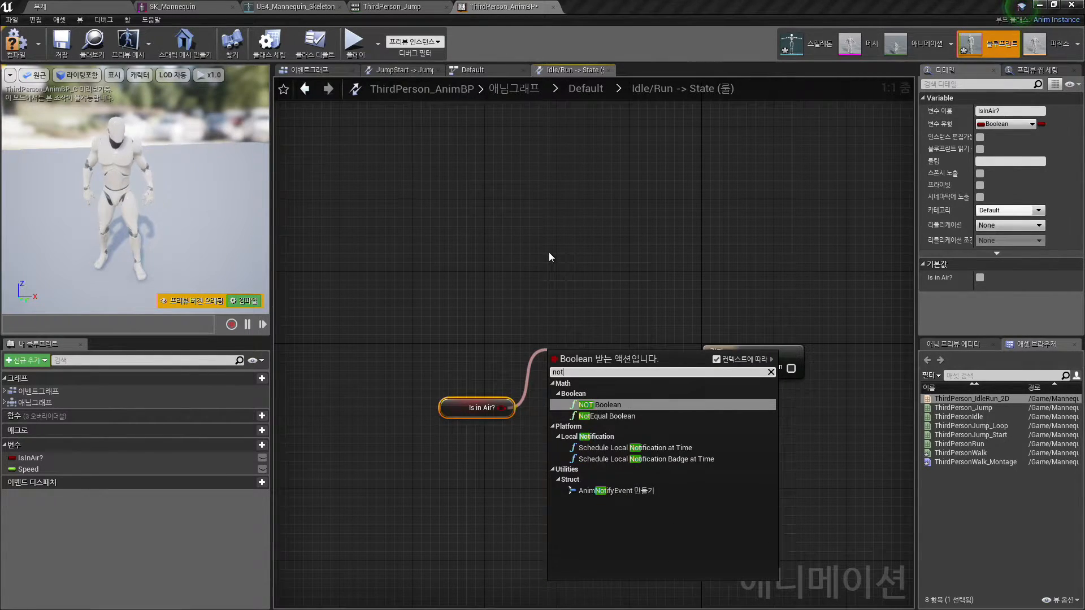
key(Return)
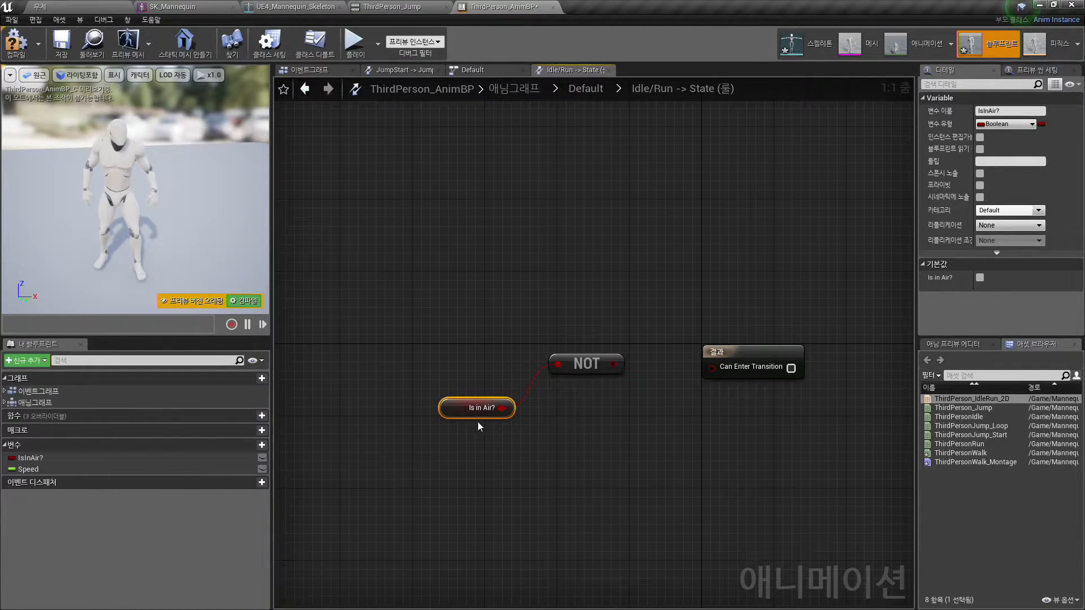
drag(612, 362, 713, 366)
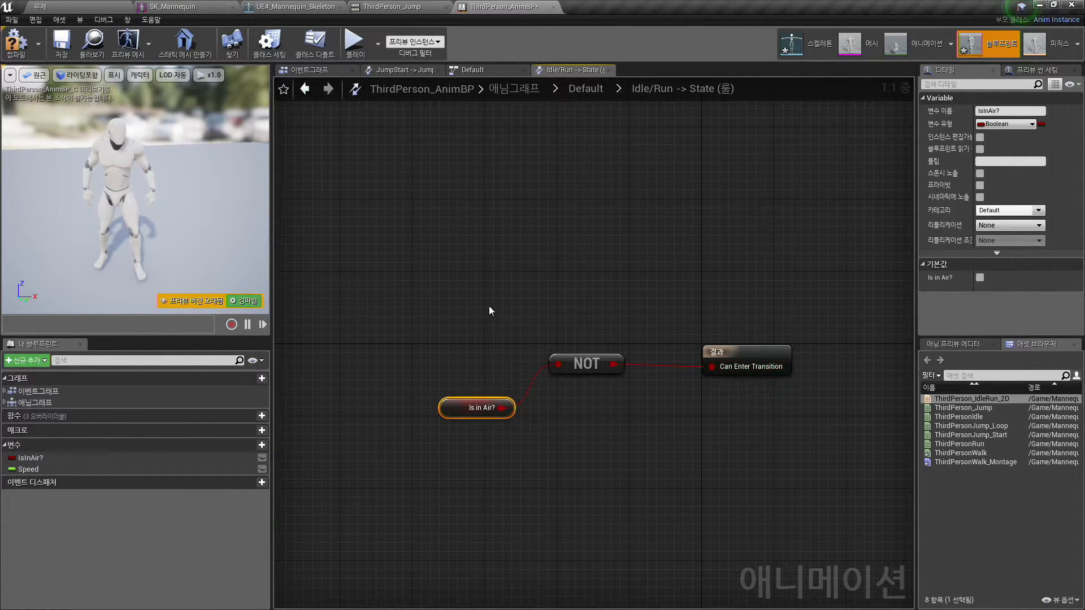
click(597, 95)
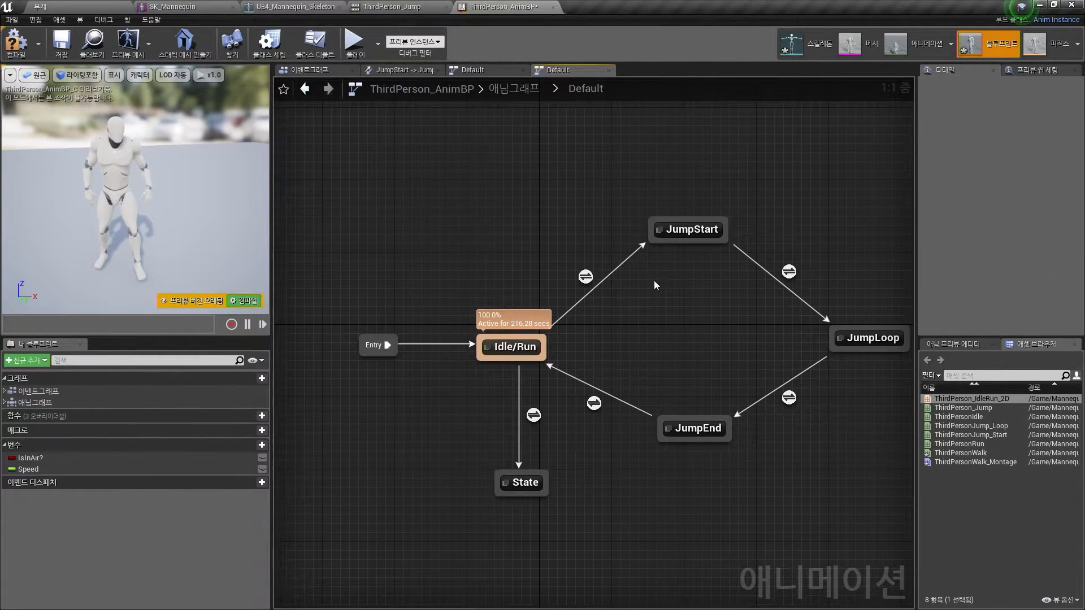
Switch to the presentation slideshow and advance past the state machine slide to the slide titled "게임플레이 프레임워크 클래스 이해하기".
key(super+Tab)
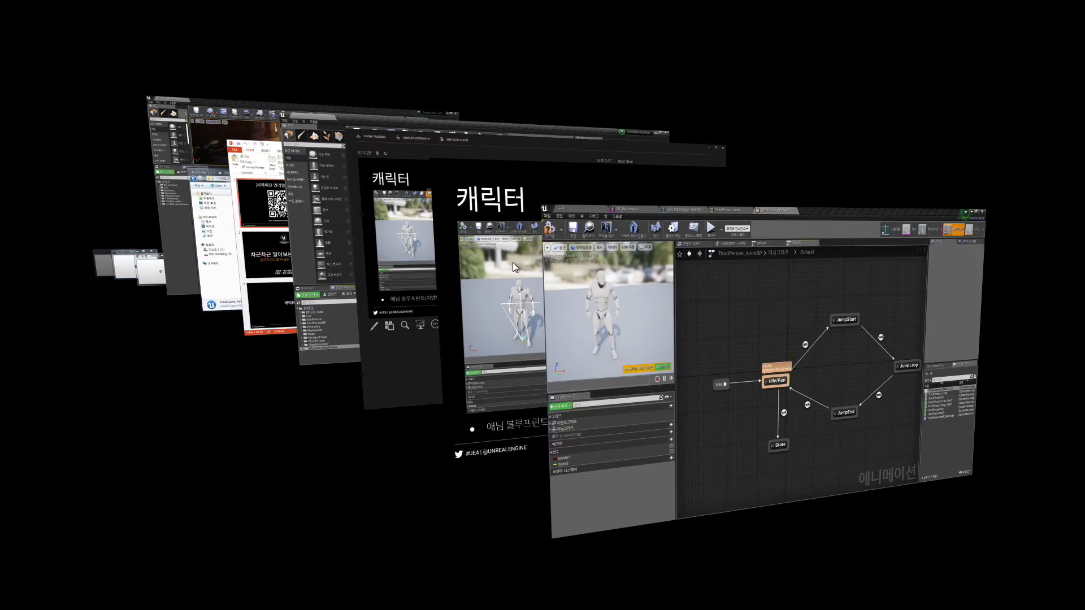
click(513, 262)
key(Right)
key(Right)
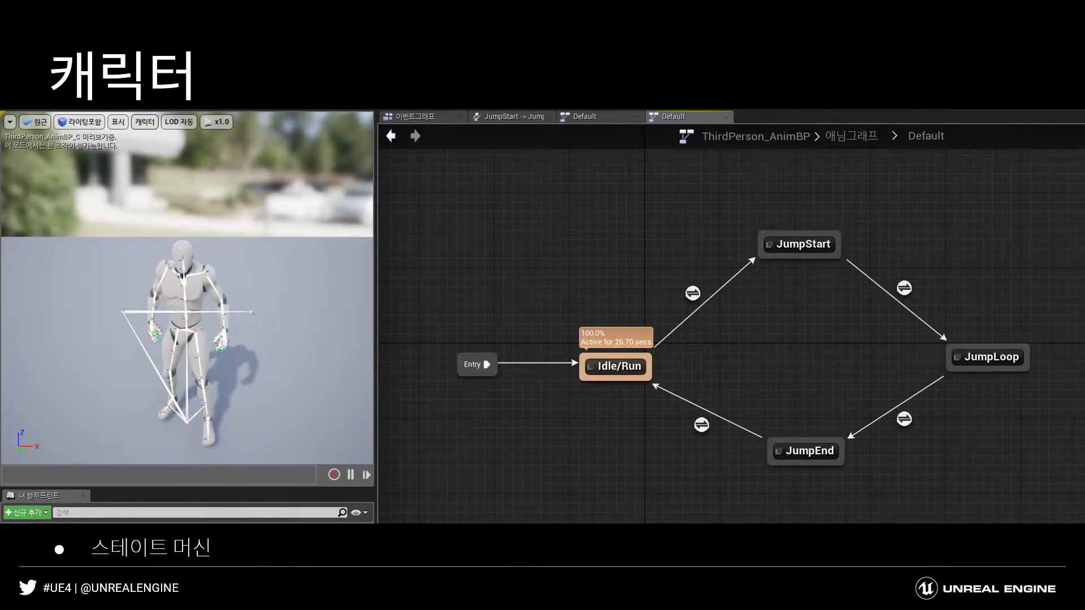
key(Right)
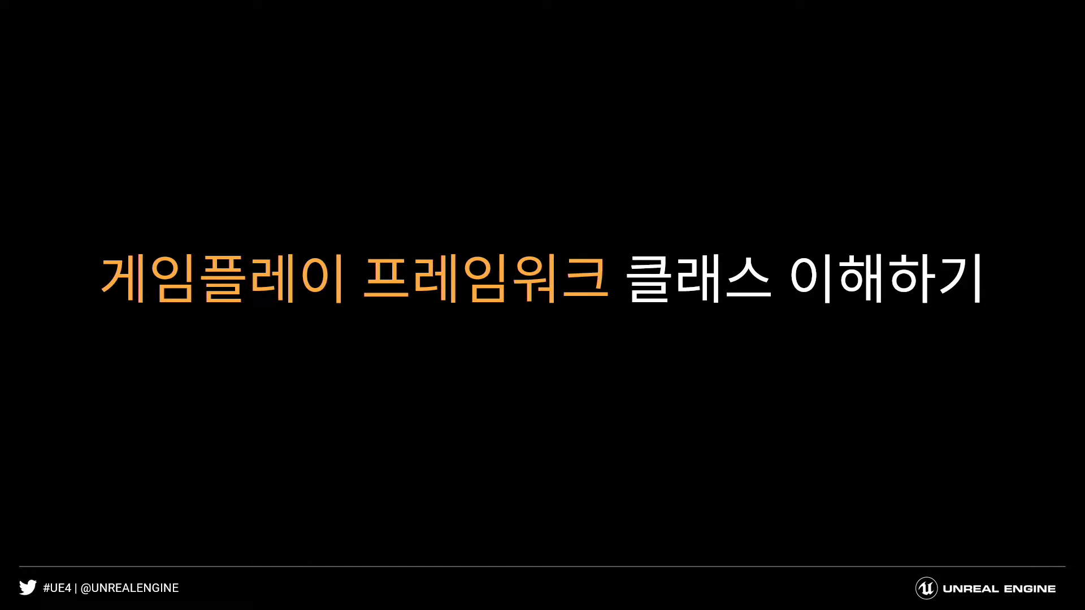